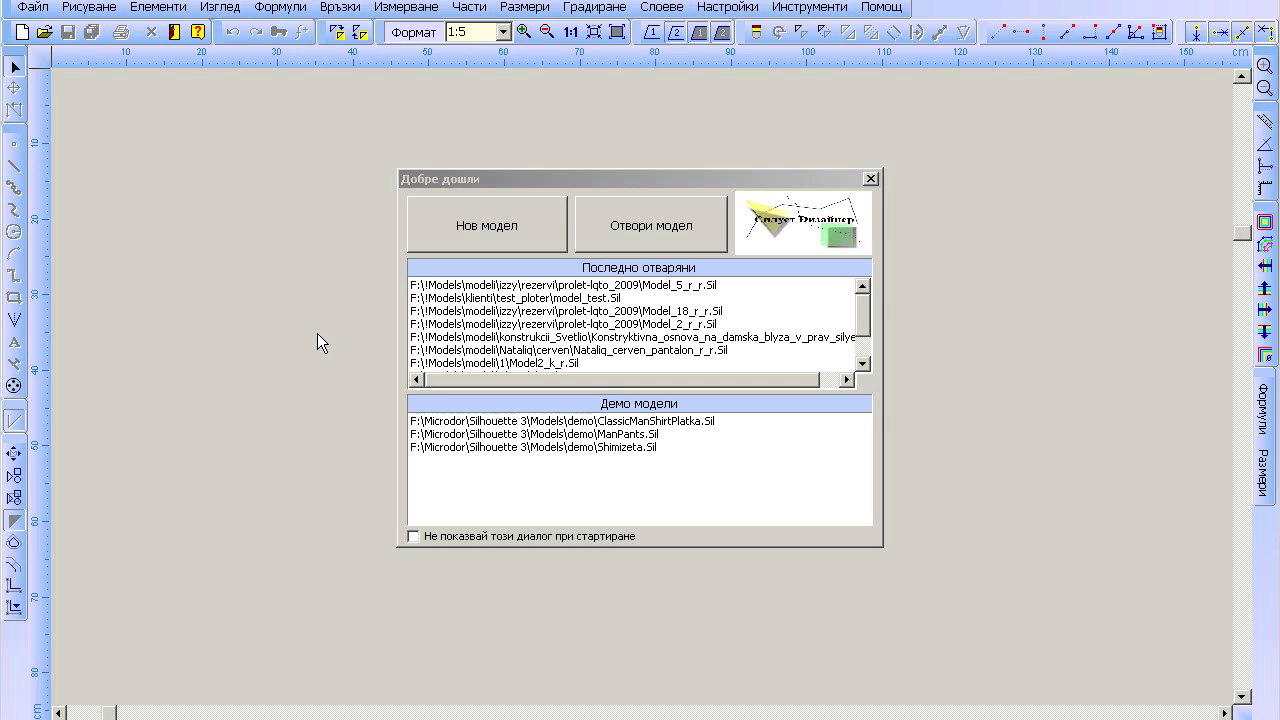
Start a new blank model with 'Нов модел' in the welcome dialog
click(500, 226)
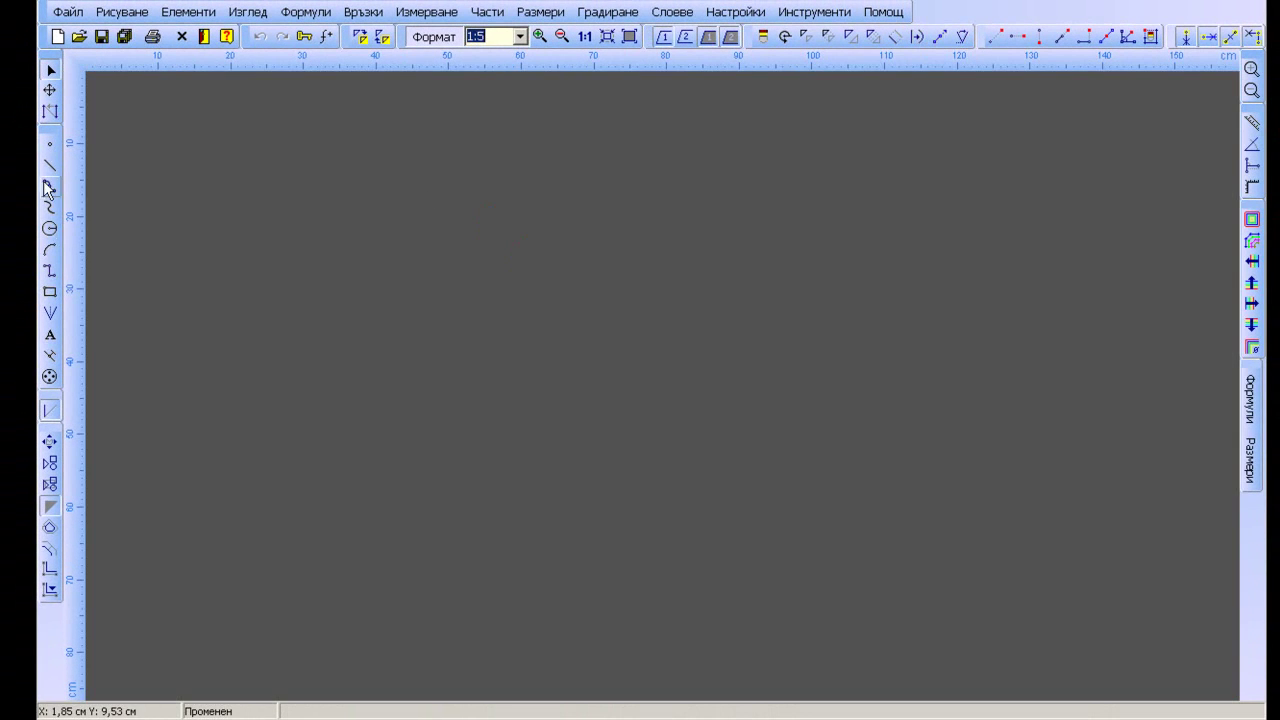
Draw the closed base rectangle P1–P4, 49 cm wide and 60 cm tall, with the line tool
click(48, 166)
click(48, 166)
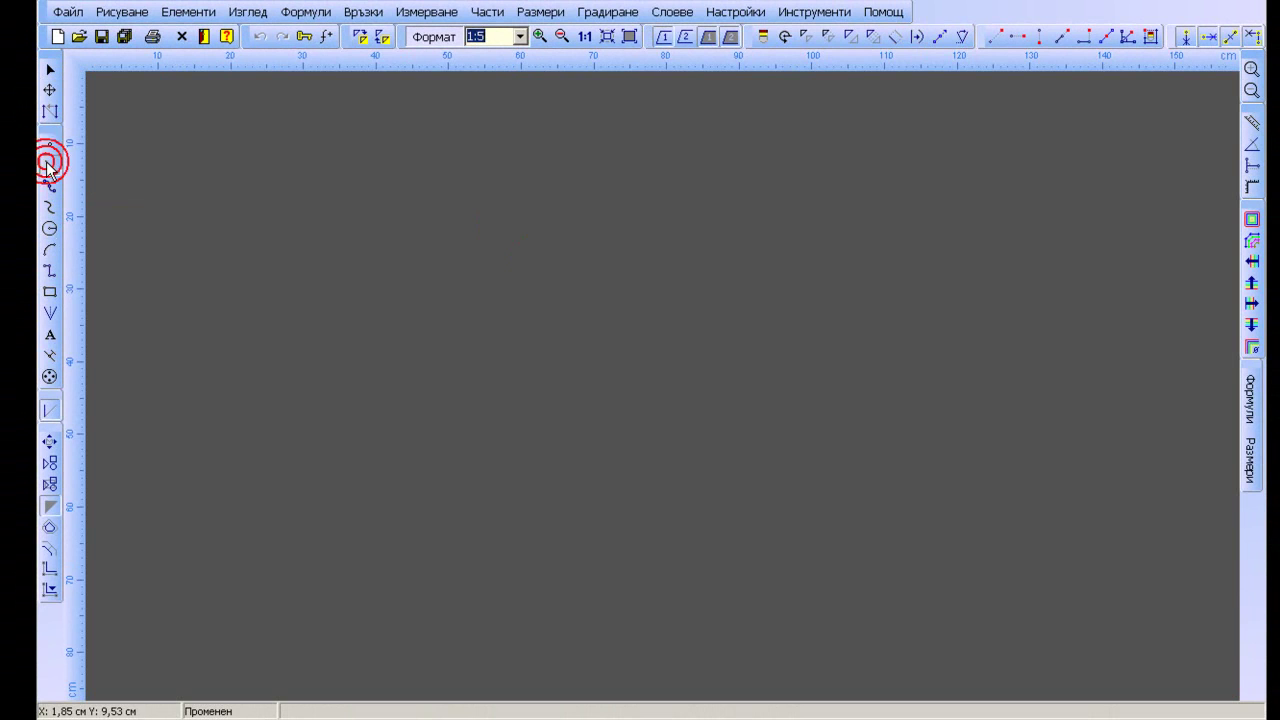
click(306, 181)
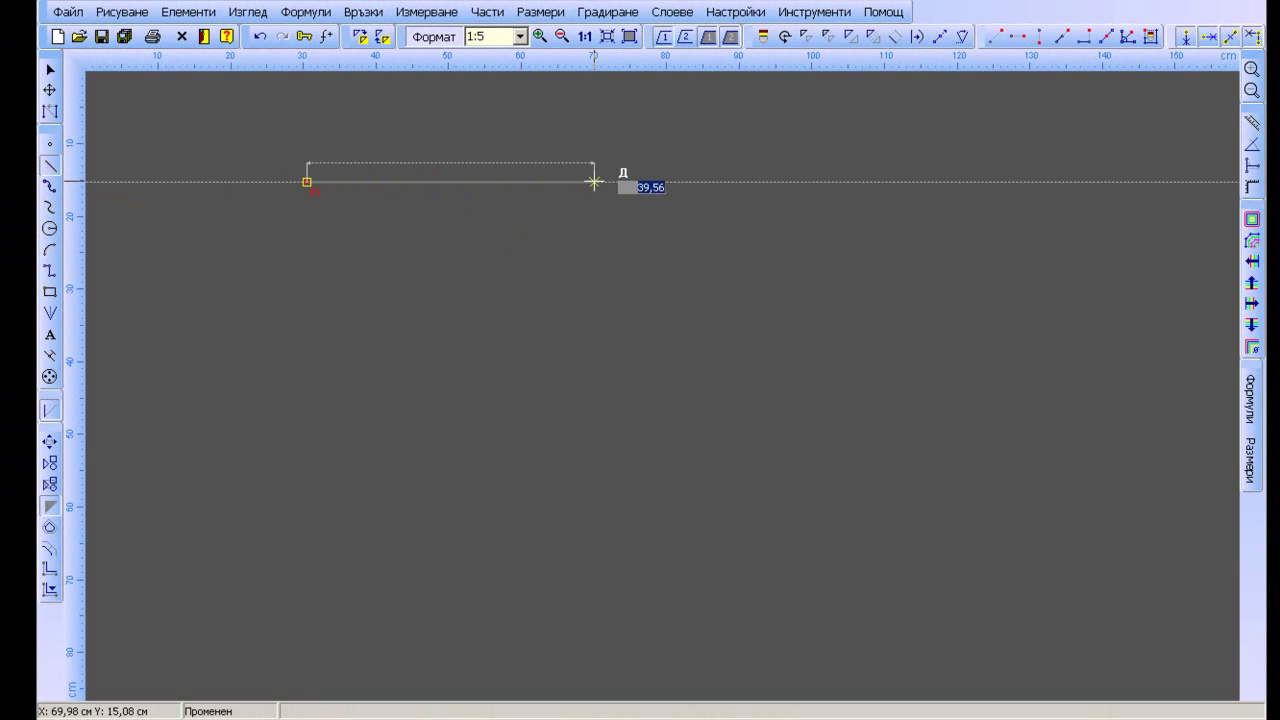
text(4.00)
text(9)
key(Return)
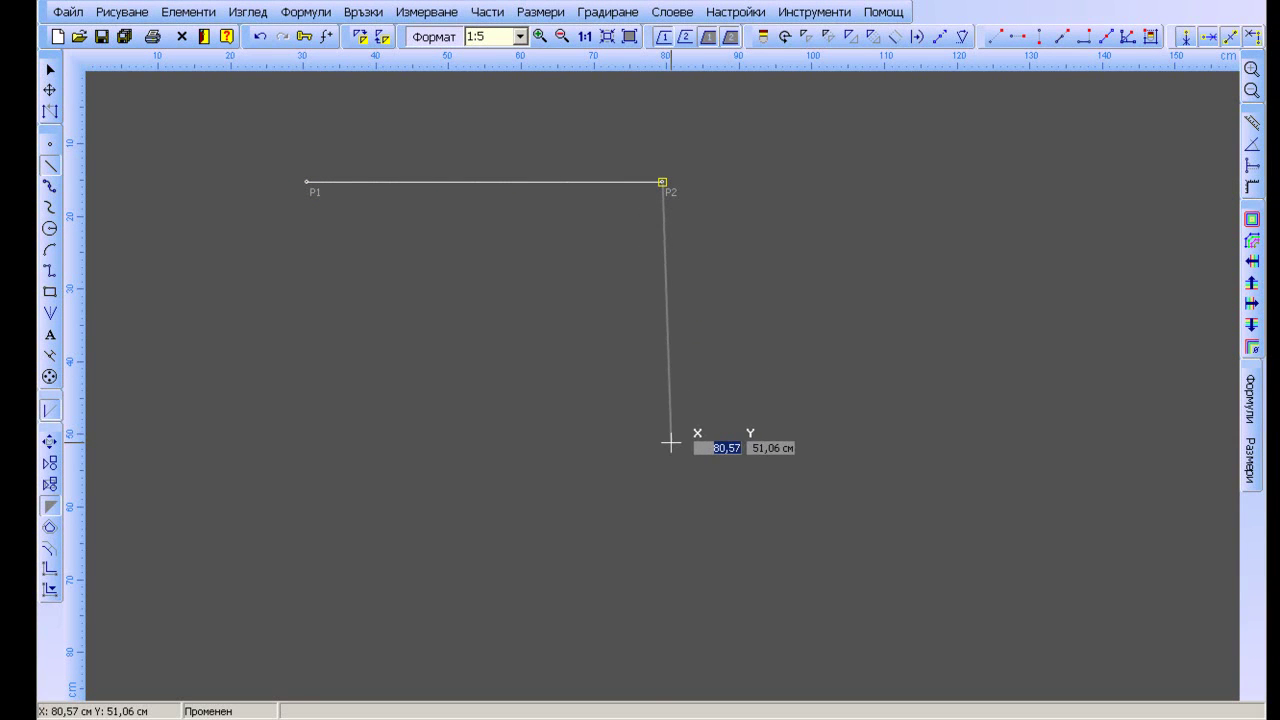
text(60)
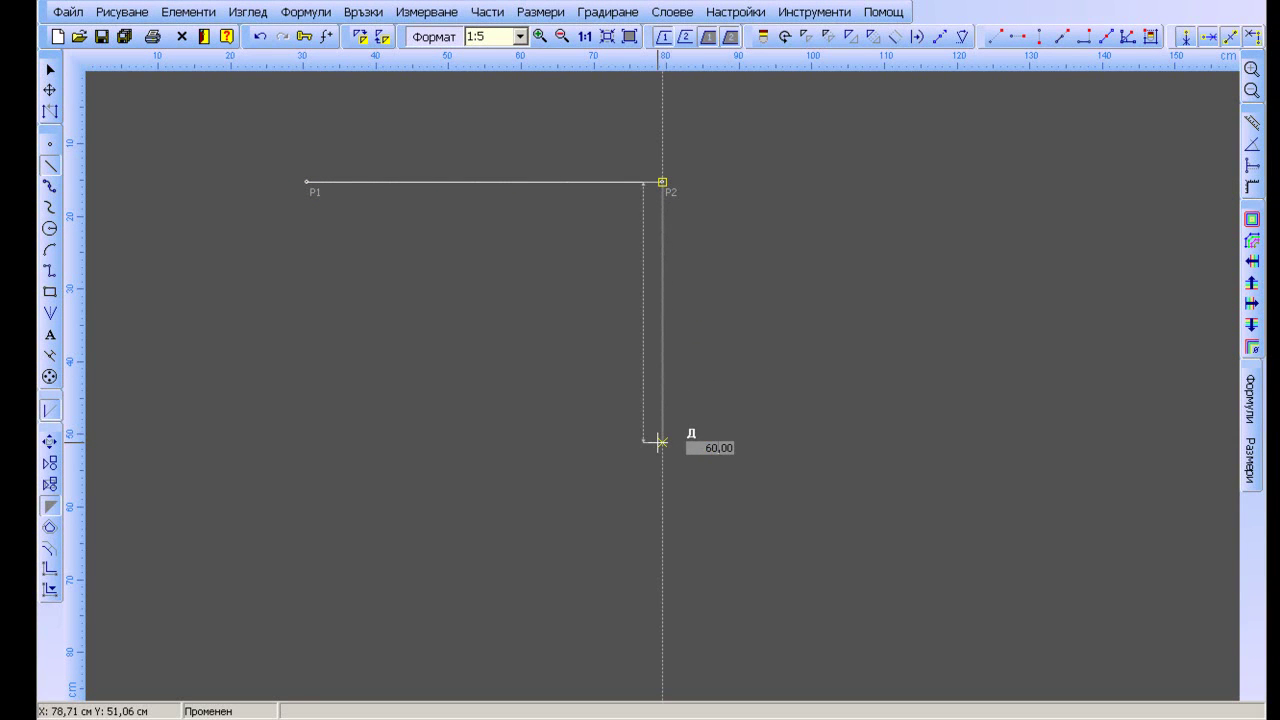
key(Return)
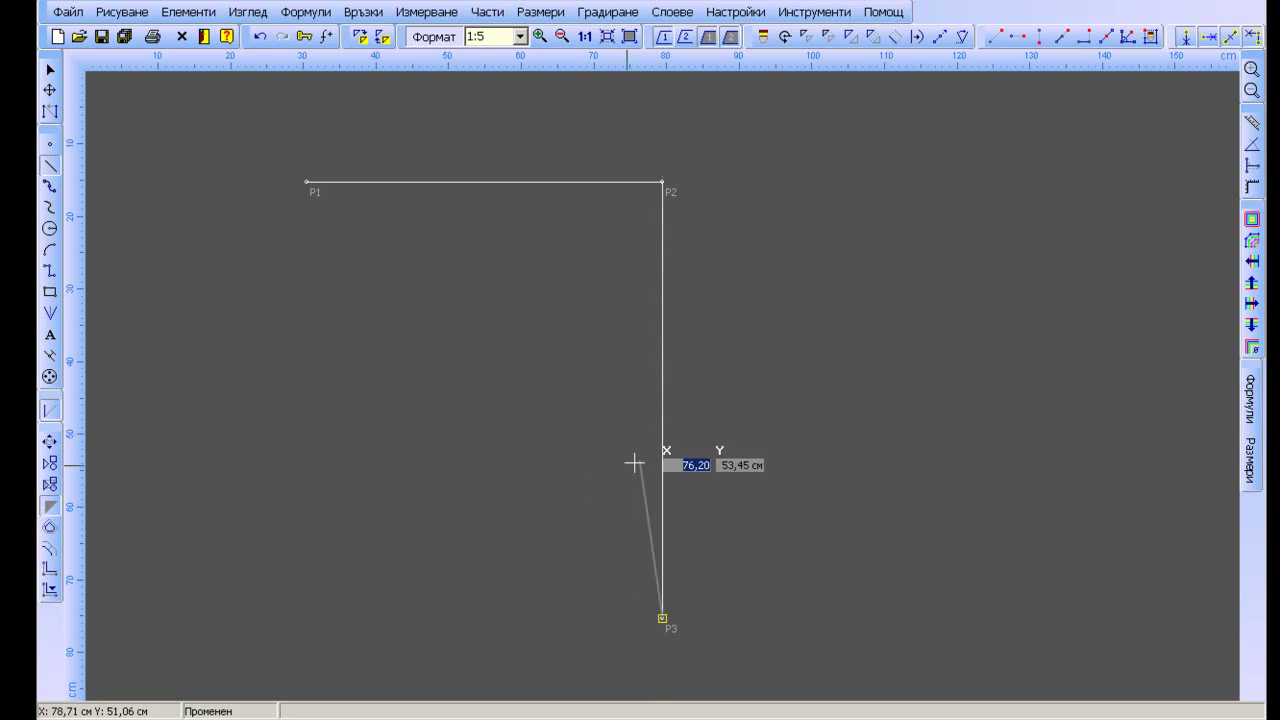
text(49)
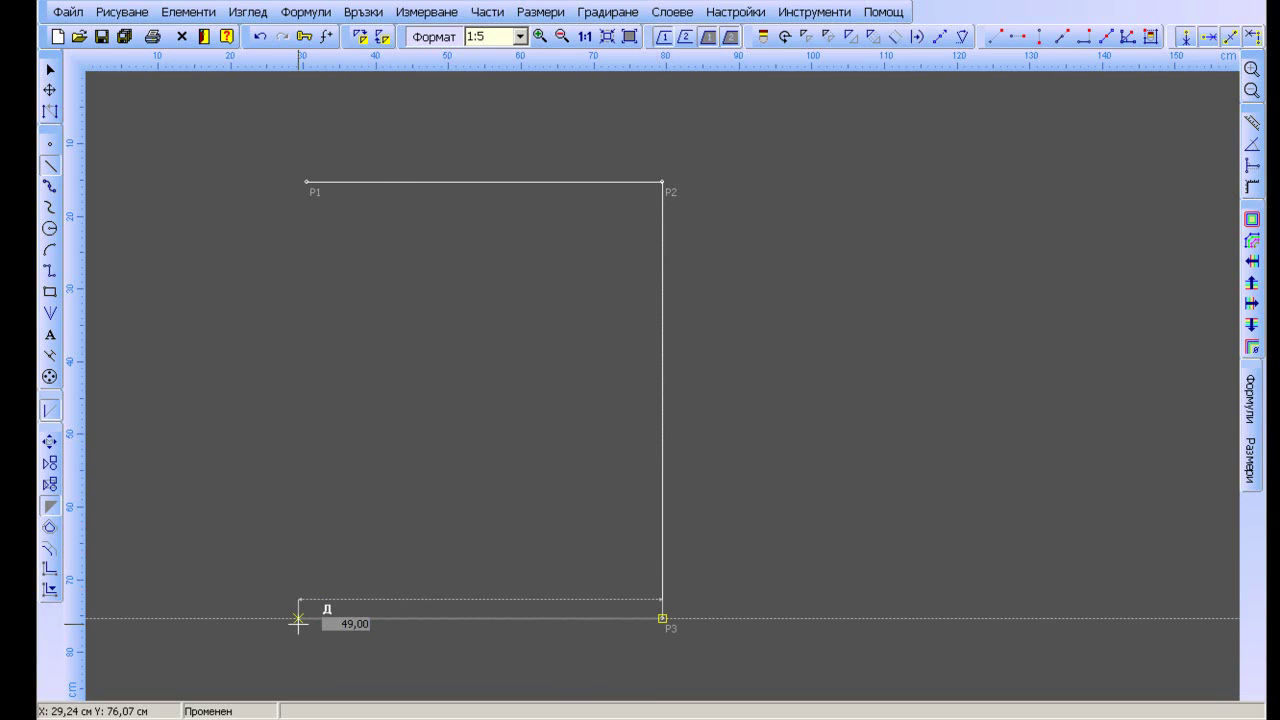
key(Return)
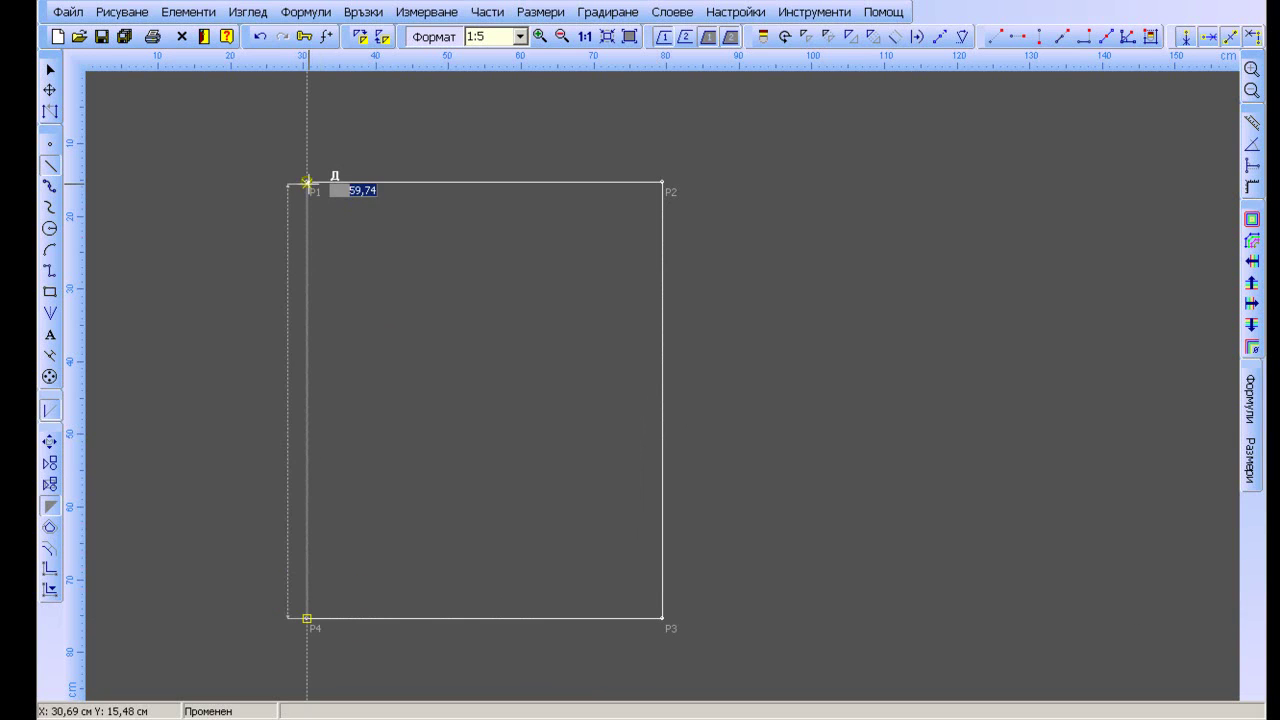
click(306, 182)
click(306, 182)
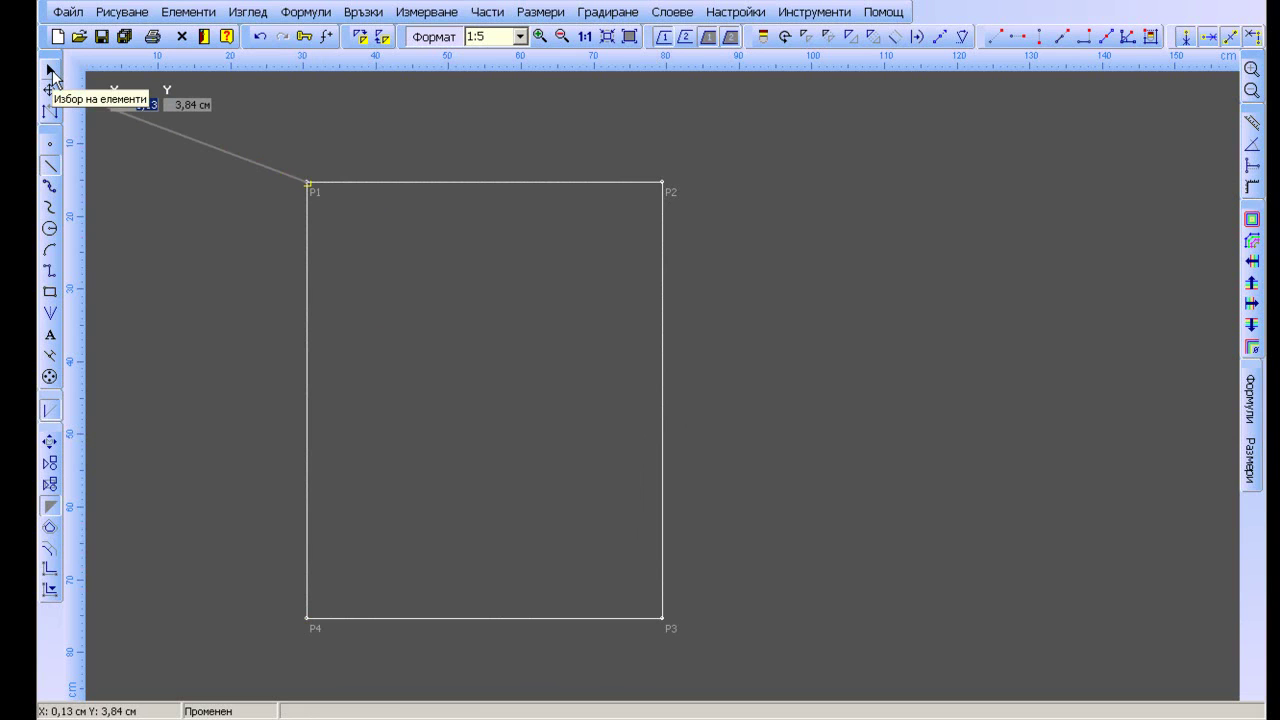
Turn off 'continue drawing from previous element' so each new straight line starts independently
click(50, 70)
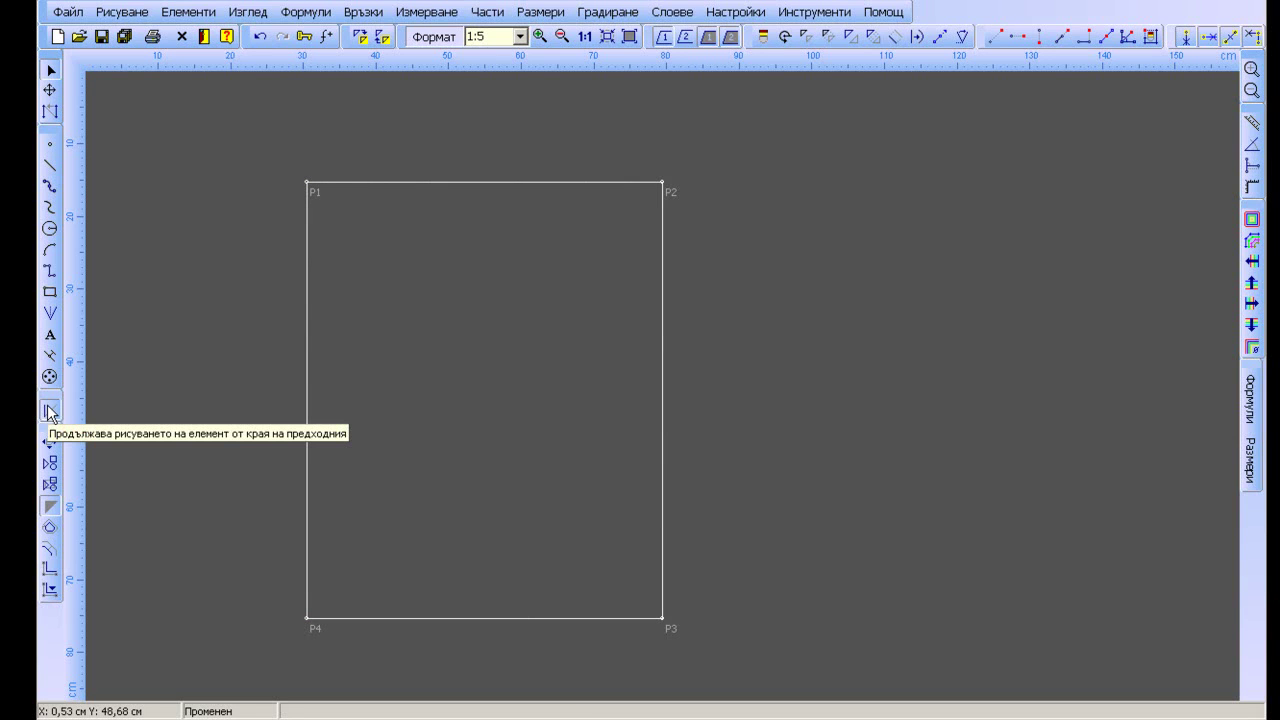
click(50, 411)
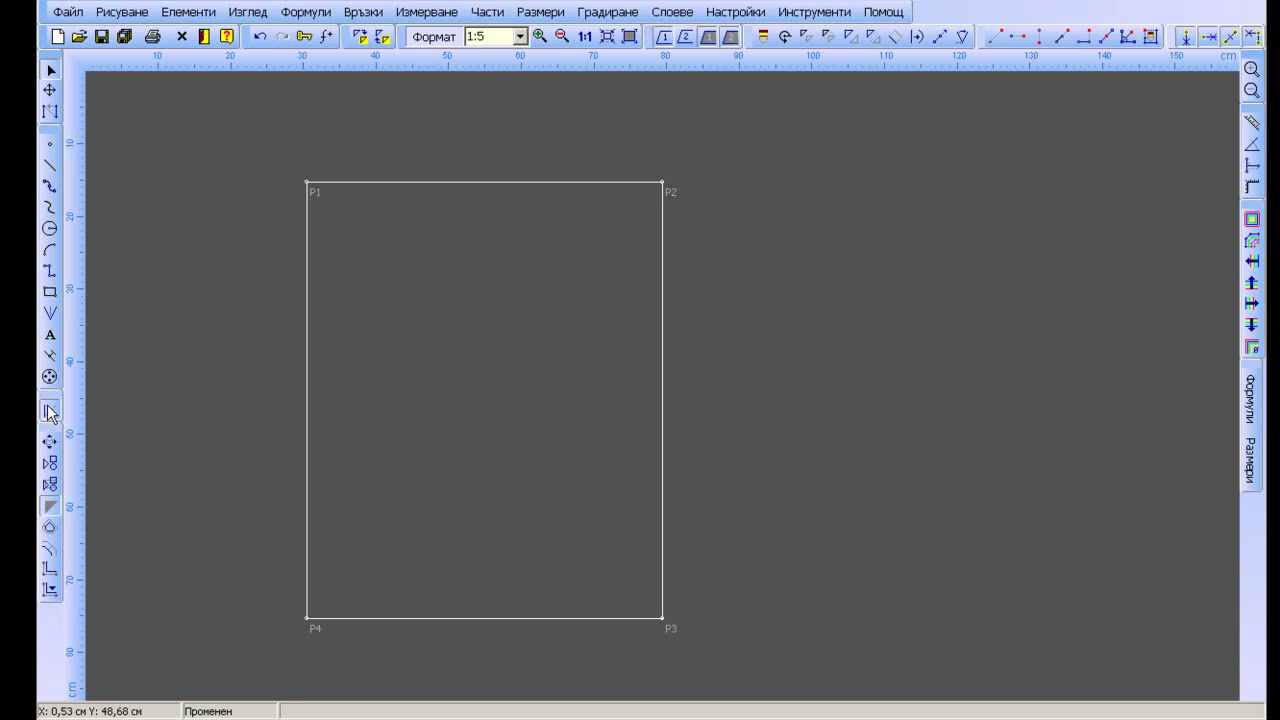
click(50, 411)
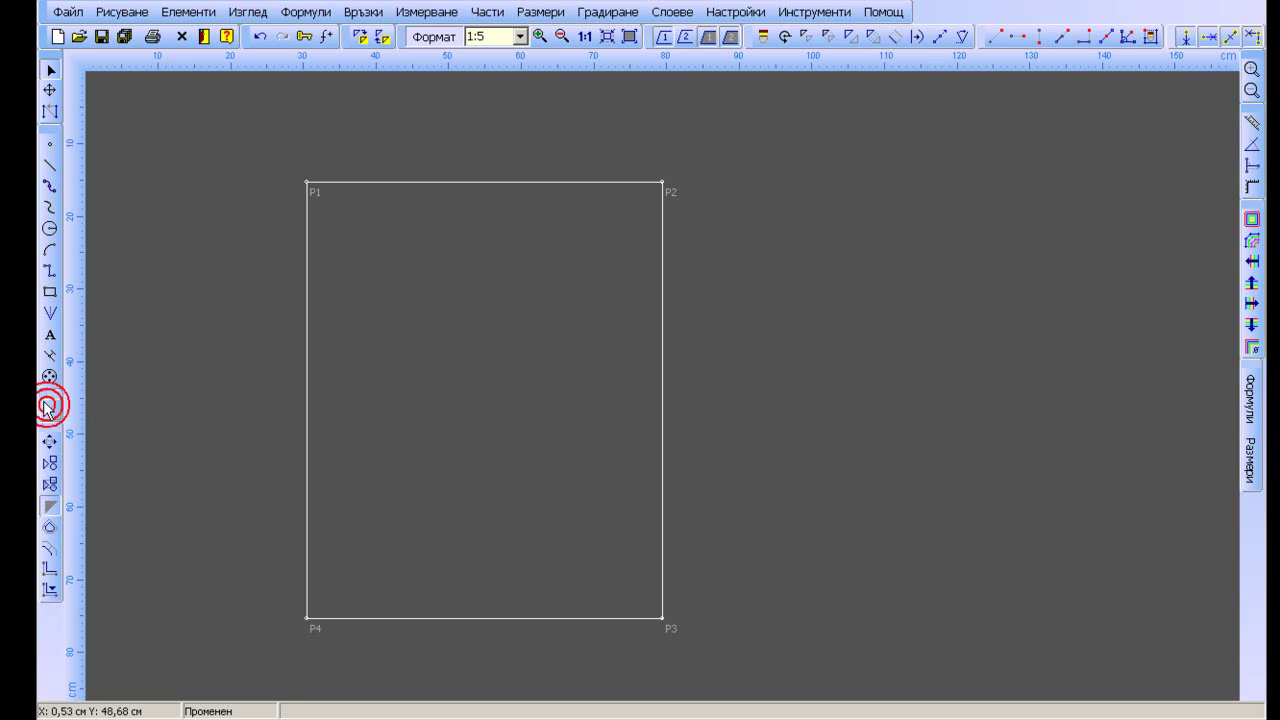
click(50, 166)
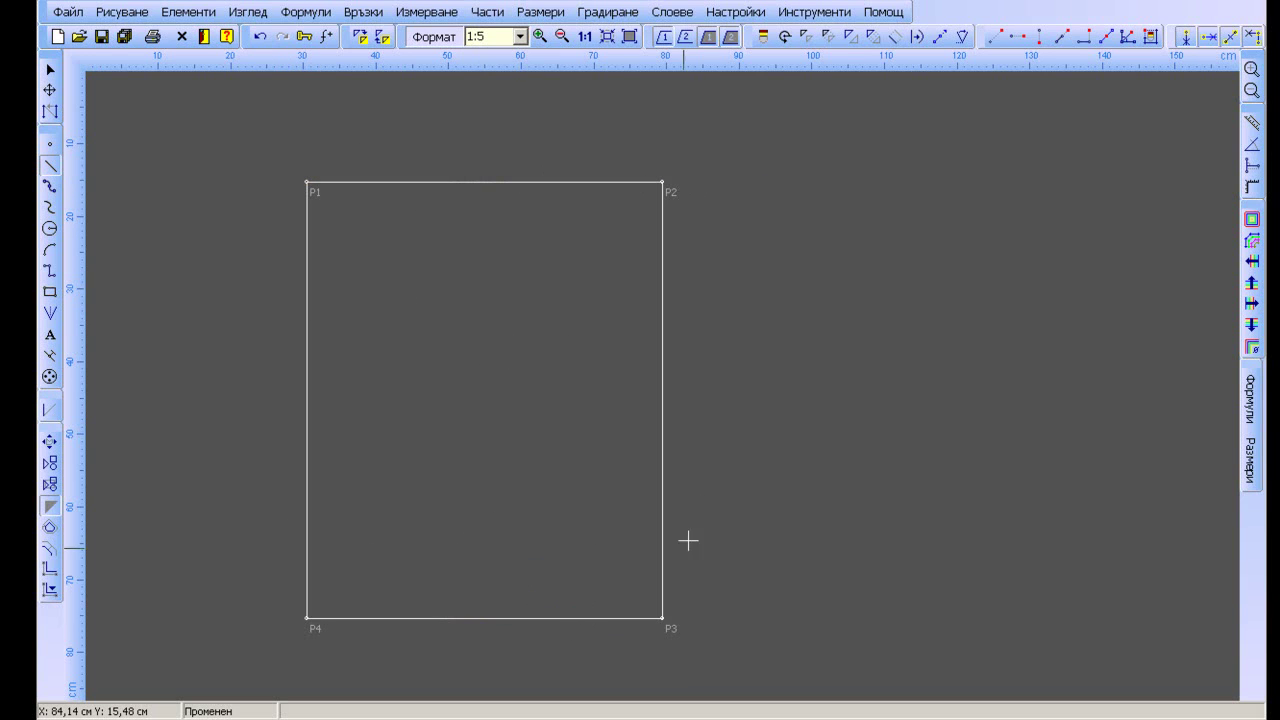
Draw a vertical line from P5, 25.5 cm along the top edge from P1, down to P6
click(306, 182)
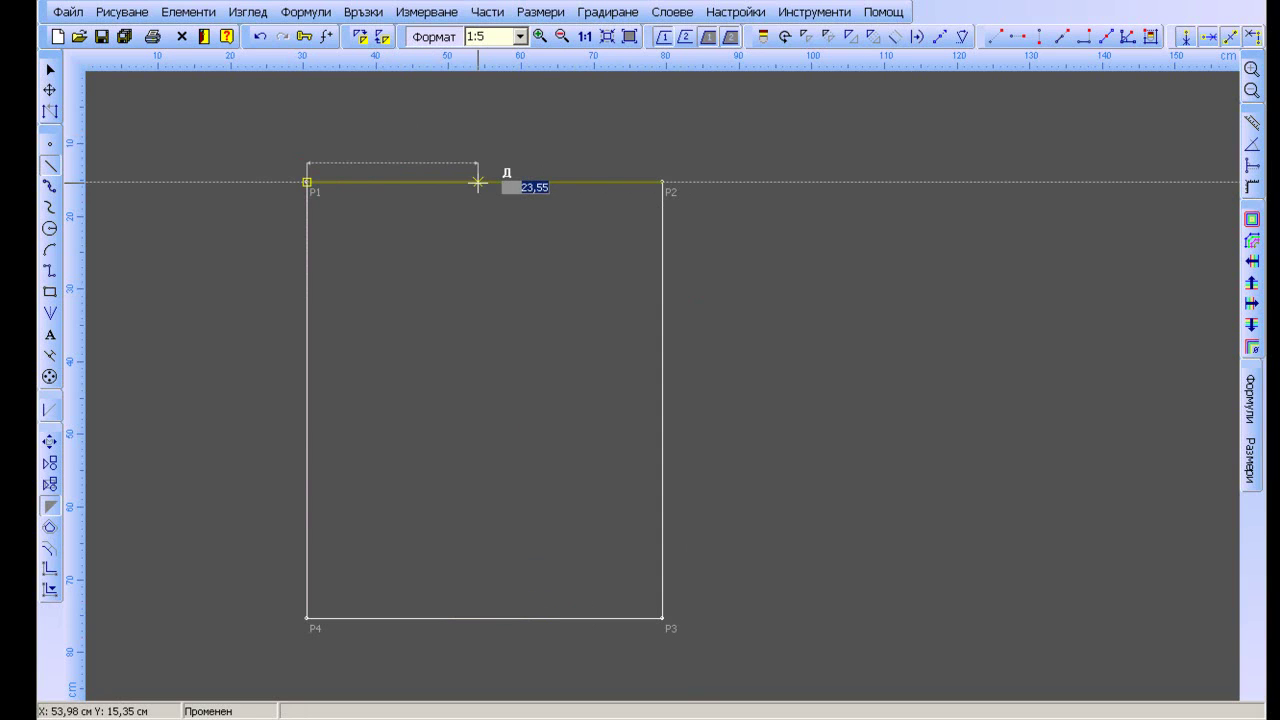
text(2.005)
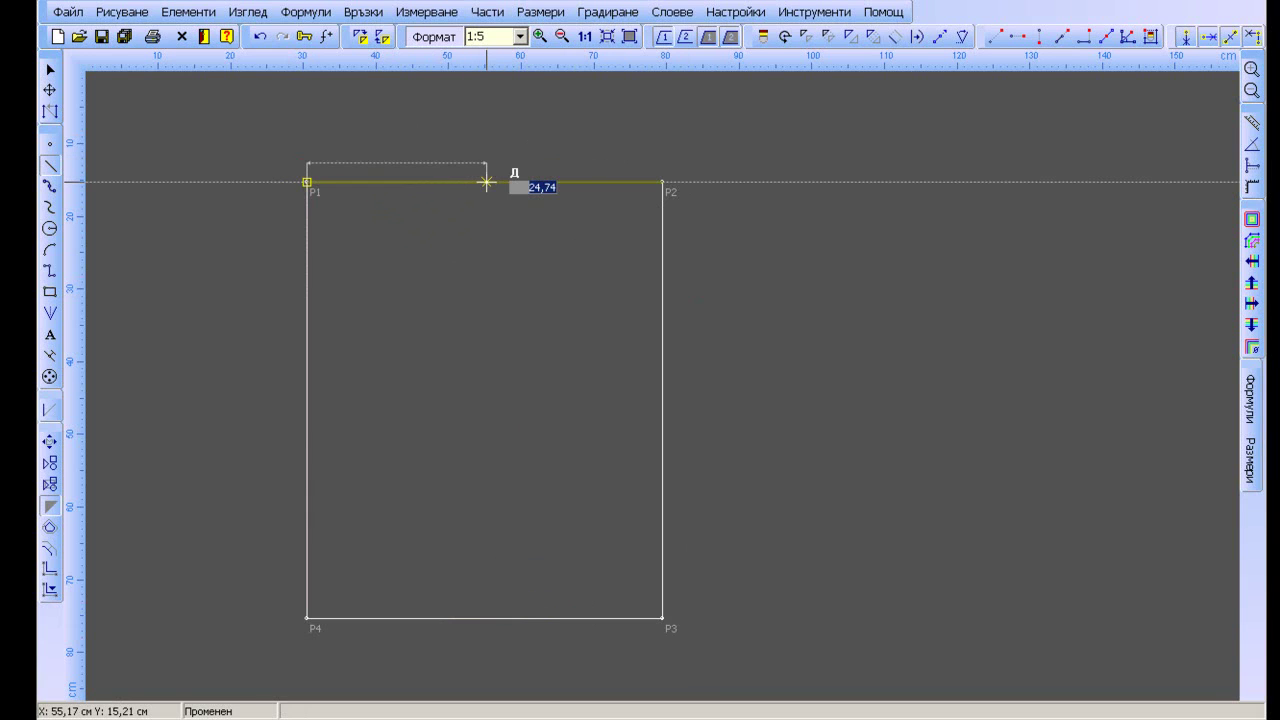
text(25,50)
key(Return)
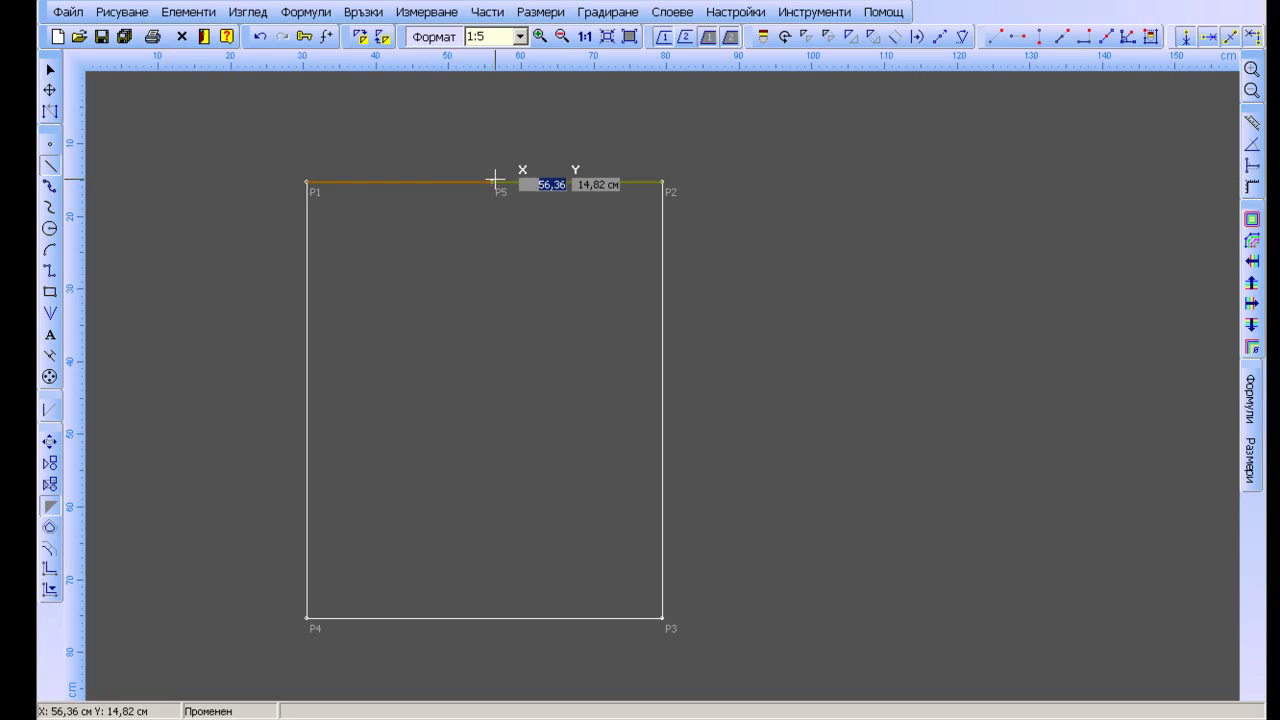
click(494, 619)
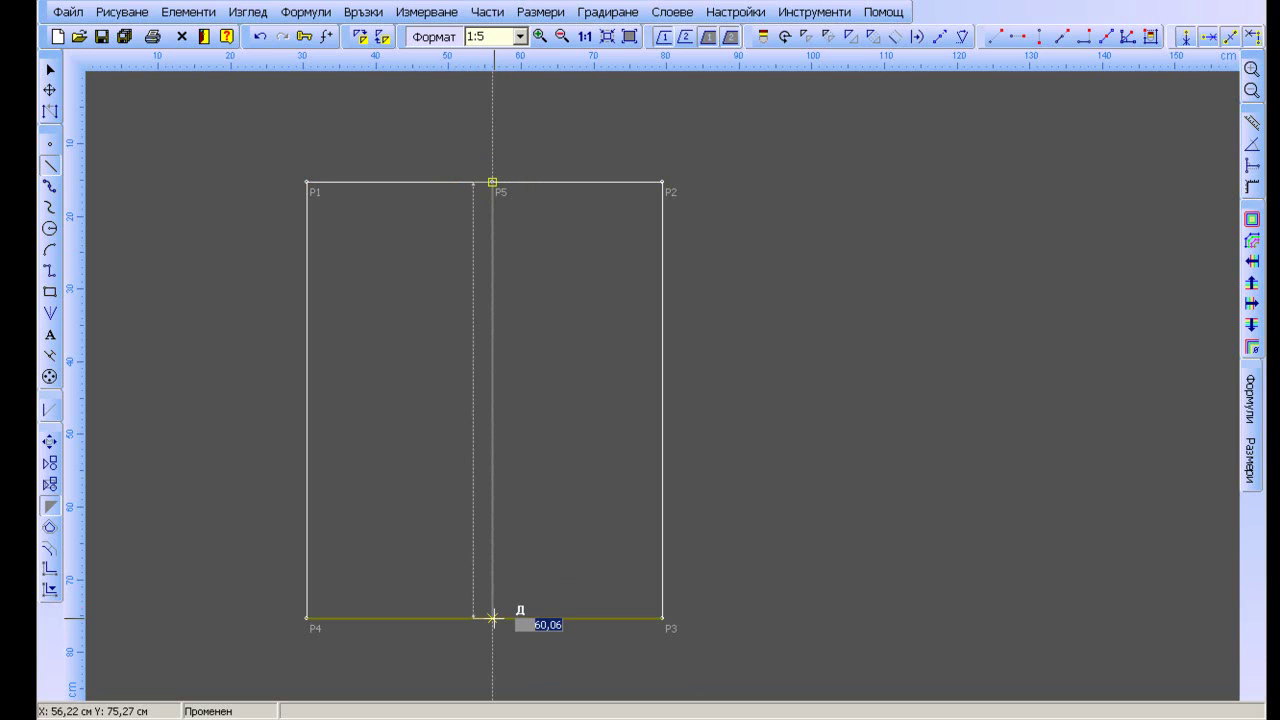
click(493, 619)
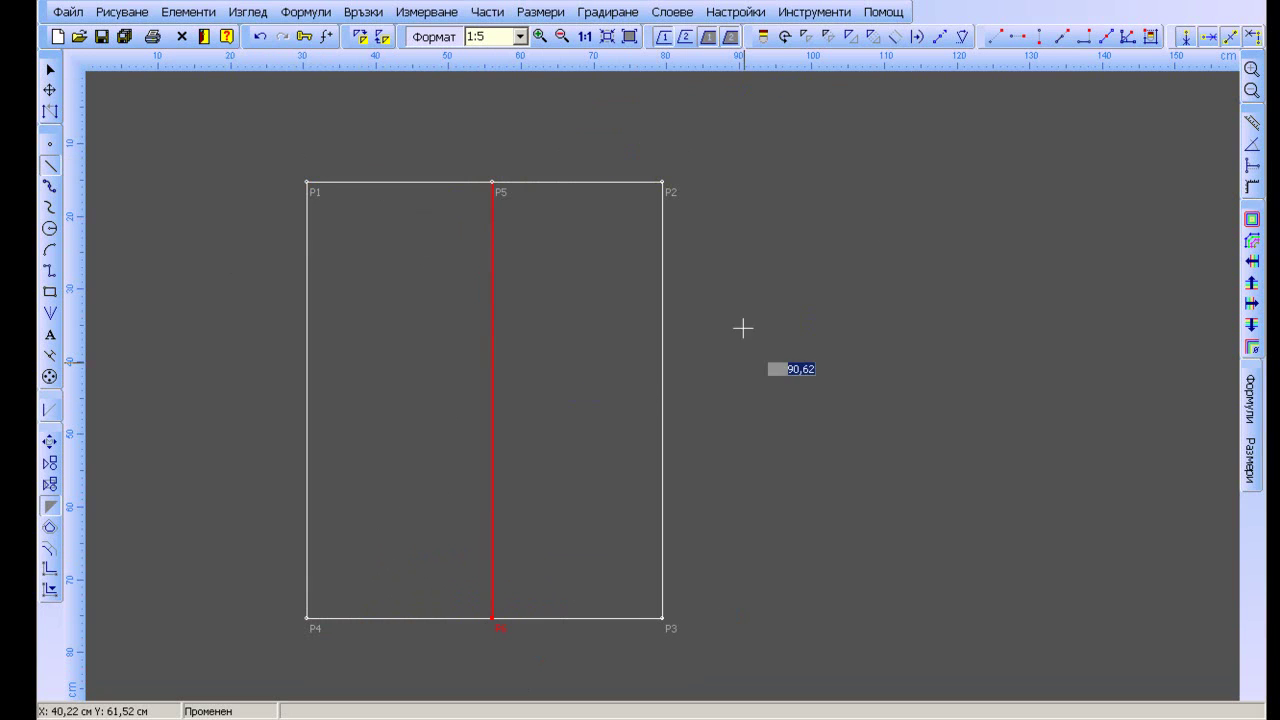
Draw a horizontal line from P7, 20 cm below P1, across to P8 on the right edge
click(307, 182)
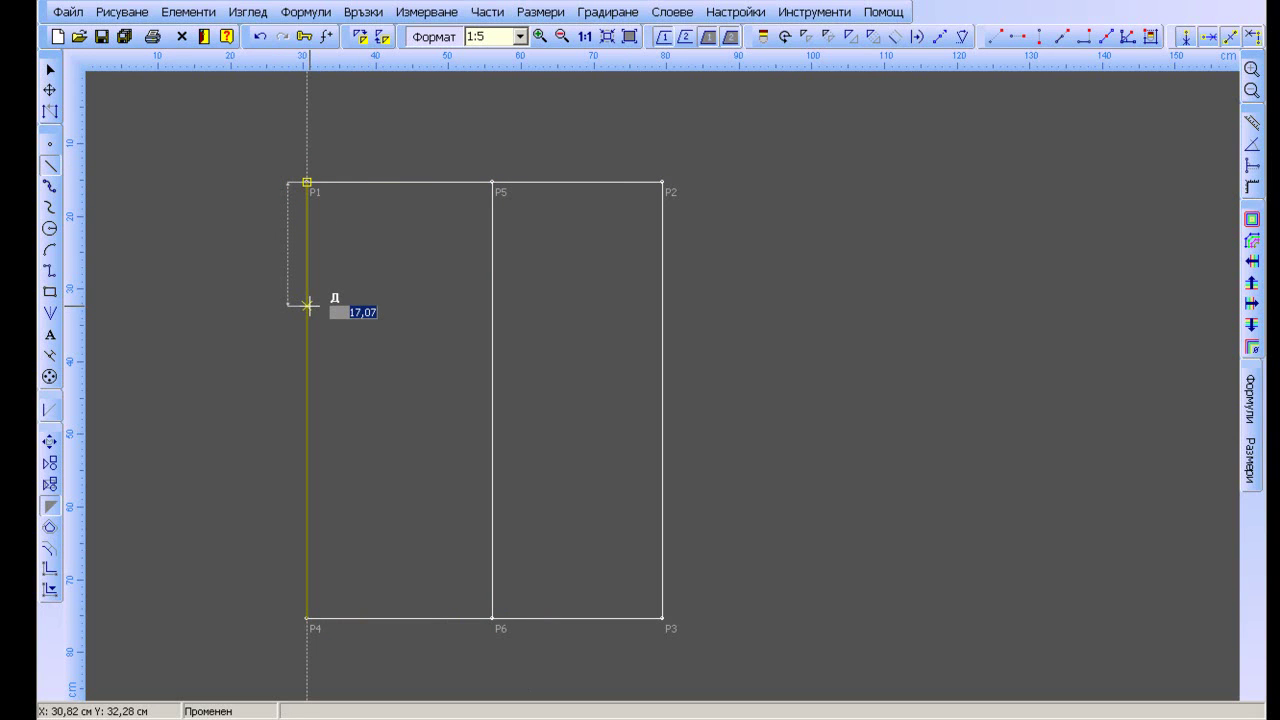
text(20)
key(Return)
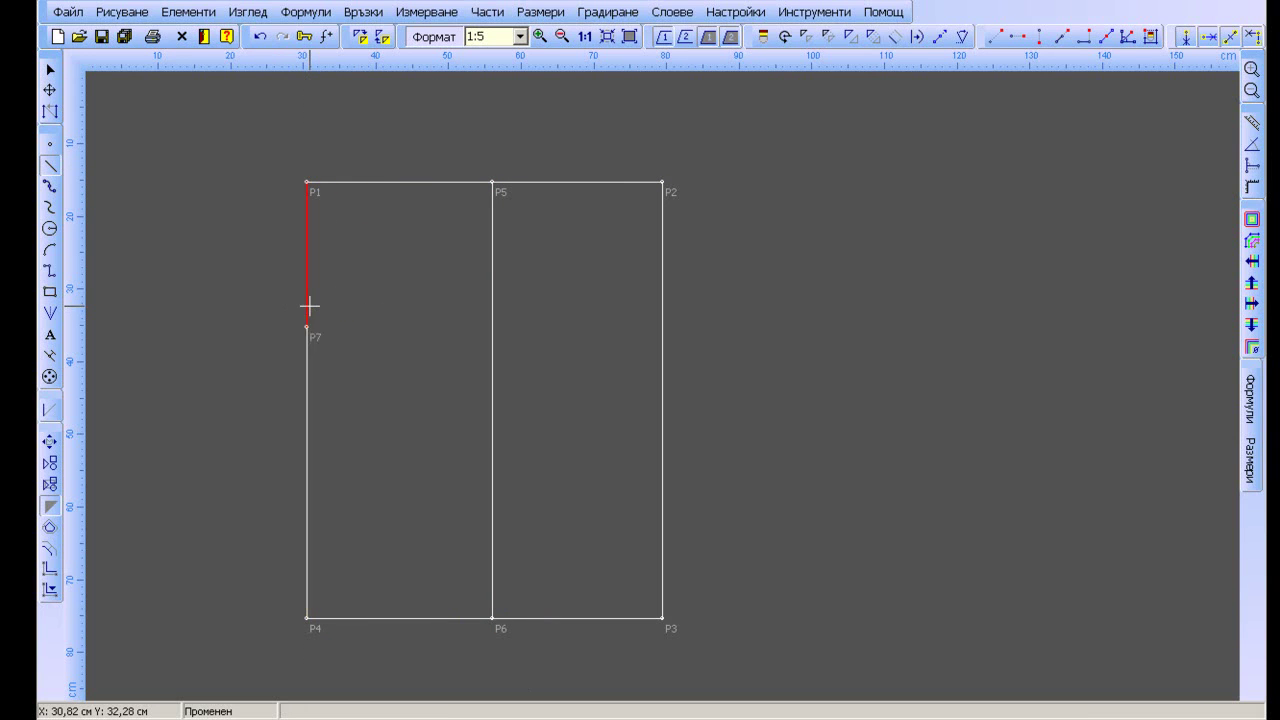
key(Escape)
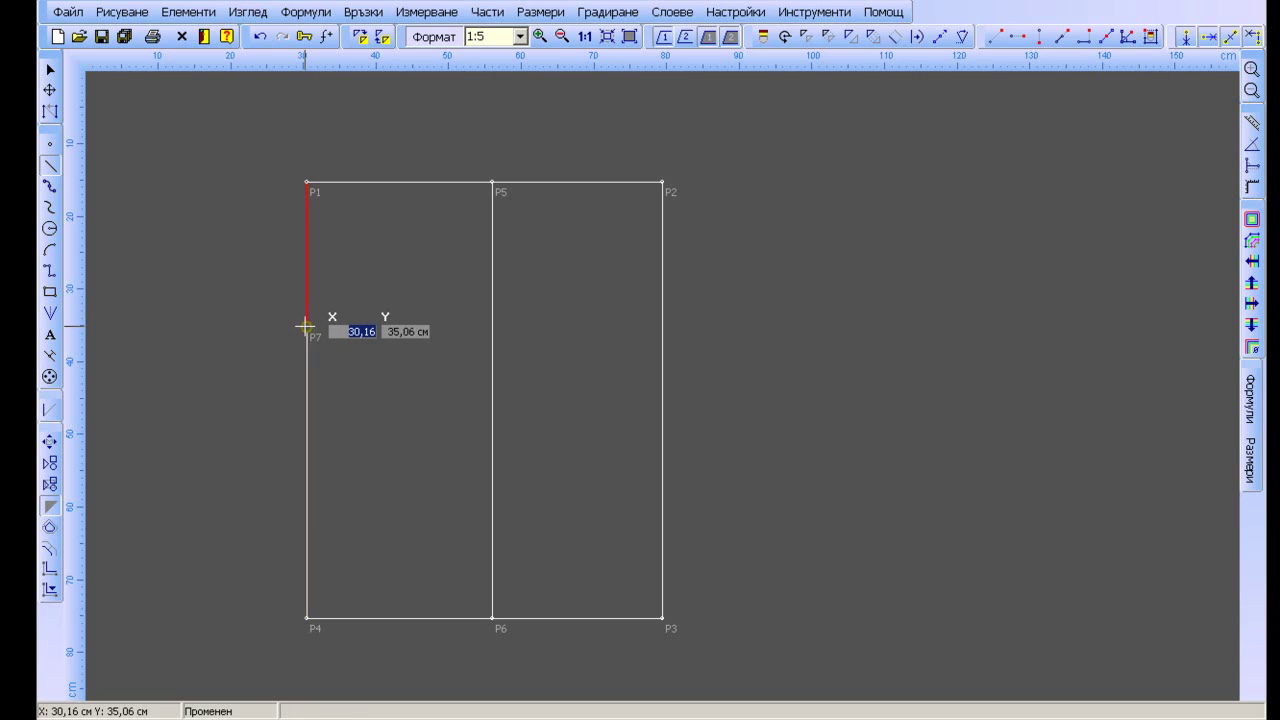
click(306, 326)
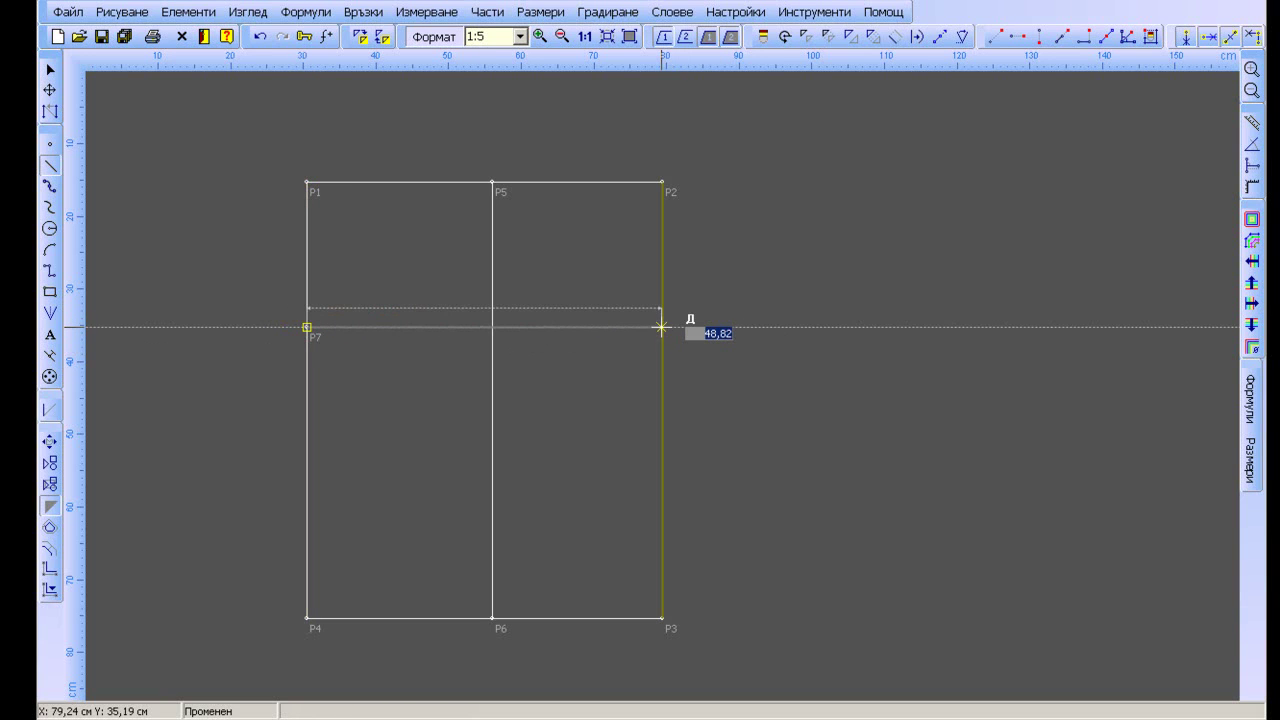
click(661, 326)
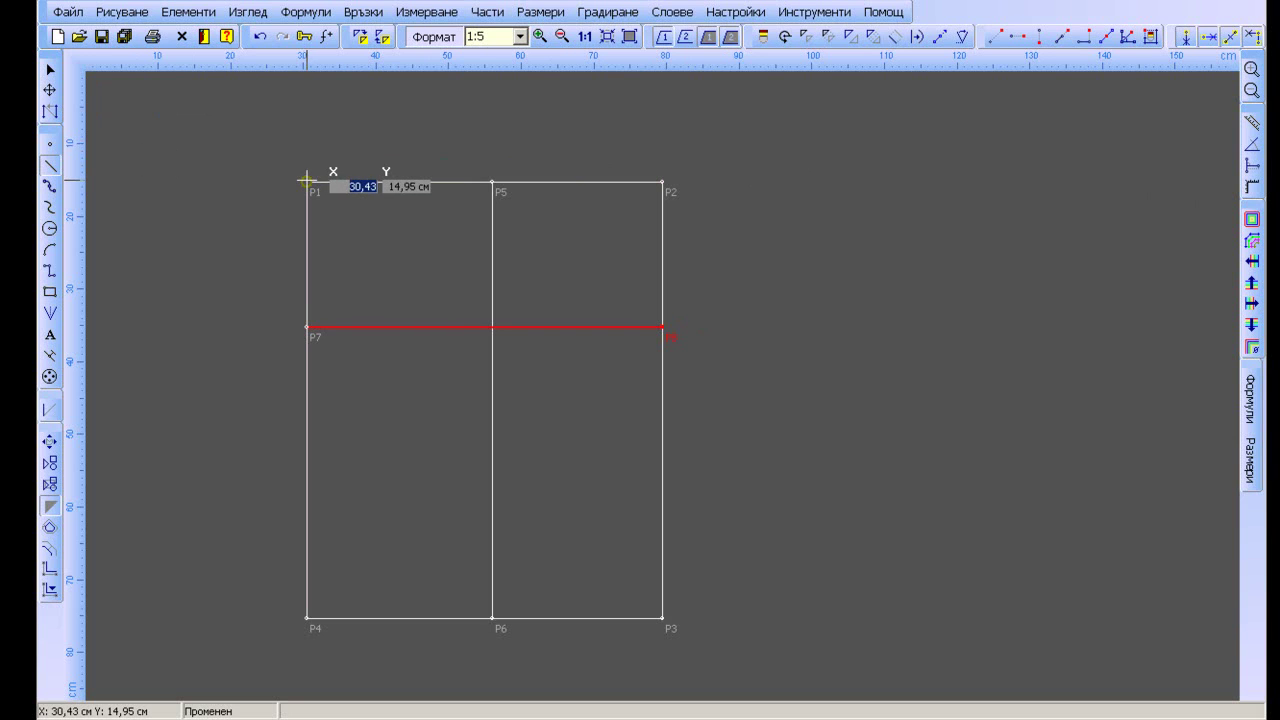
Place P9 20 cm from P1 and P10 20.7 cm from P2 on the top edge
click(306, 180)
drag(307, 162, 426, 182)
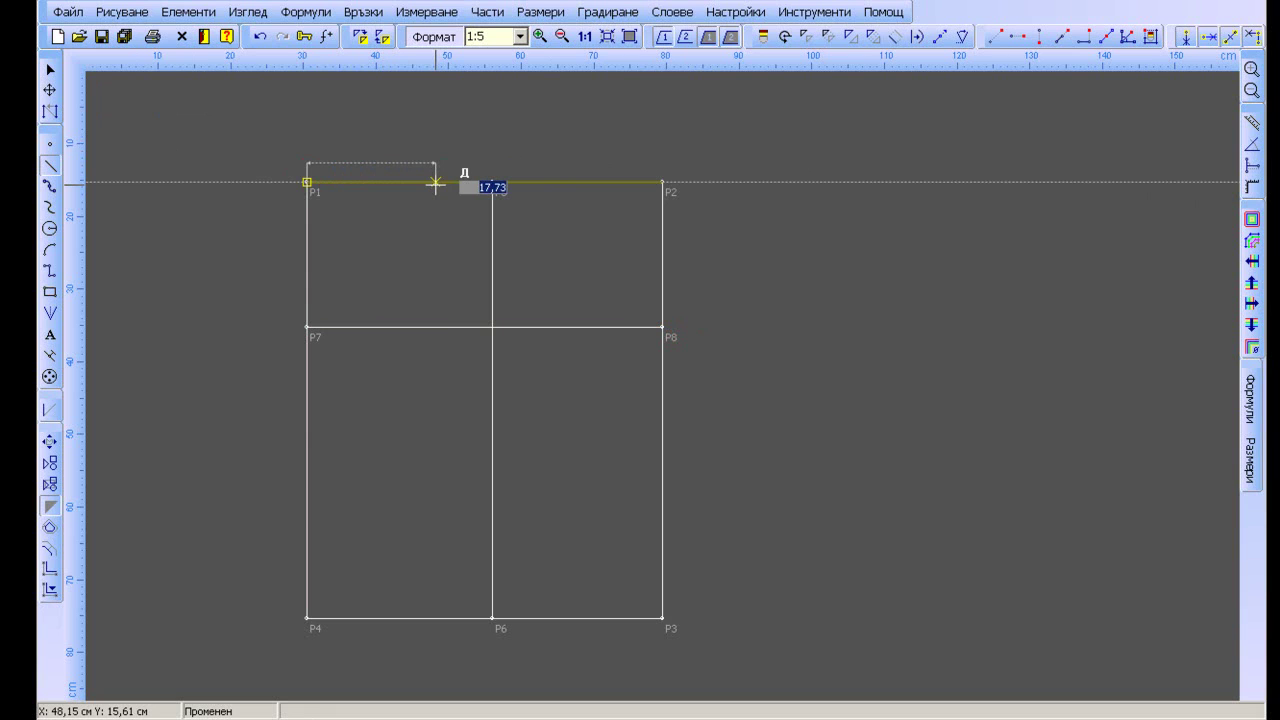
text(21,00)
key(BackSpace)
key(BackSpace)
text(20)
key(Return)
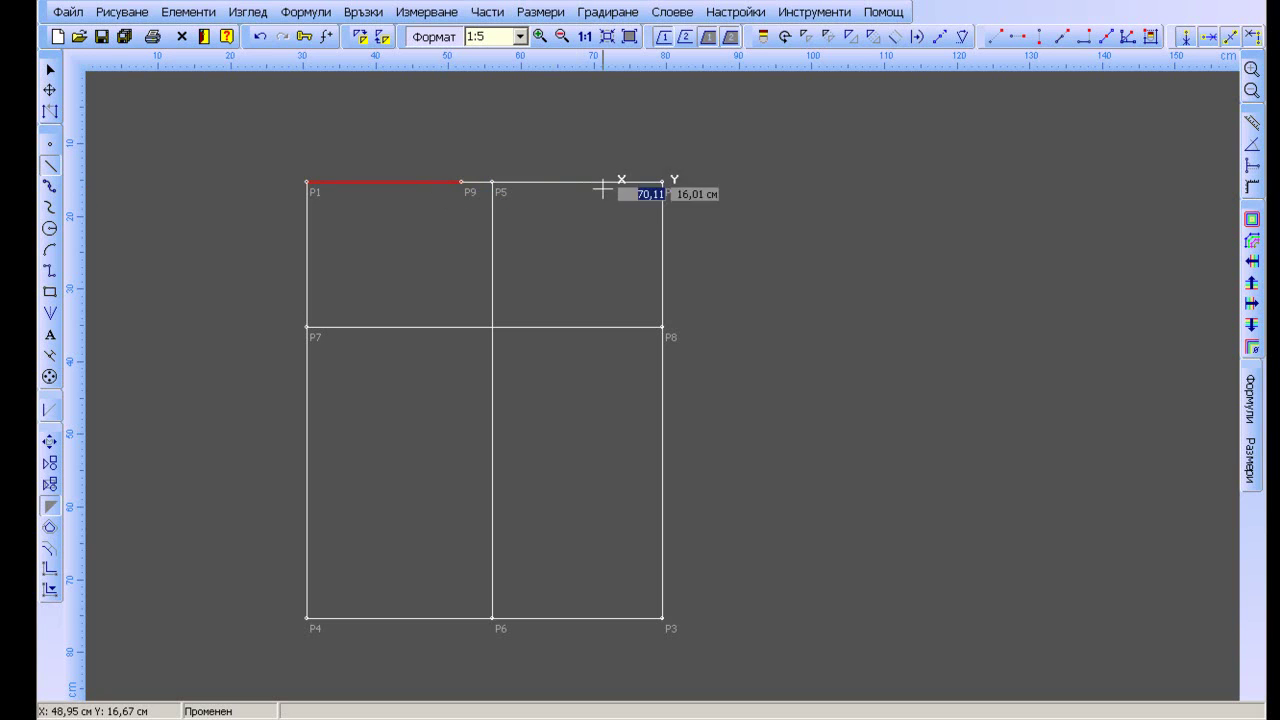
click(662, 181)
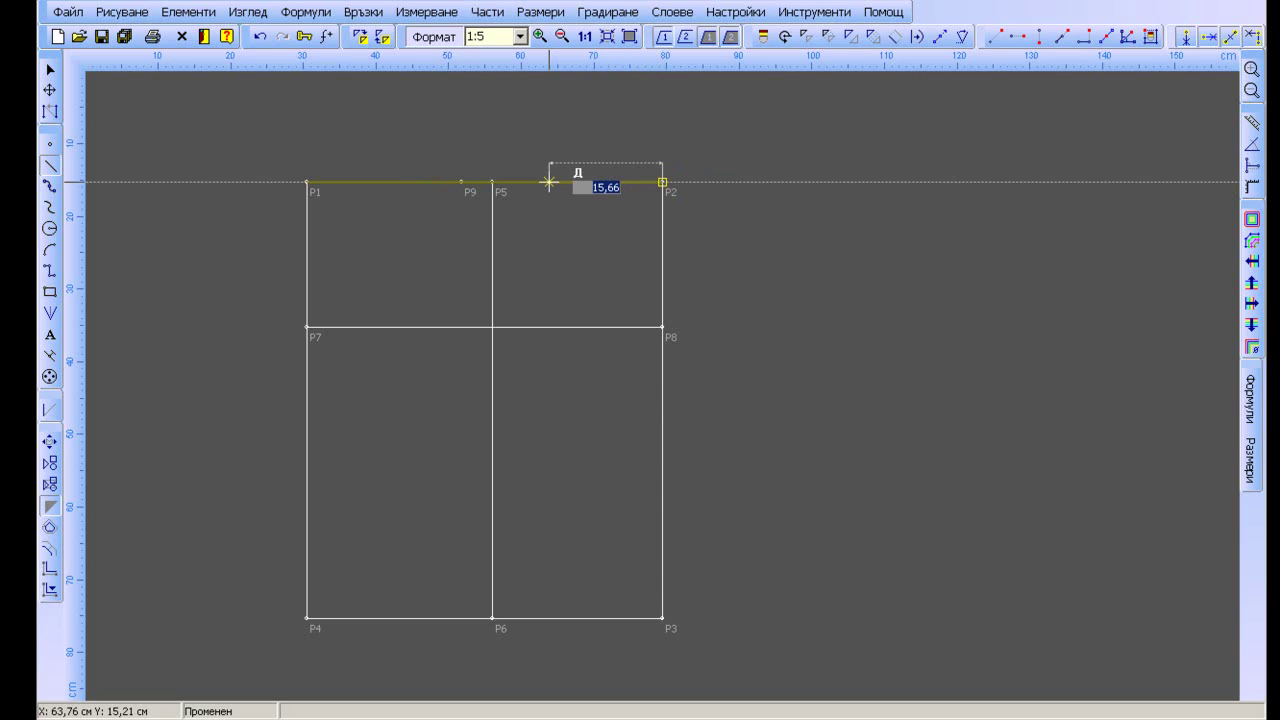
text(20)
text(,7)
key(Return)
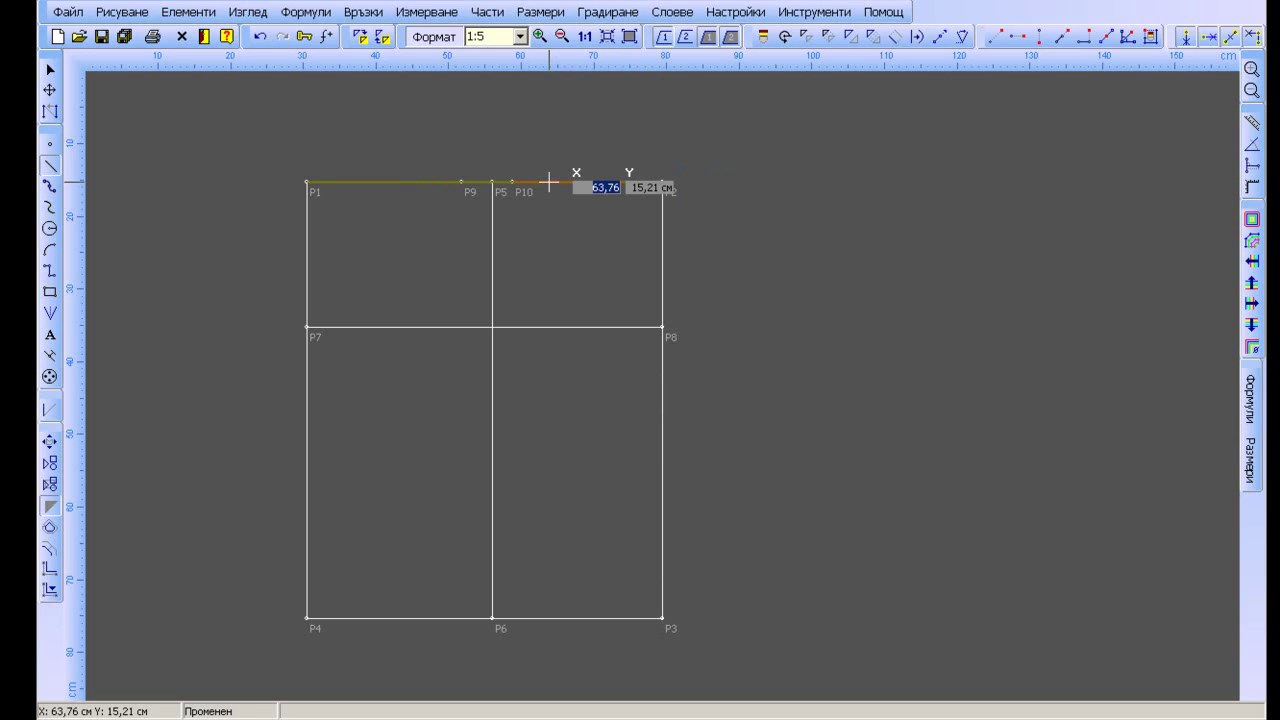
click(549, 181)
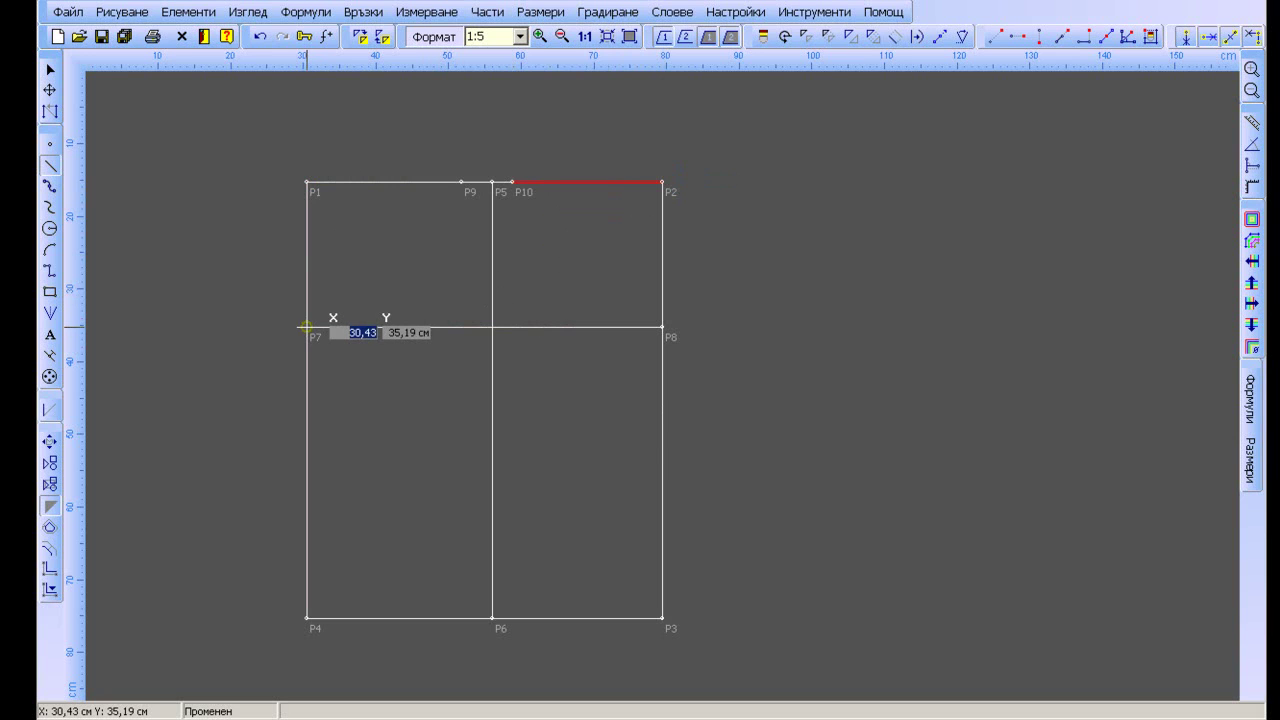
Draw vertical lines to the top edge from P11 on P7–P8 and from P13, 9 cm left of P8
click(306, 327)
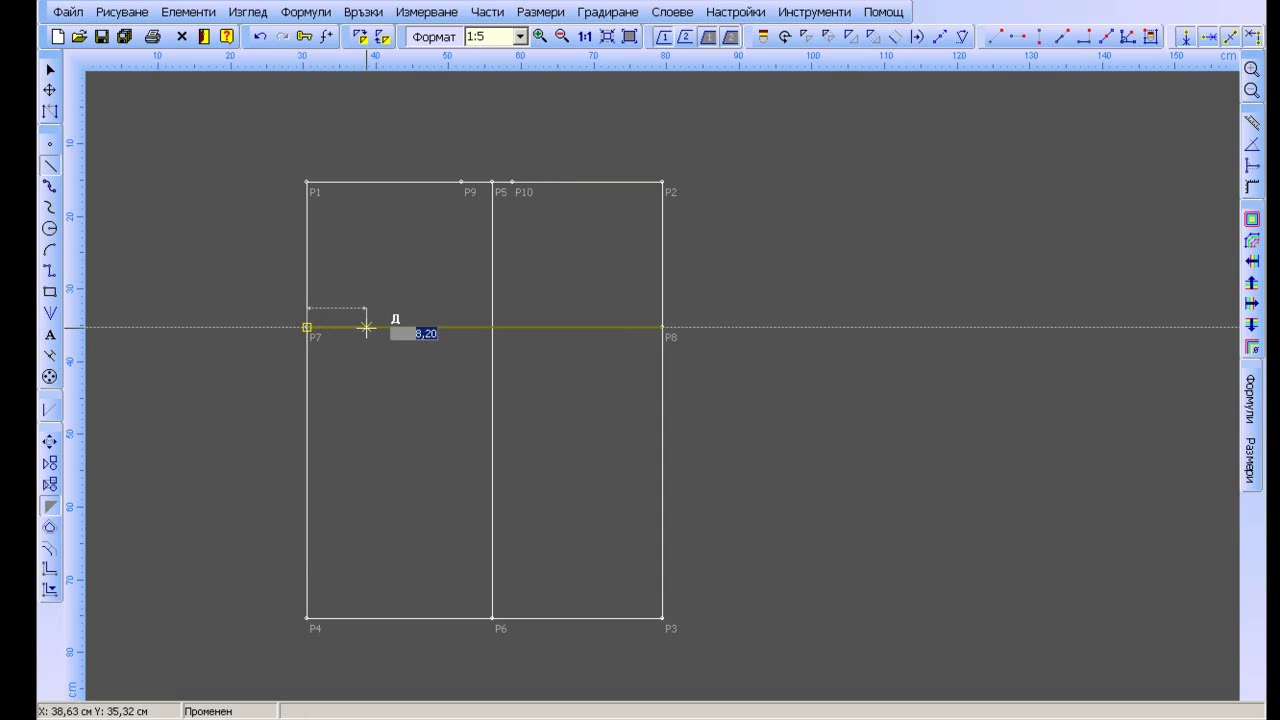
text(1,00)
text(0)
text(2)
key(Return)
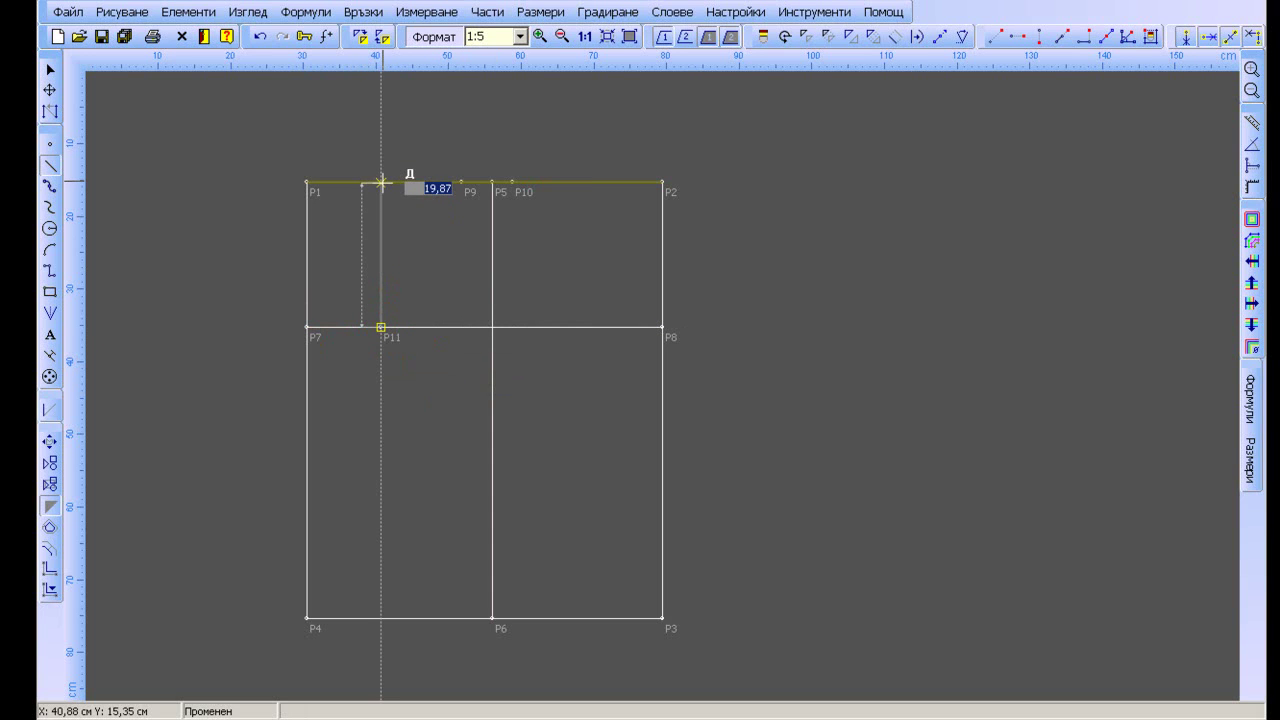
click(381, 181)
right_click(381, 181)
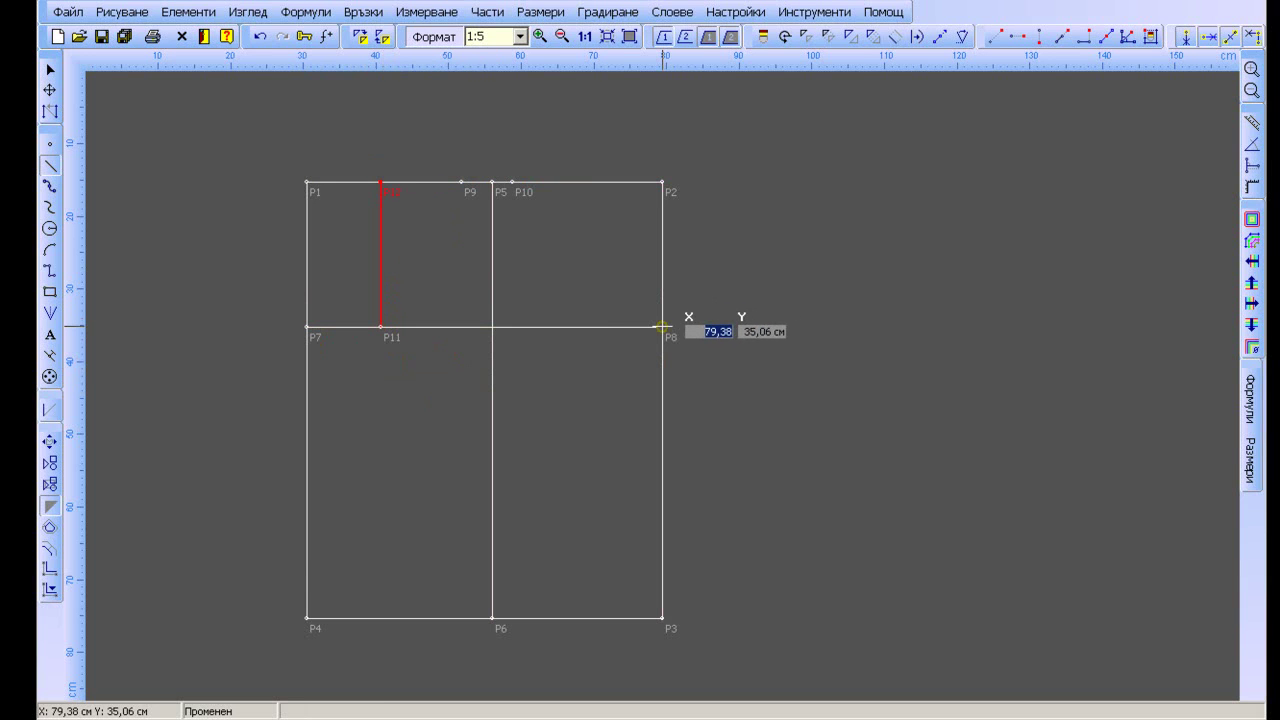
click(662, 326)
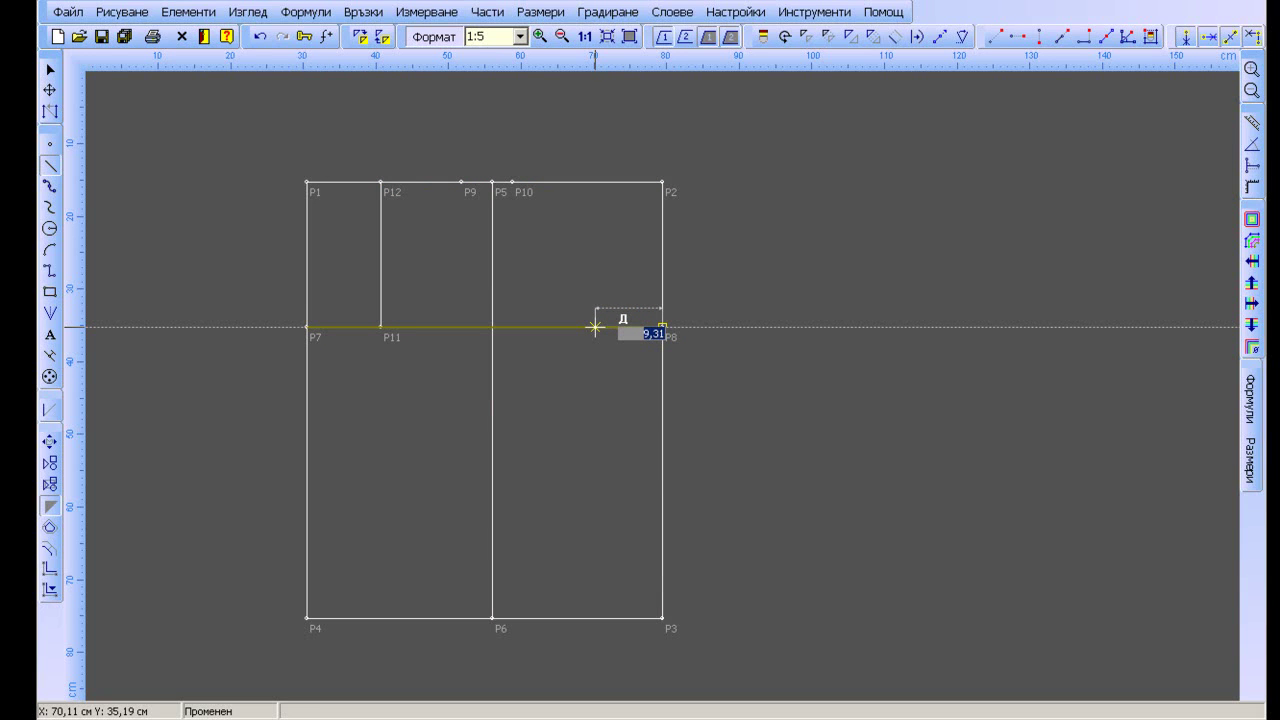
text(9)
click(594, 326)
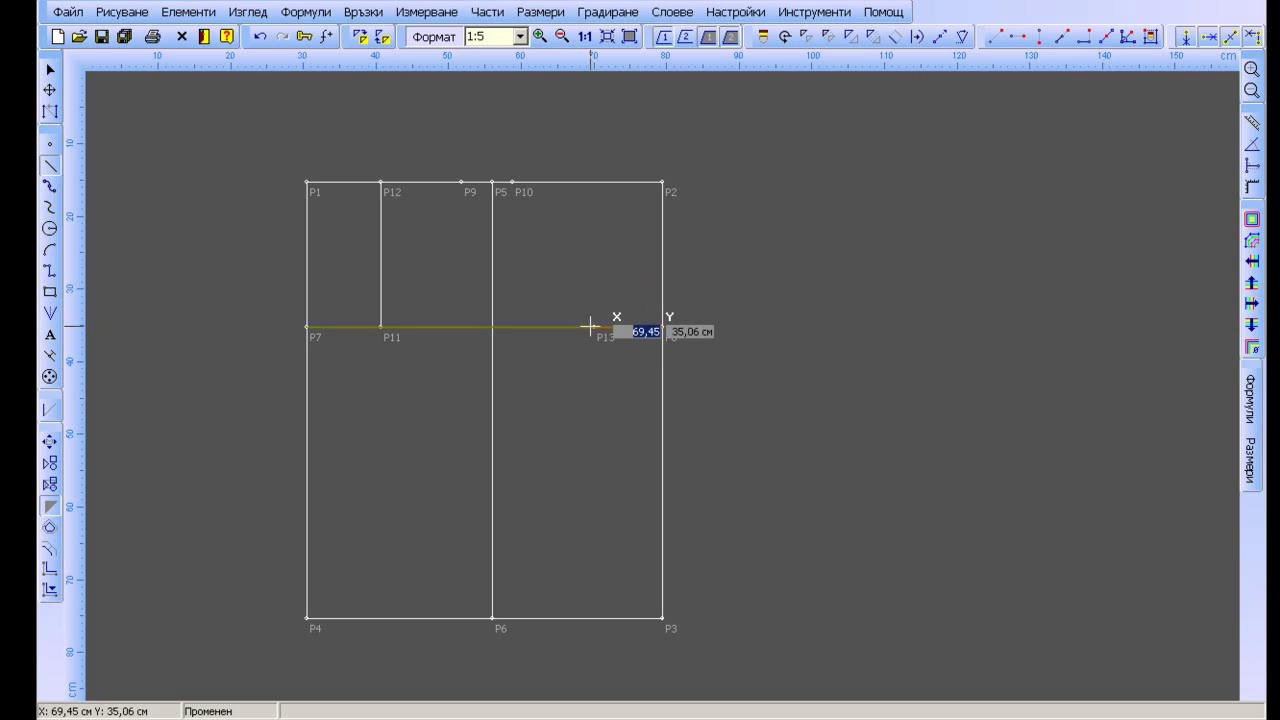
click(592, 326)
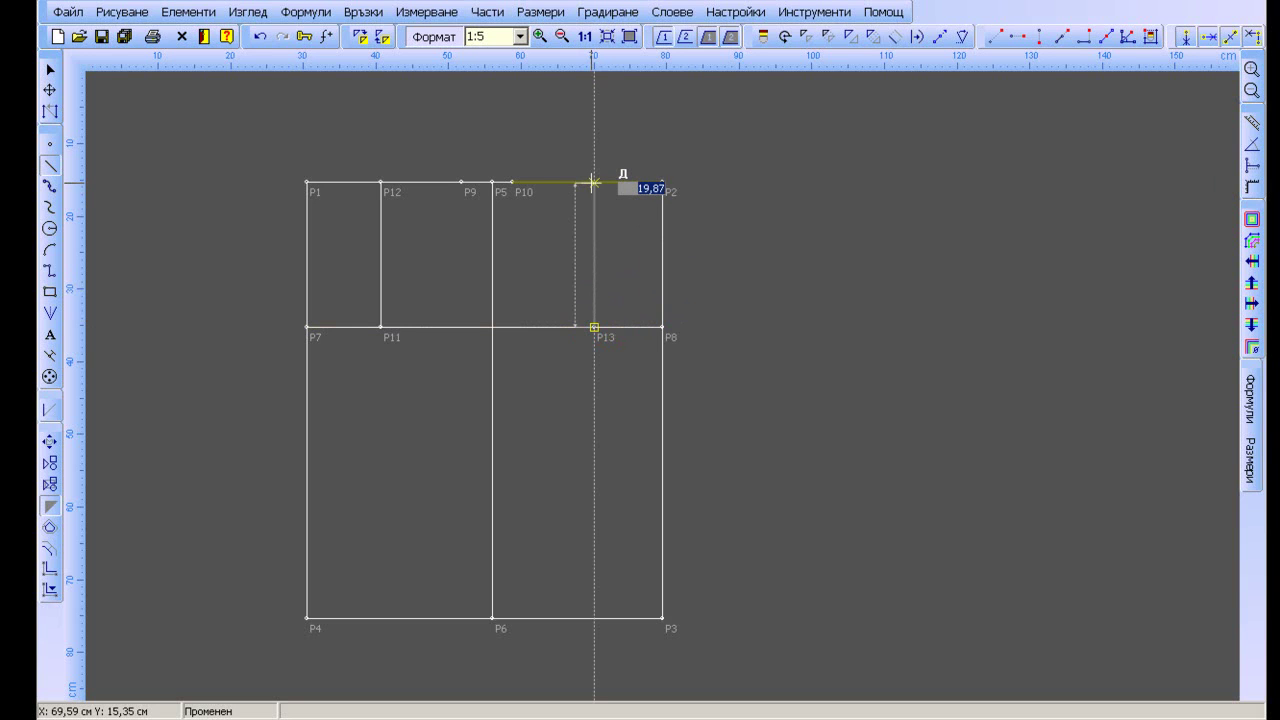
click(594, 181)
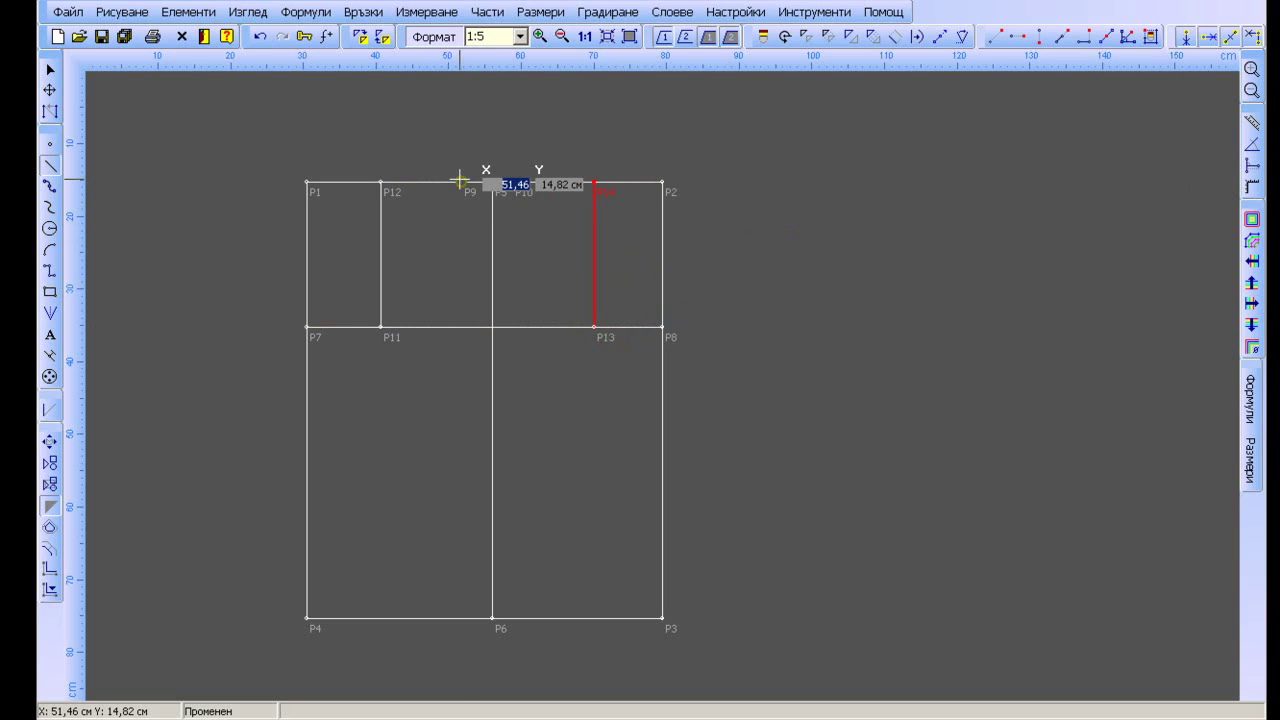
Draw 1 cm vertical marks up from P9 and P10, creating P15 and P16
click(460, 181)
click(460, 181)
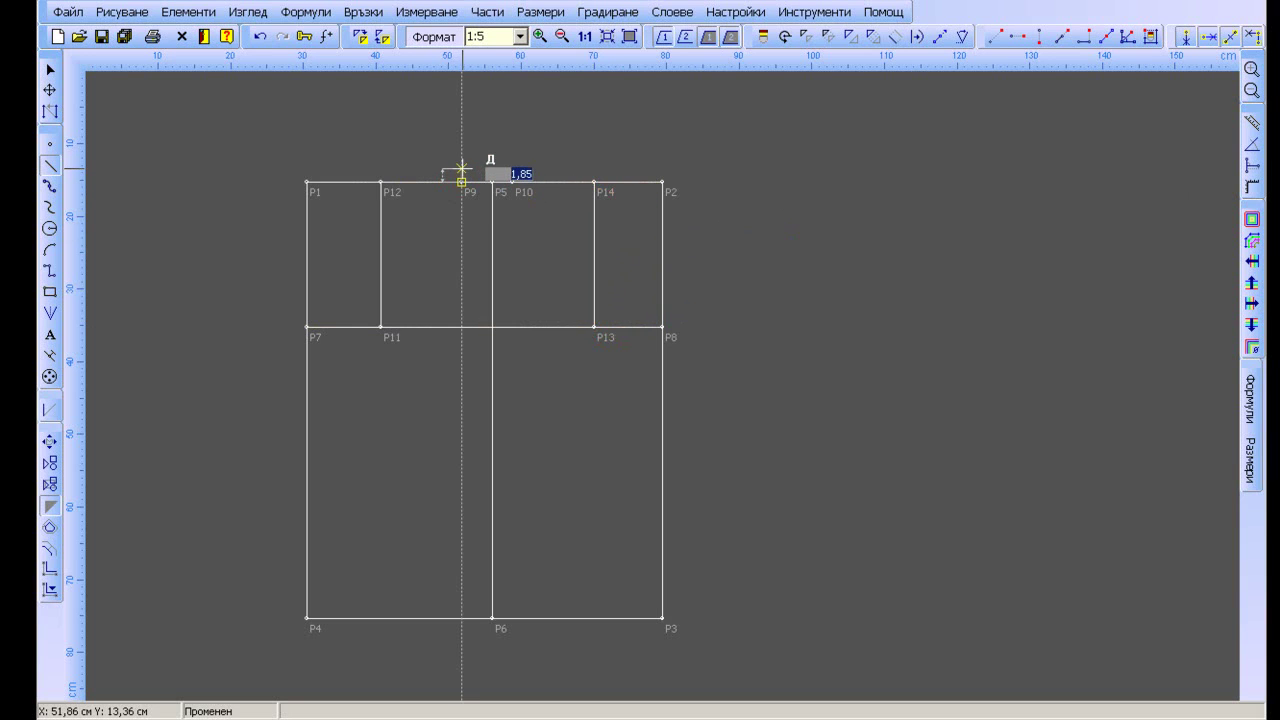
text(1)
key(Return)
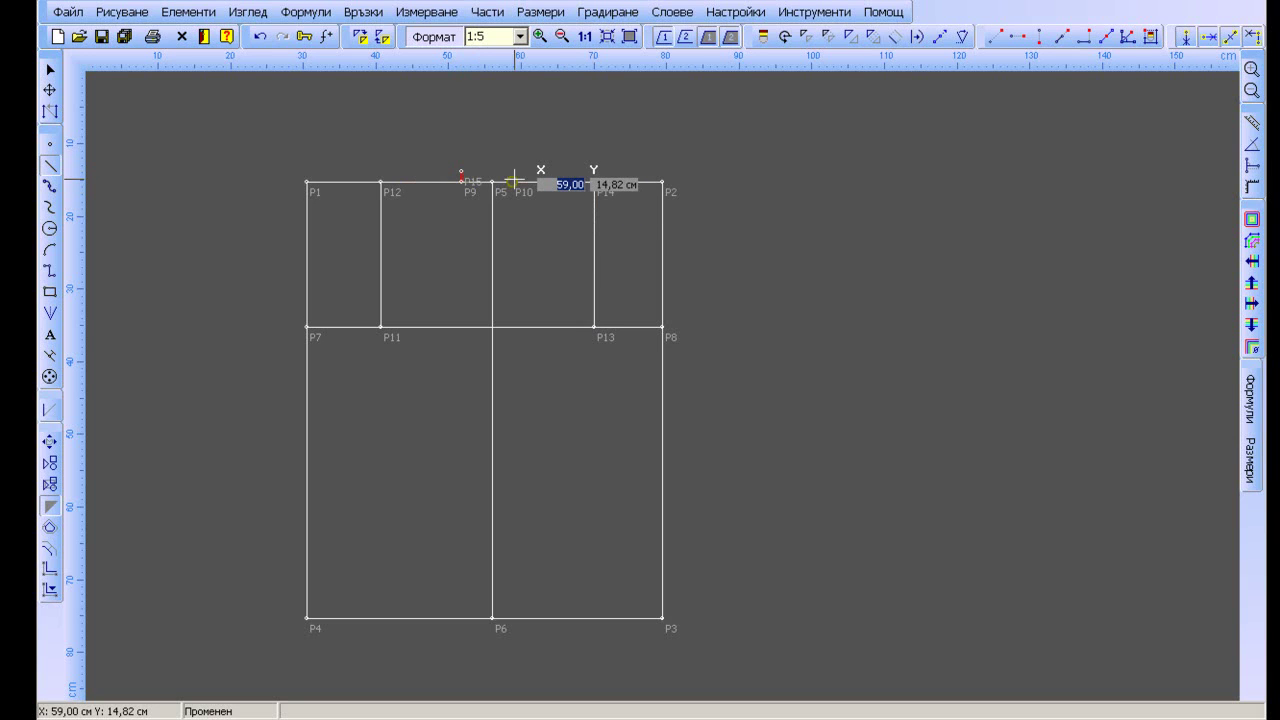
click(512, 181)
text(1,50)
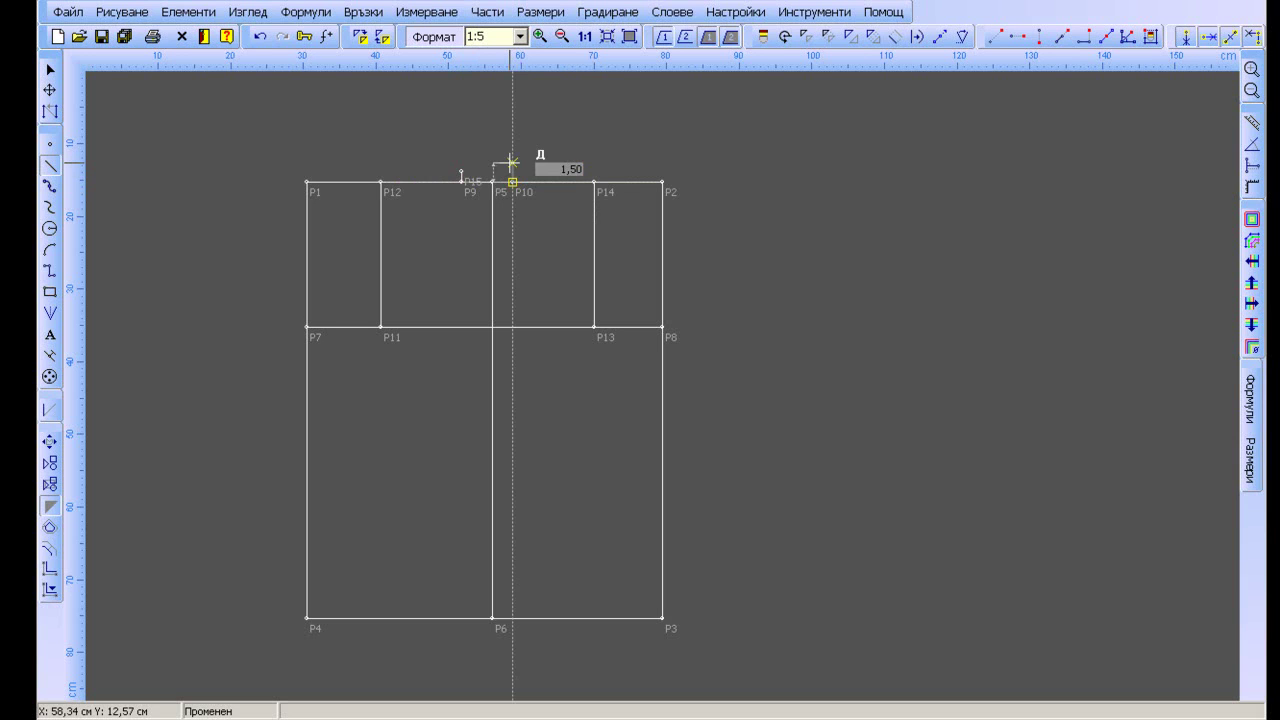
key(Return)
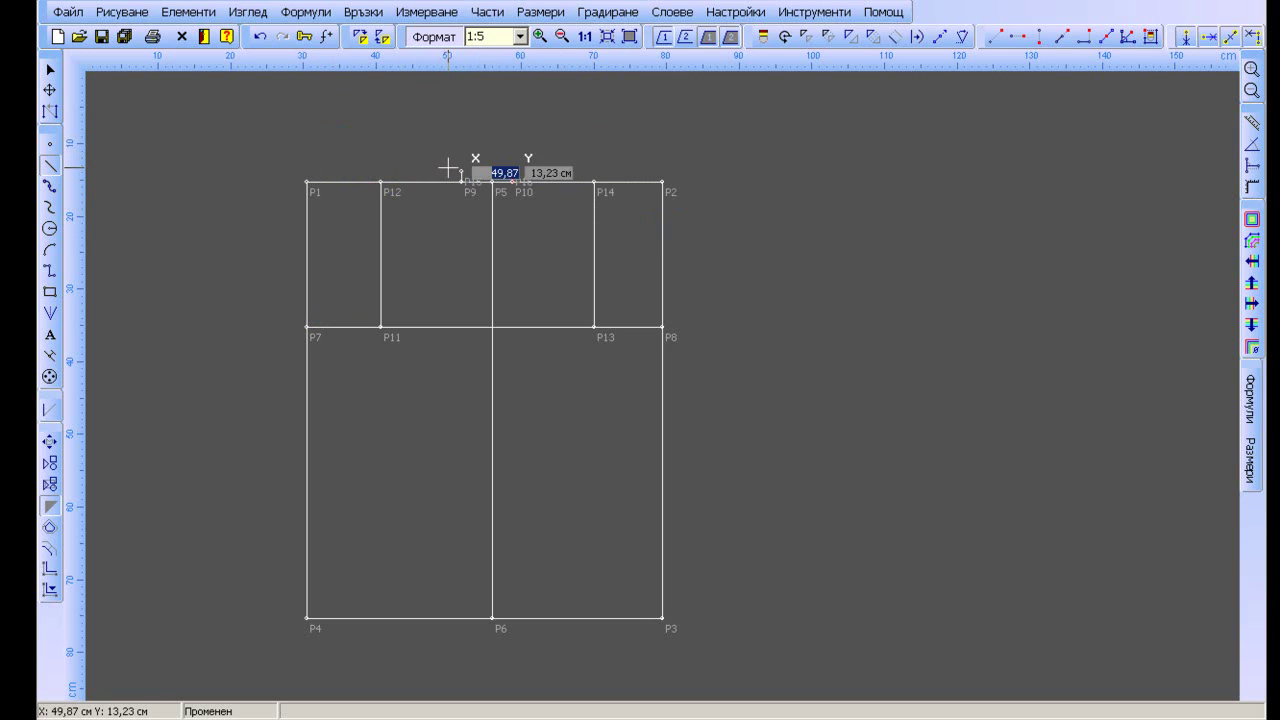
click(513, 181)
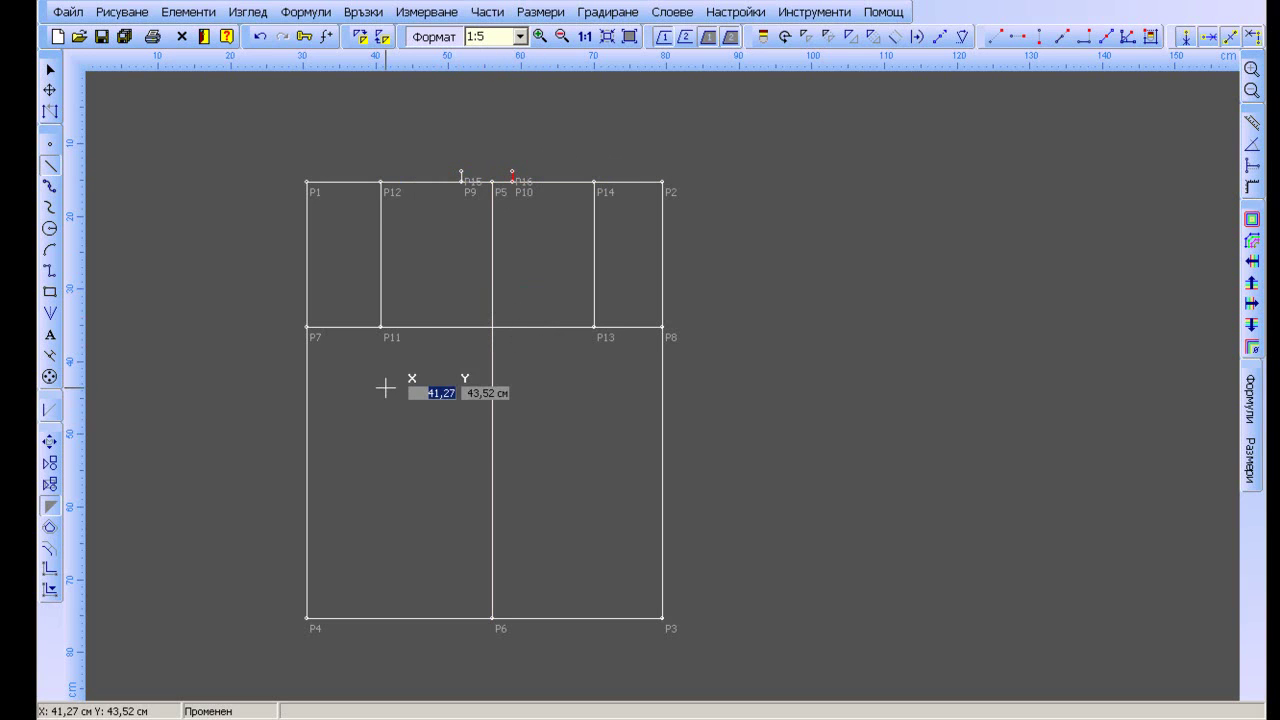
Mark P17 and P18 on the hem, 2 cm to either side of P6
click(491, 618)
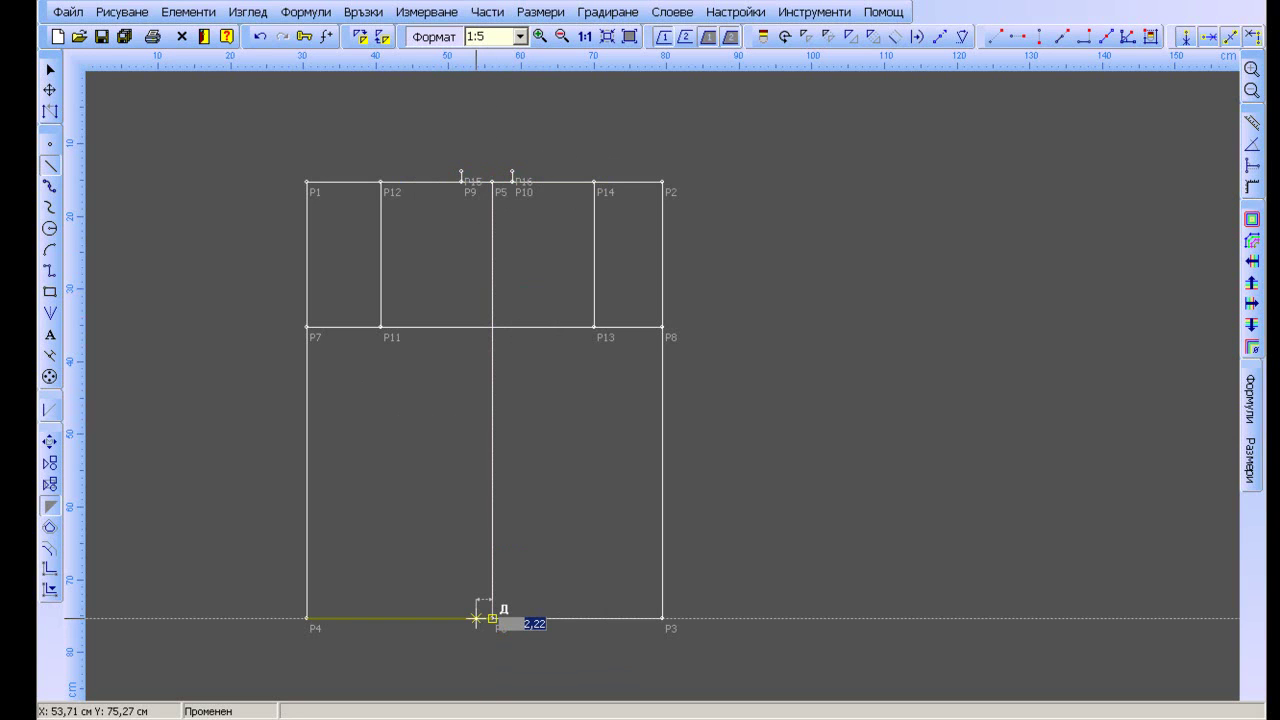
text(2,00)
key(Return)
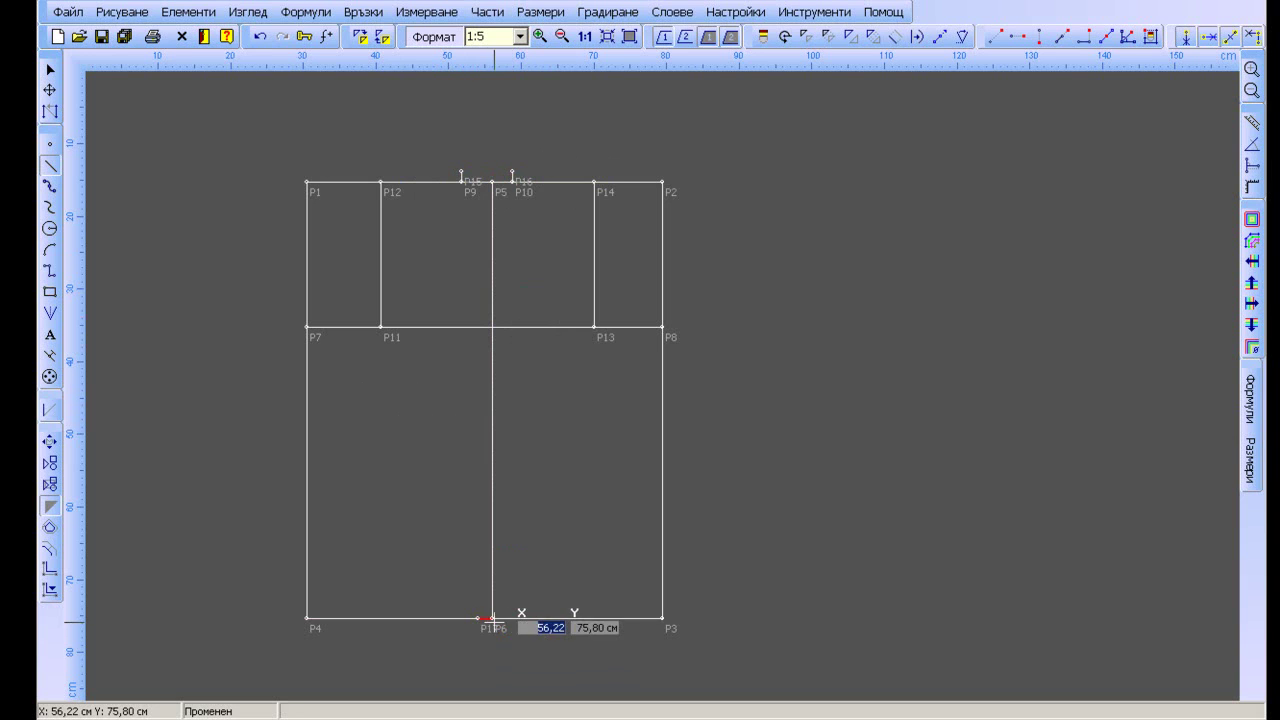
click(492, 618)
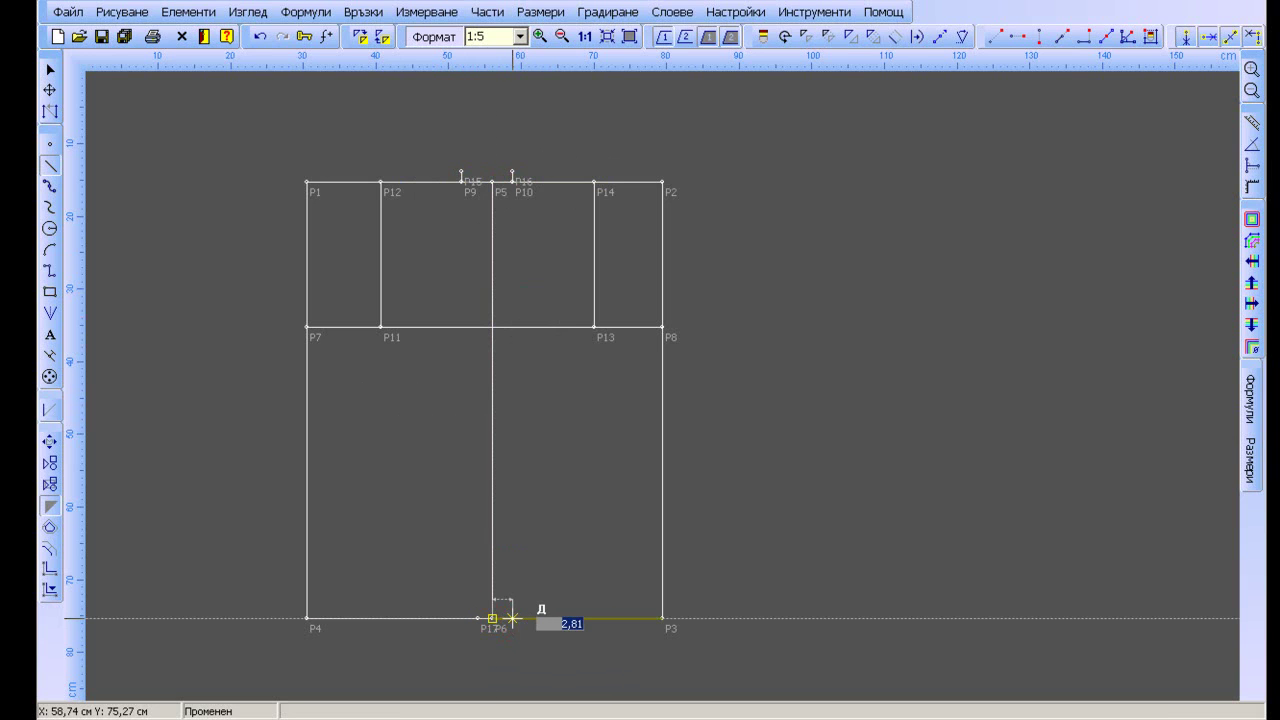
text(2)
key(Return)
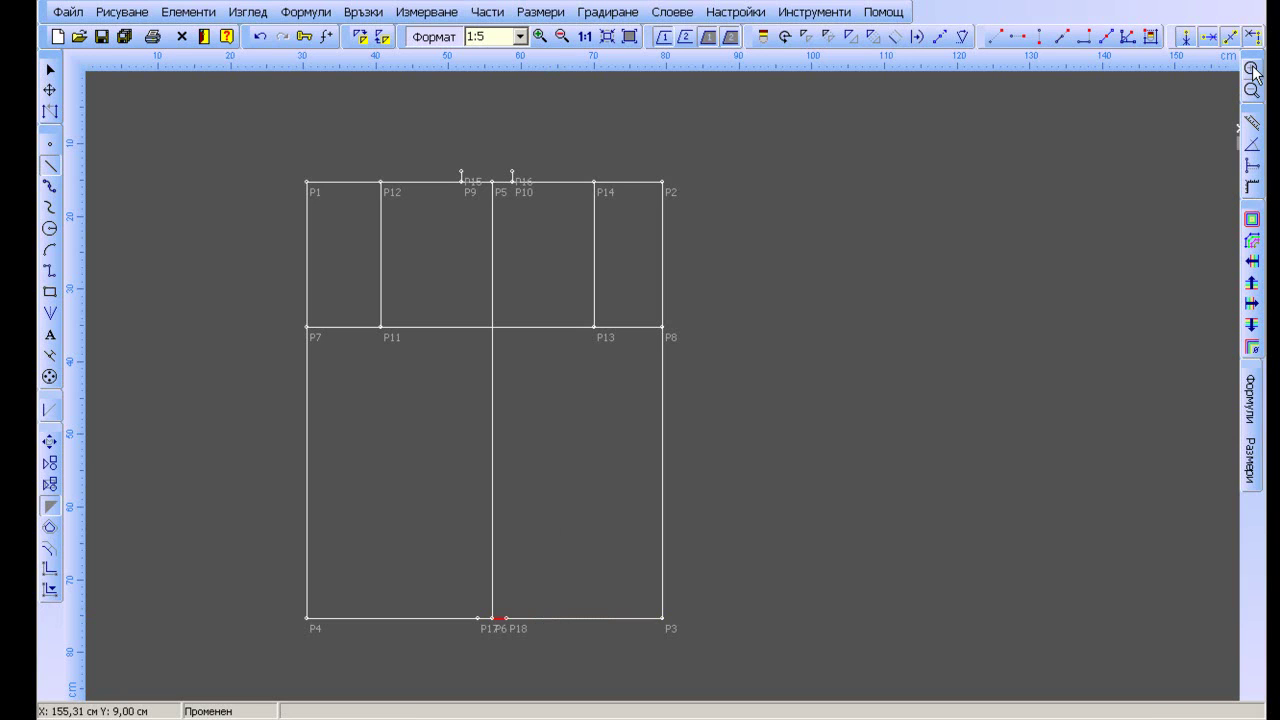
click(1252, 69)
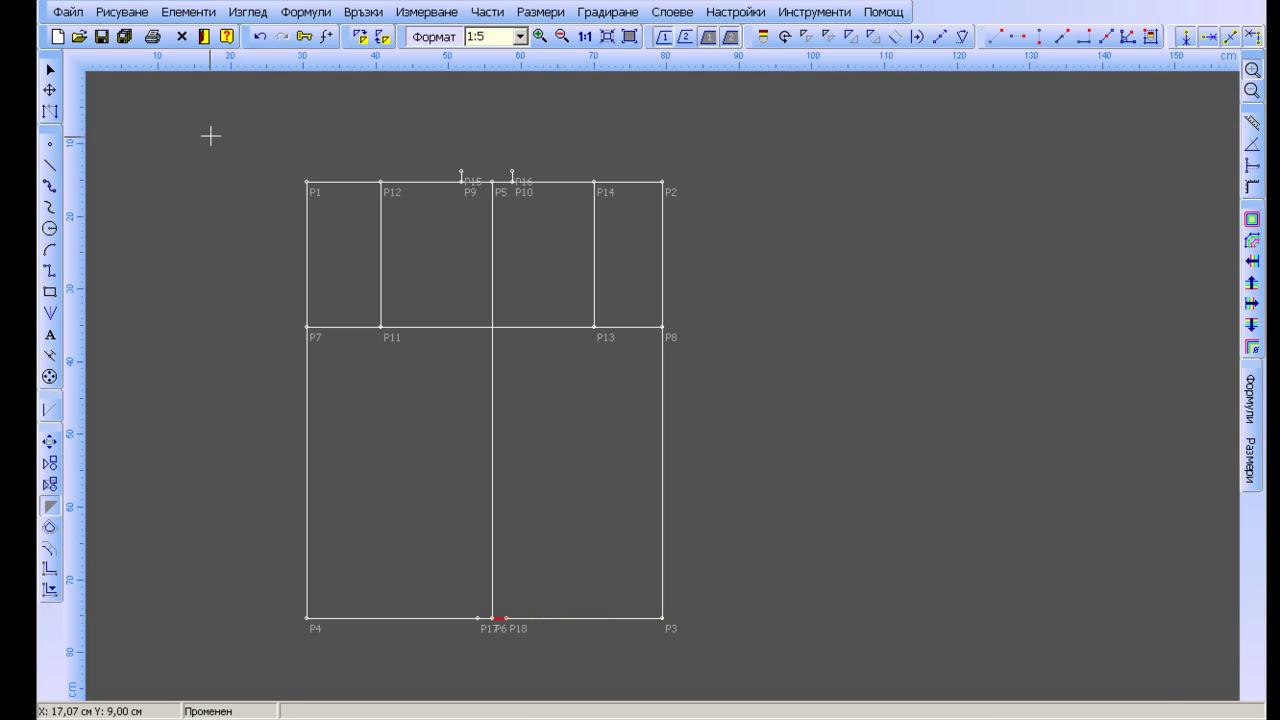
Zoom to the waist and draw a curve from P1 through two intermediate points to P15
mouse_move(253, 112)
mouse_down()
mouse_move(632, 294)
mouse_move(708, 317)
mouse_up()
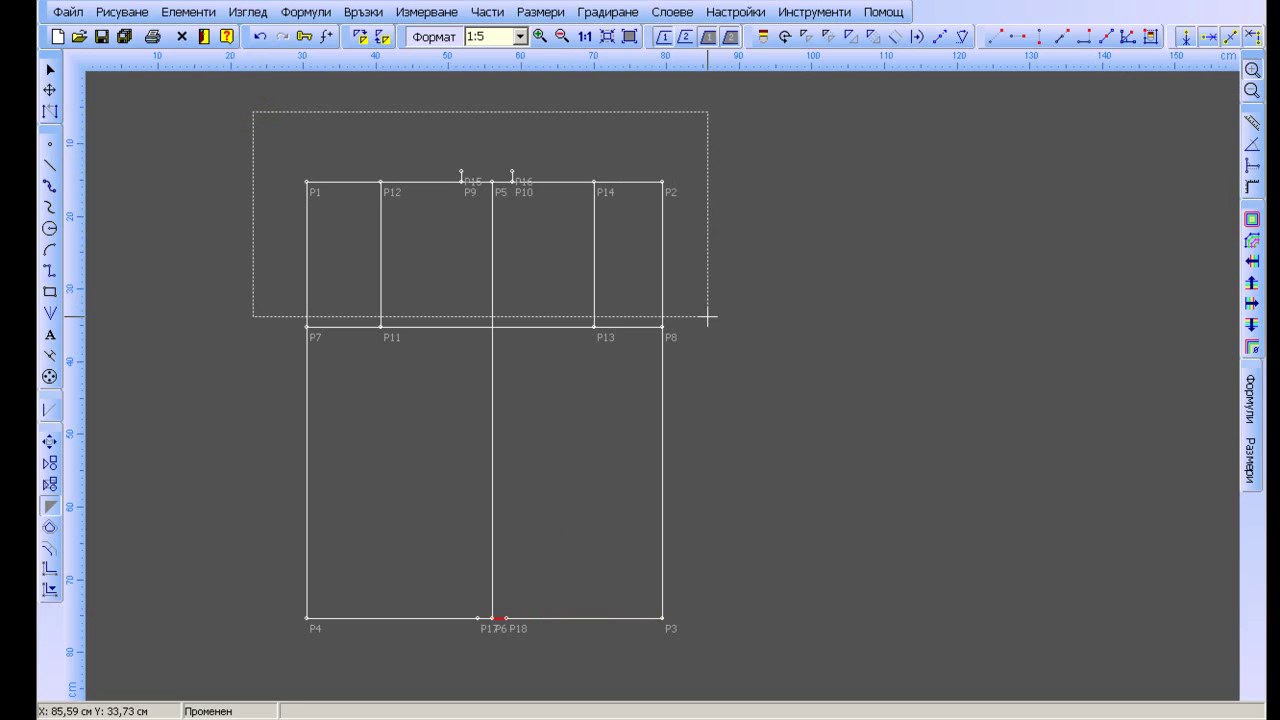
drag(708, 317, 704, 324)
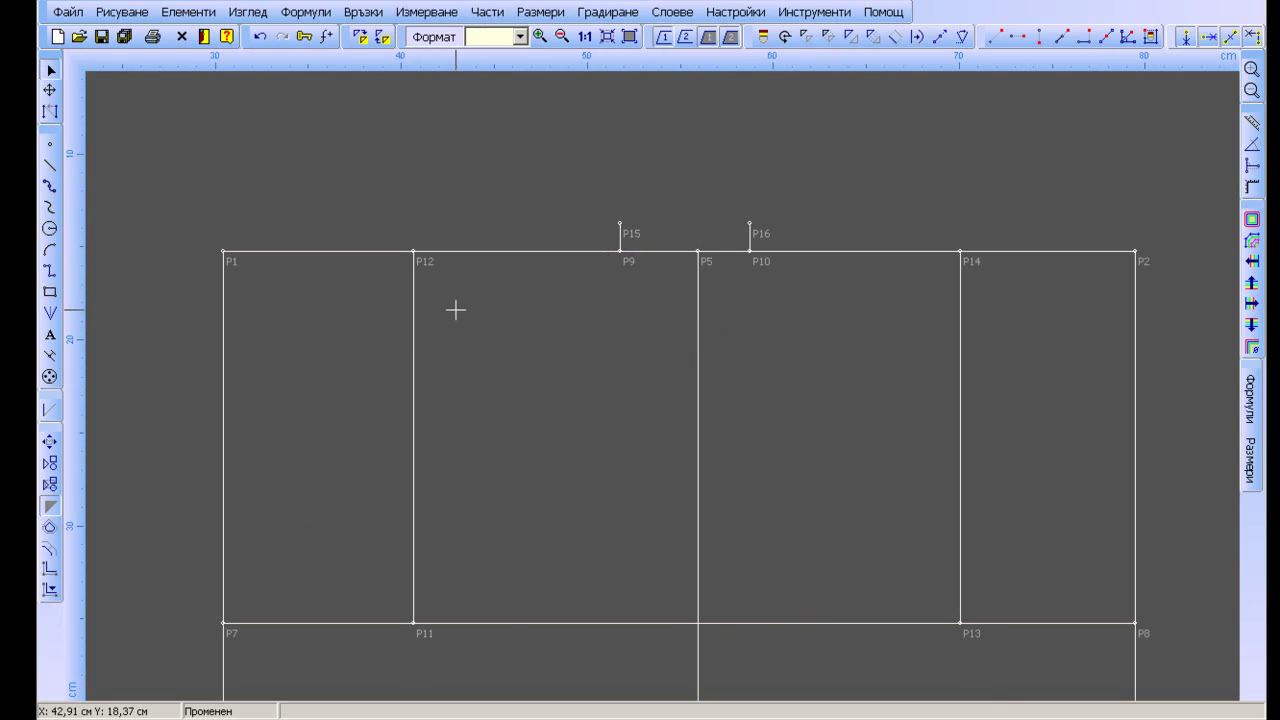
click(49, 187)
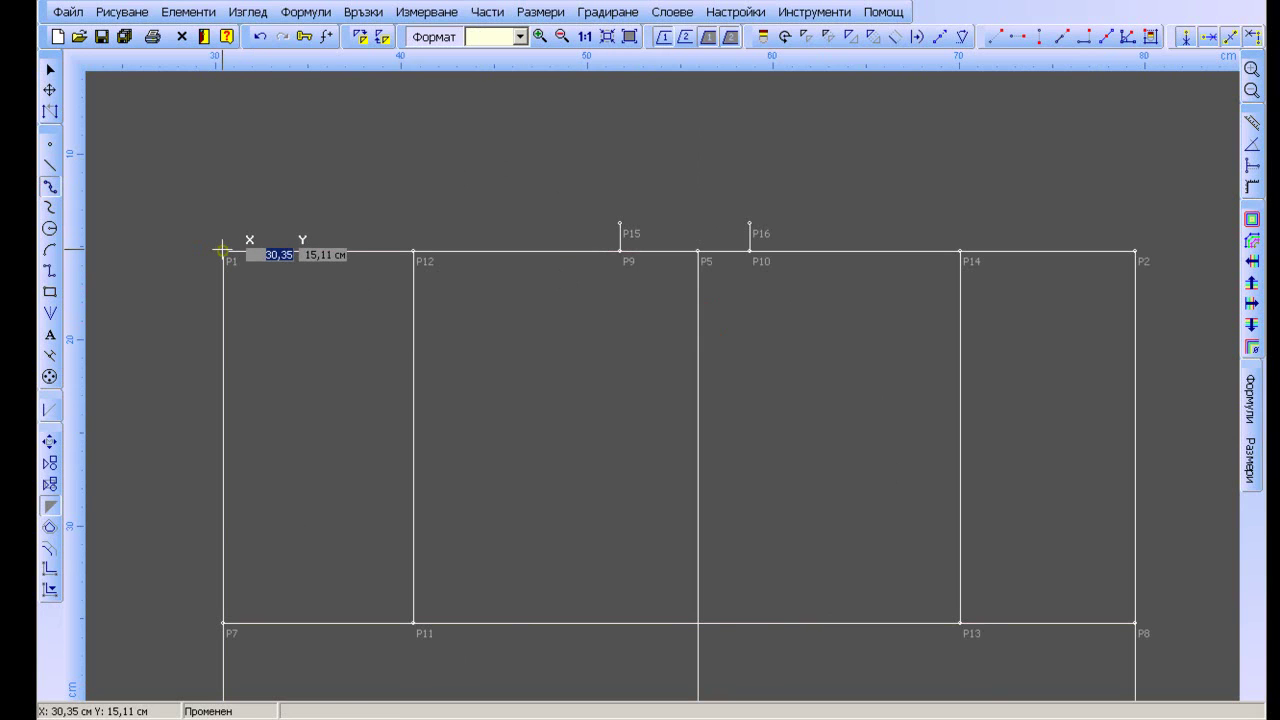
click(221, 249)
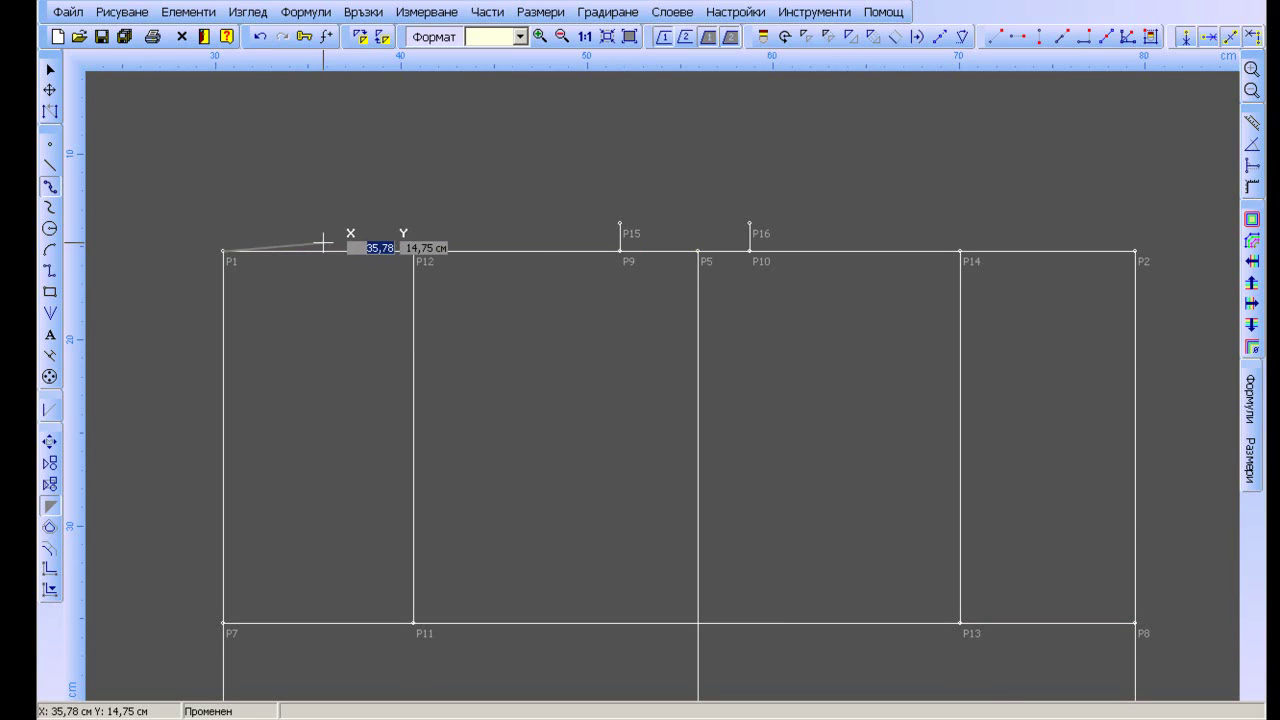
click(420, 237)
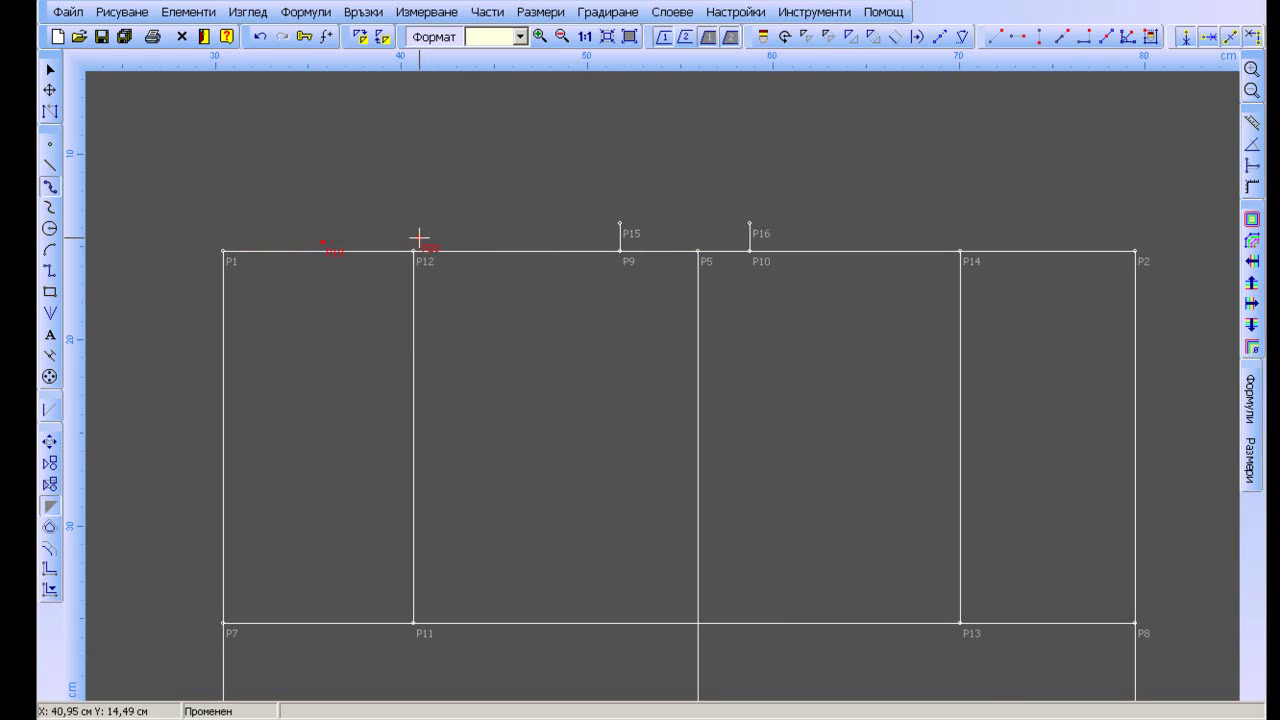
click(506, 233)
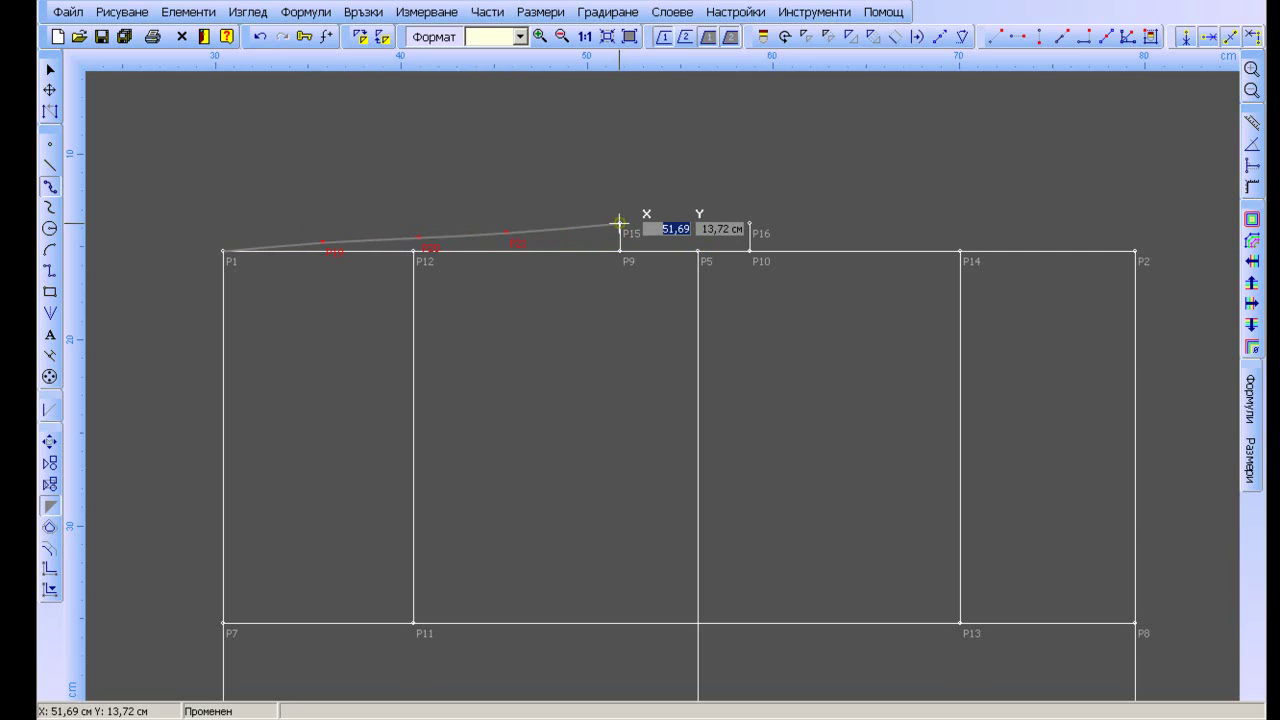
click(620, 222)
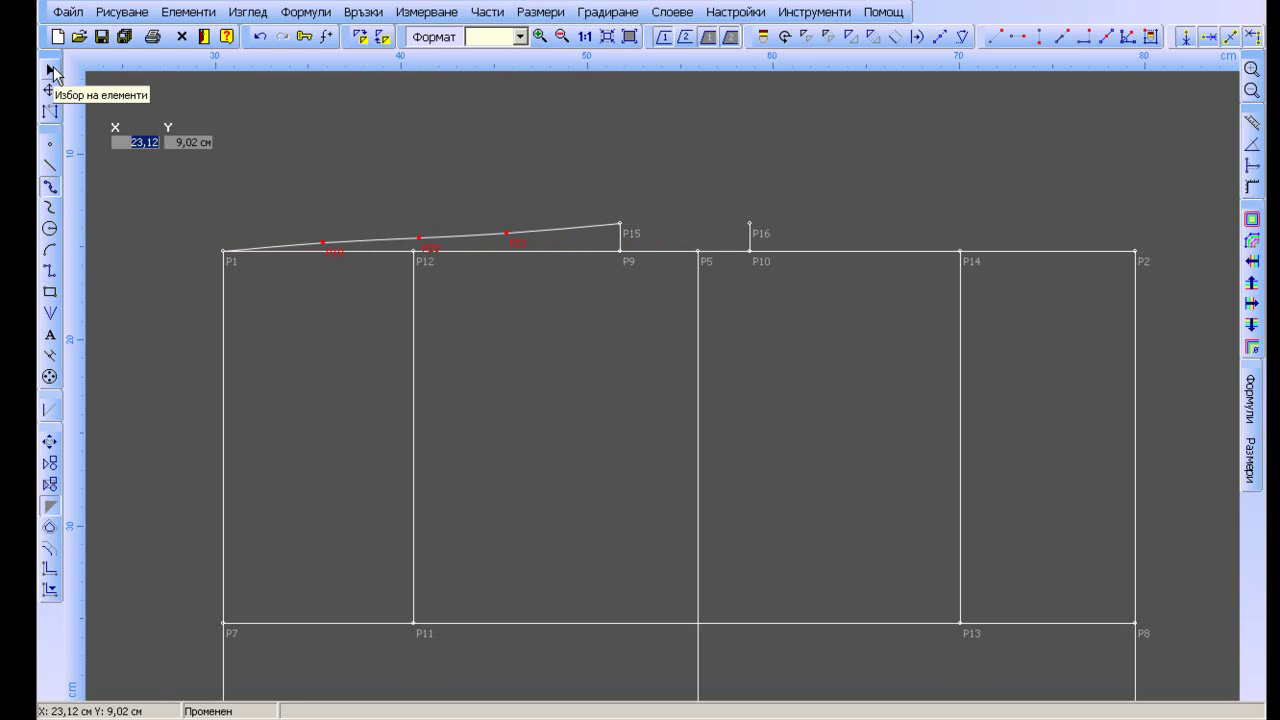
click(52, 70)
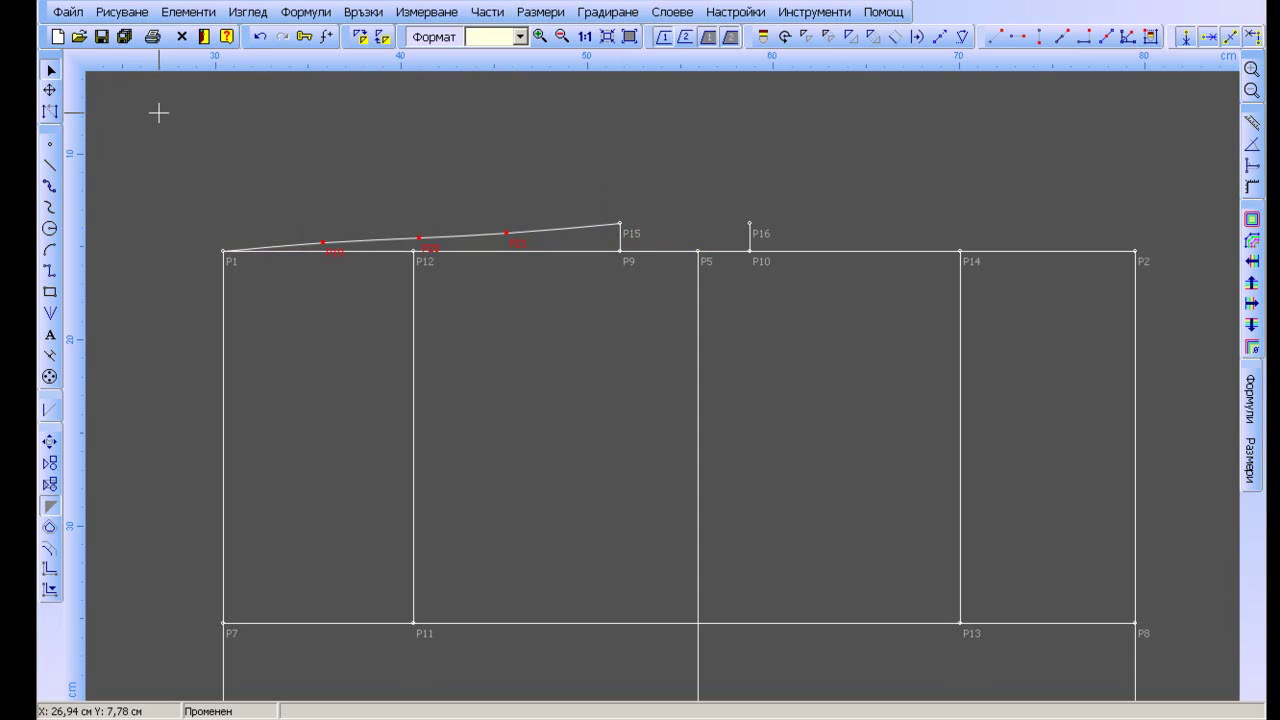
Drag curve points P19, P20 and P21 so the waist curve rises smoothly to P15
drag(158, 113, 192, 132)
drag(325, 250, 329, 256)
drag(420, 238, 425, 242)
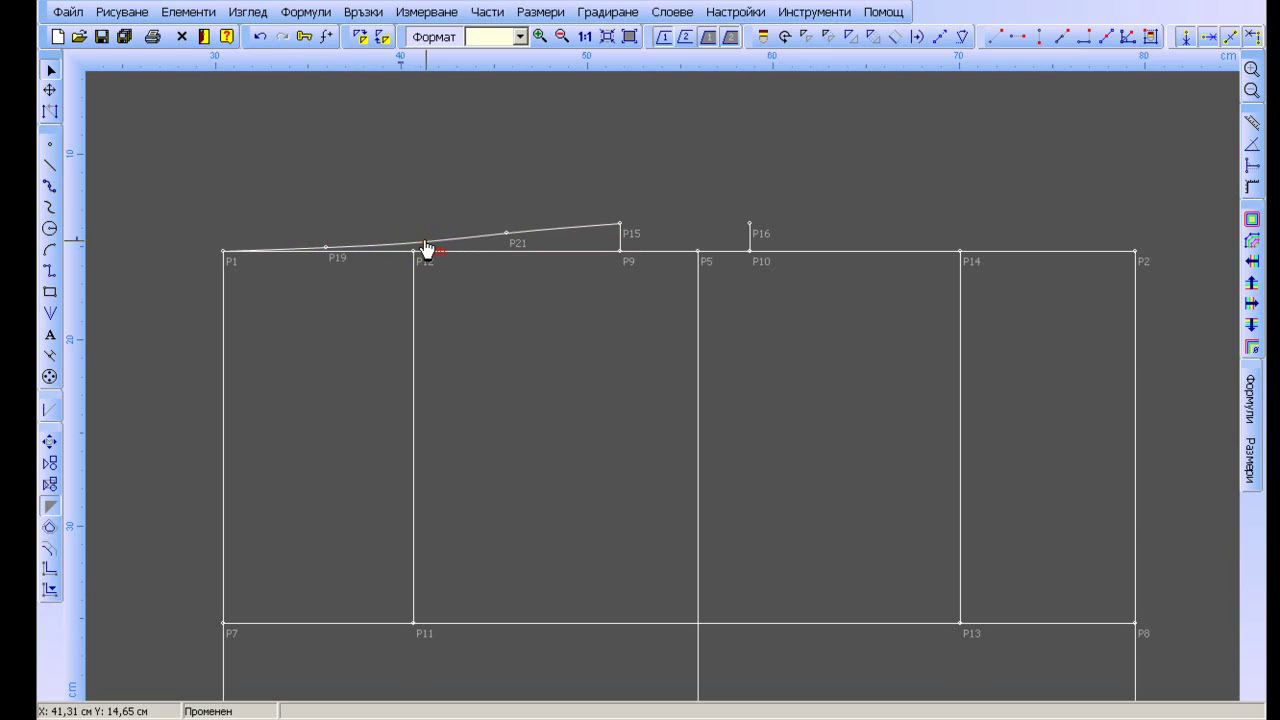
drag(507, 234, 433, 250)
click(429, 247)
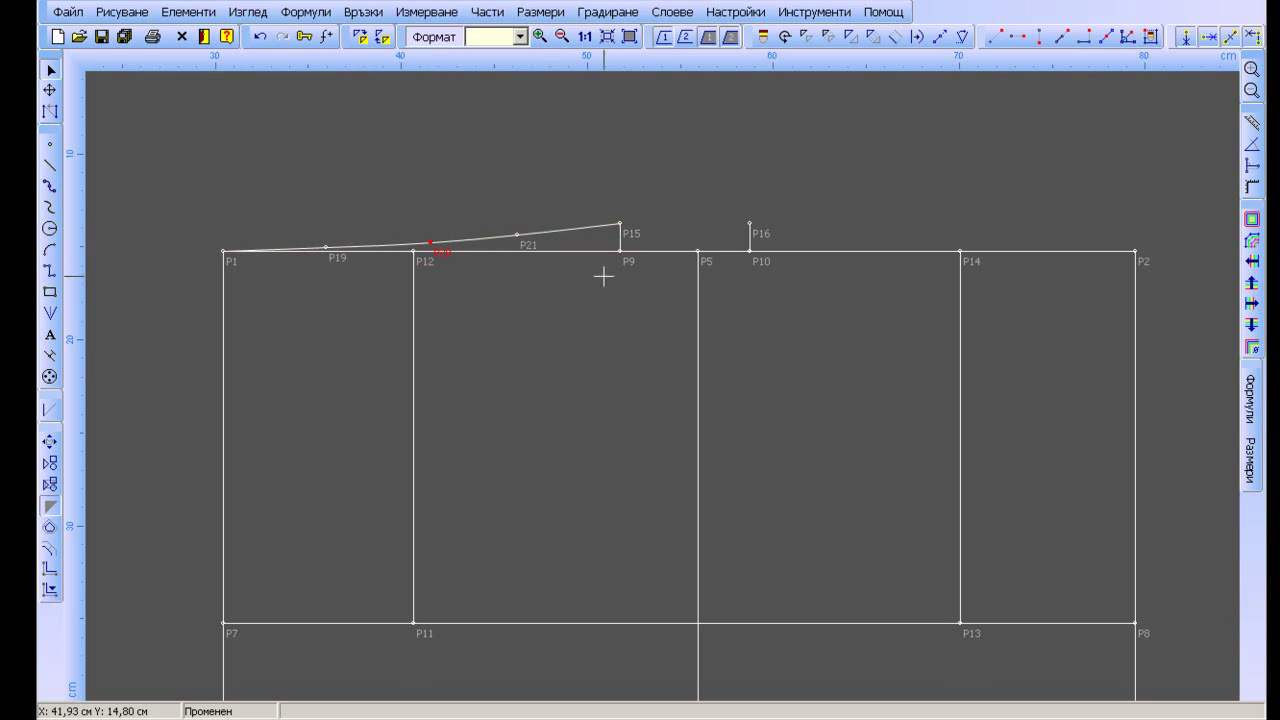
drag(517, 237, 531, 240)
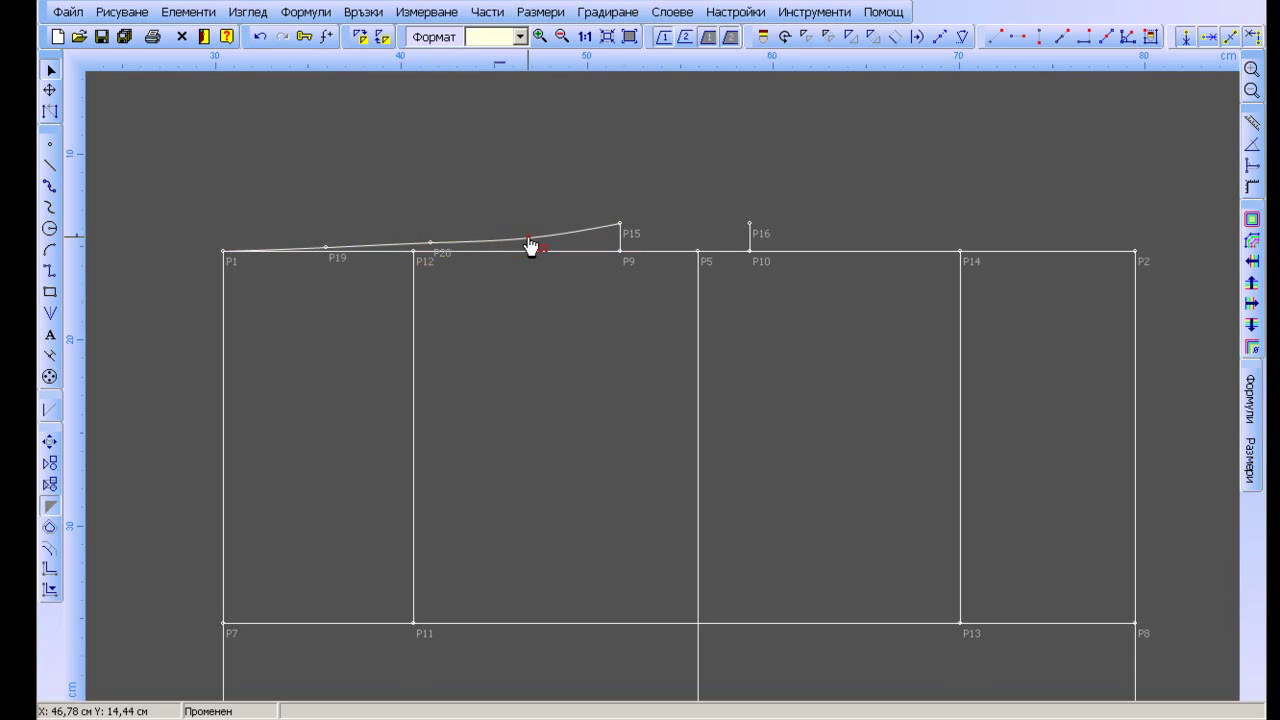
click(431, 243)
drag(443, 249, 447, 256)
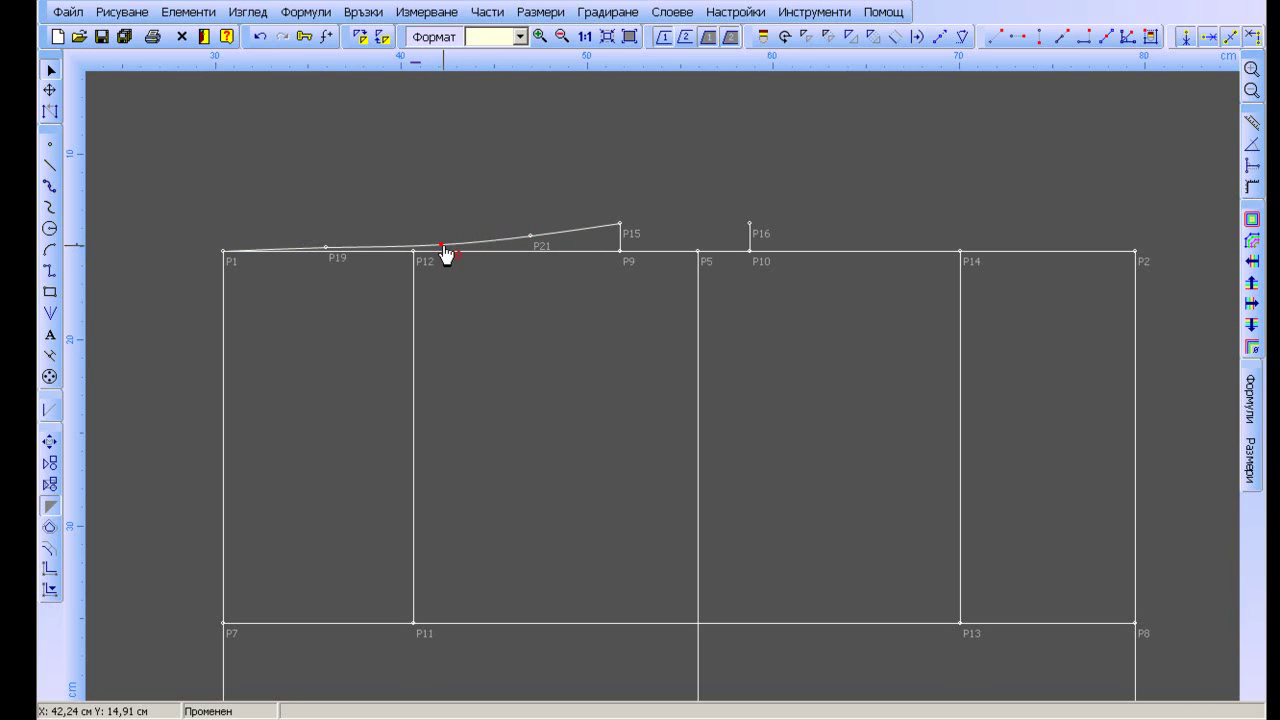
click(328, 247)
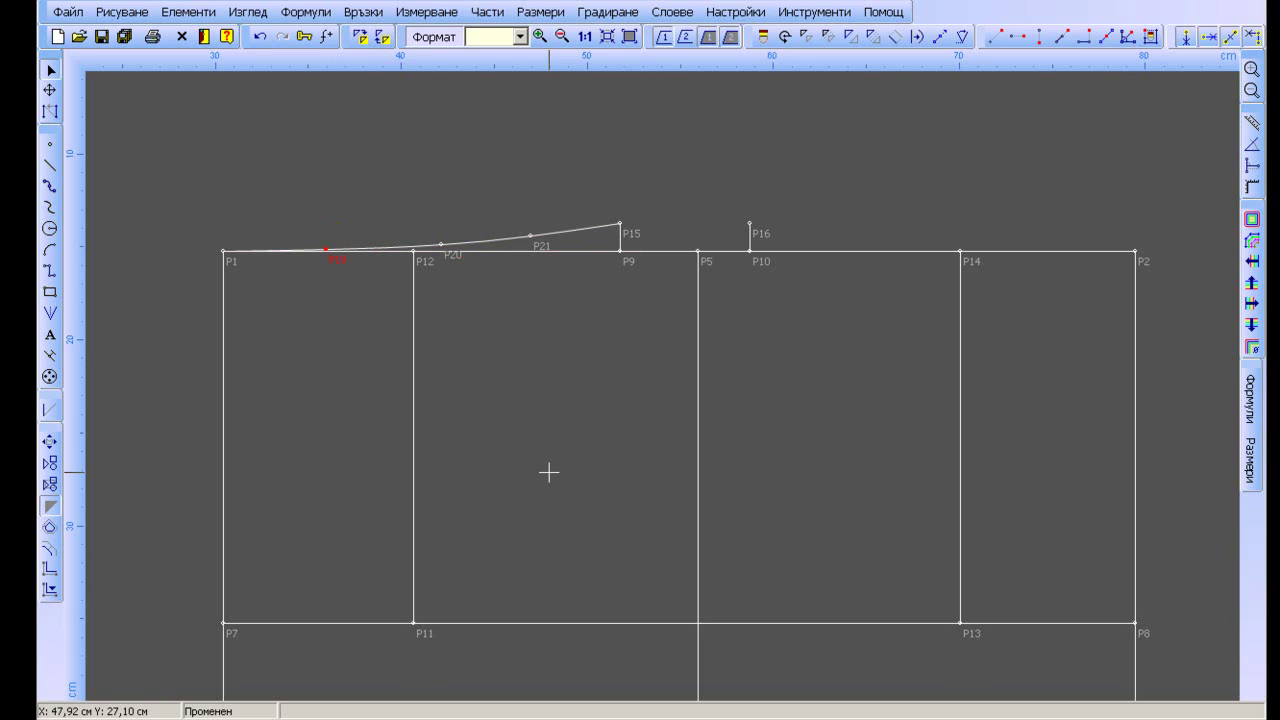
Draw a 6 cm straight line from P11 up to P22
click(52, 168)
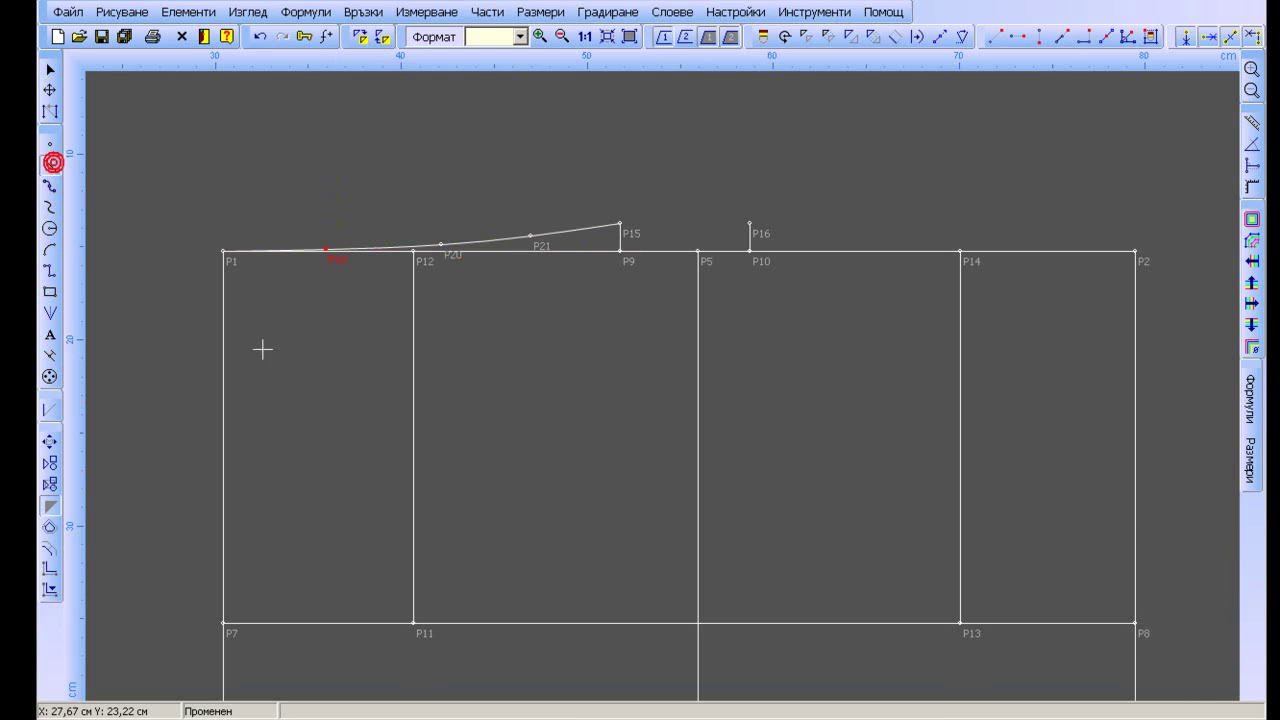
click(413, 623)
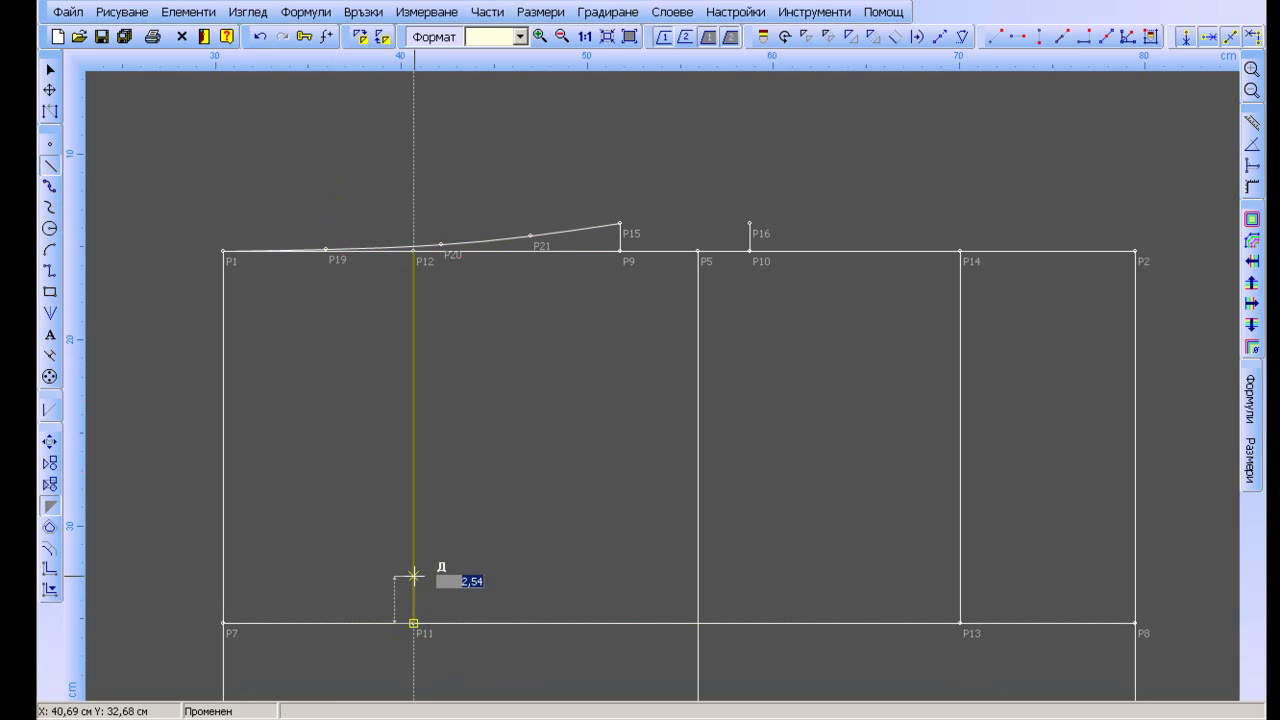
text(6)
key(Return)
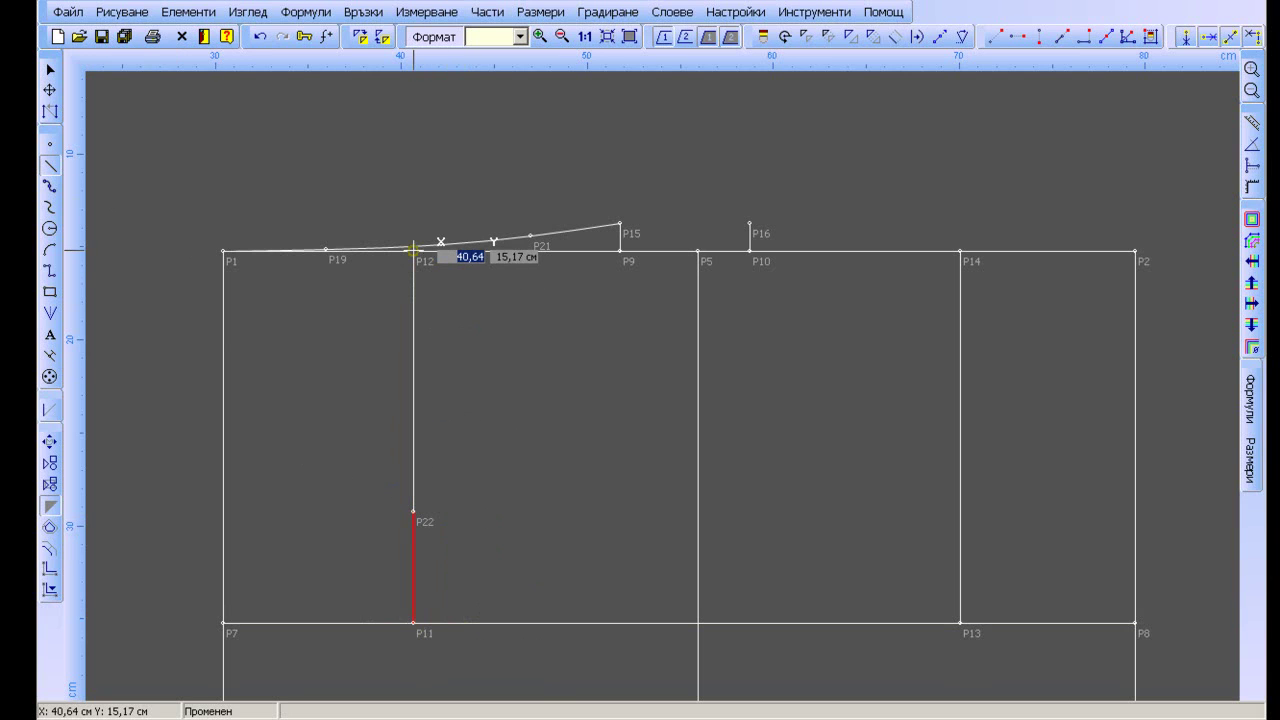
Mark dart points P23 and P24 on the waistline, 1 cm left and right of P12
click(413, 249)
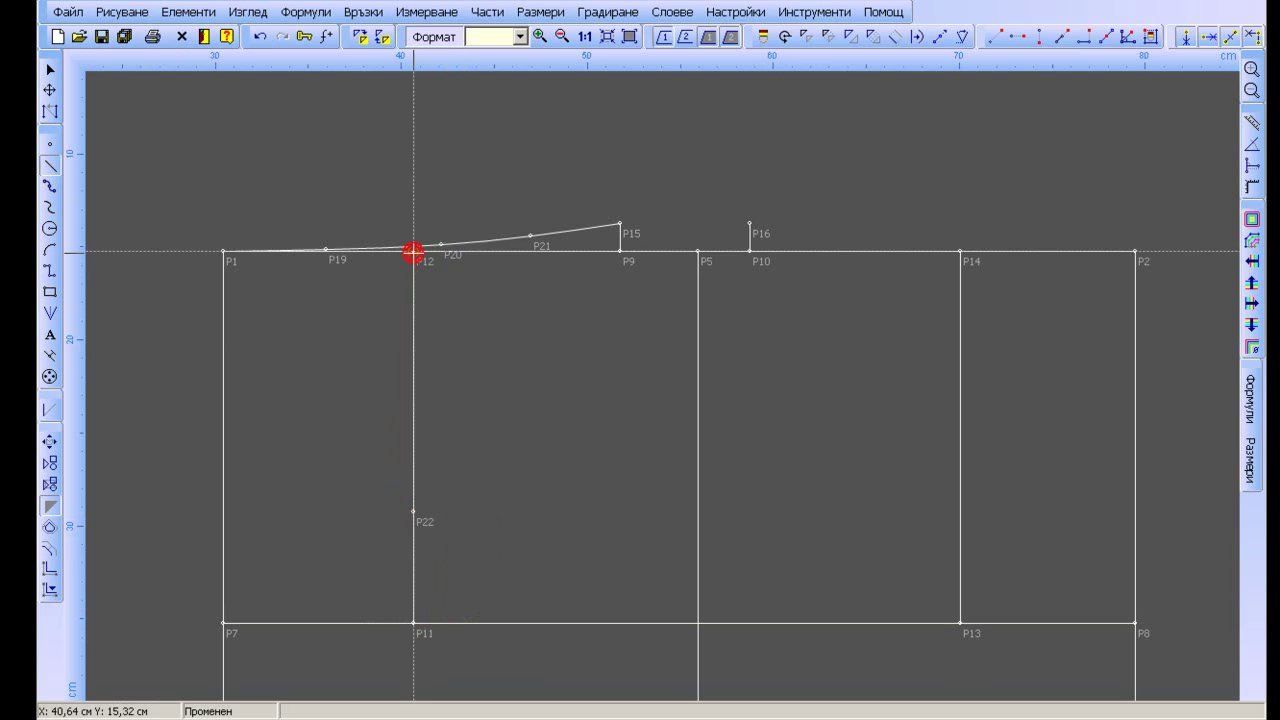
click(413, 250)
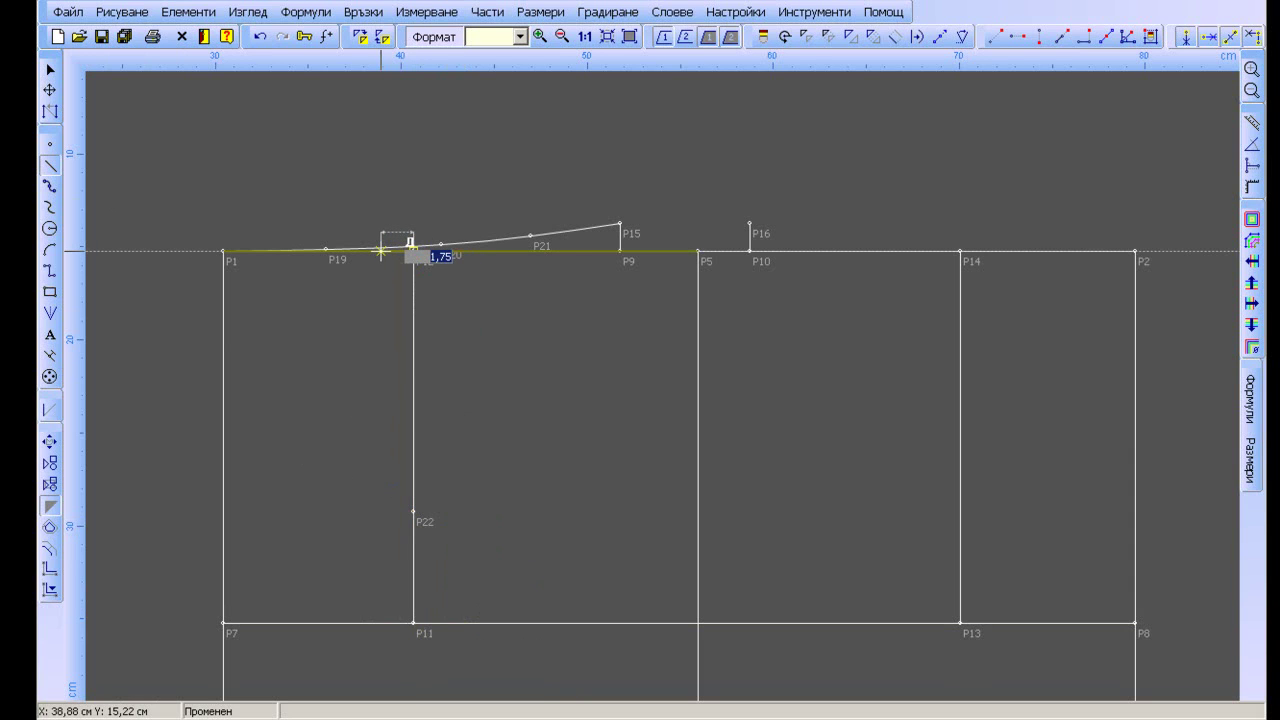
text(1.00)
click(380, 251)
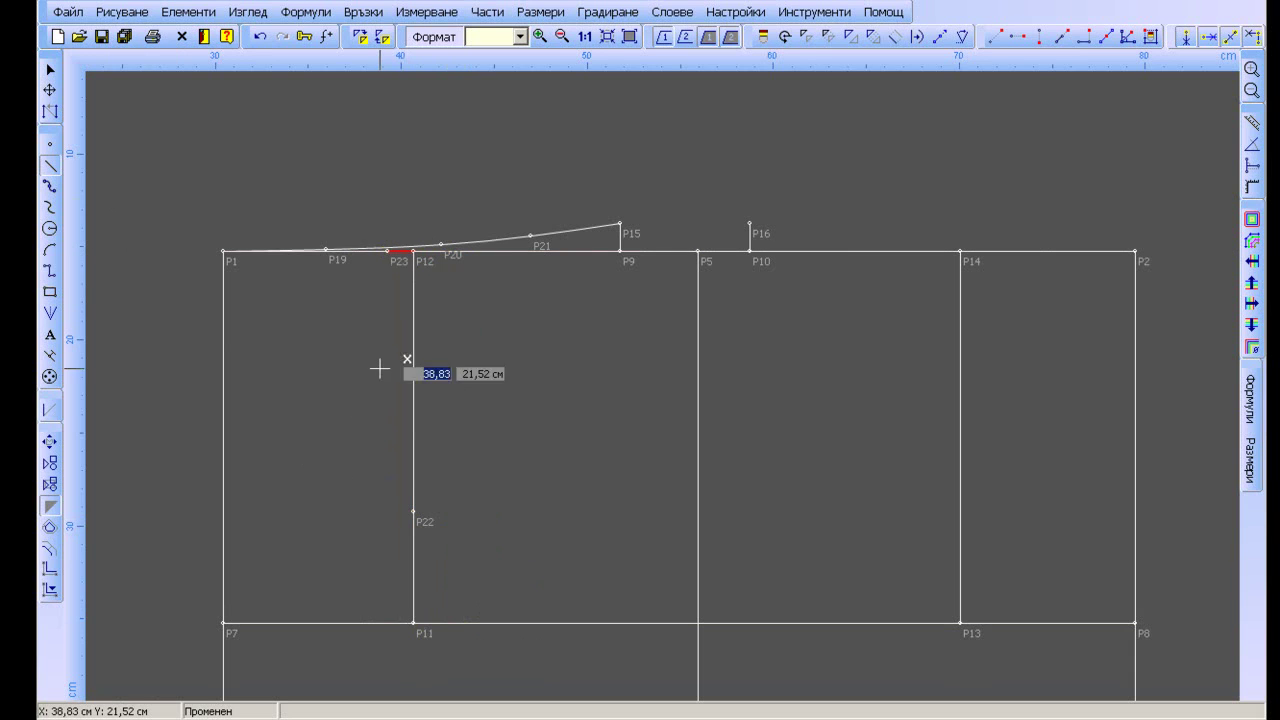
click(413, 250)
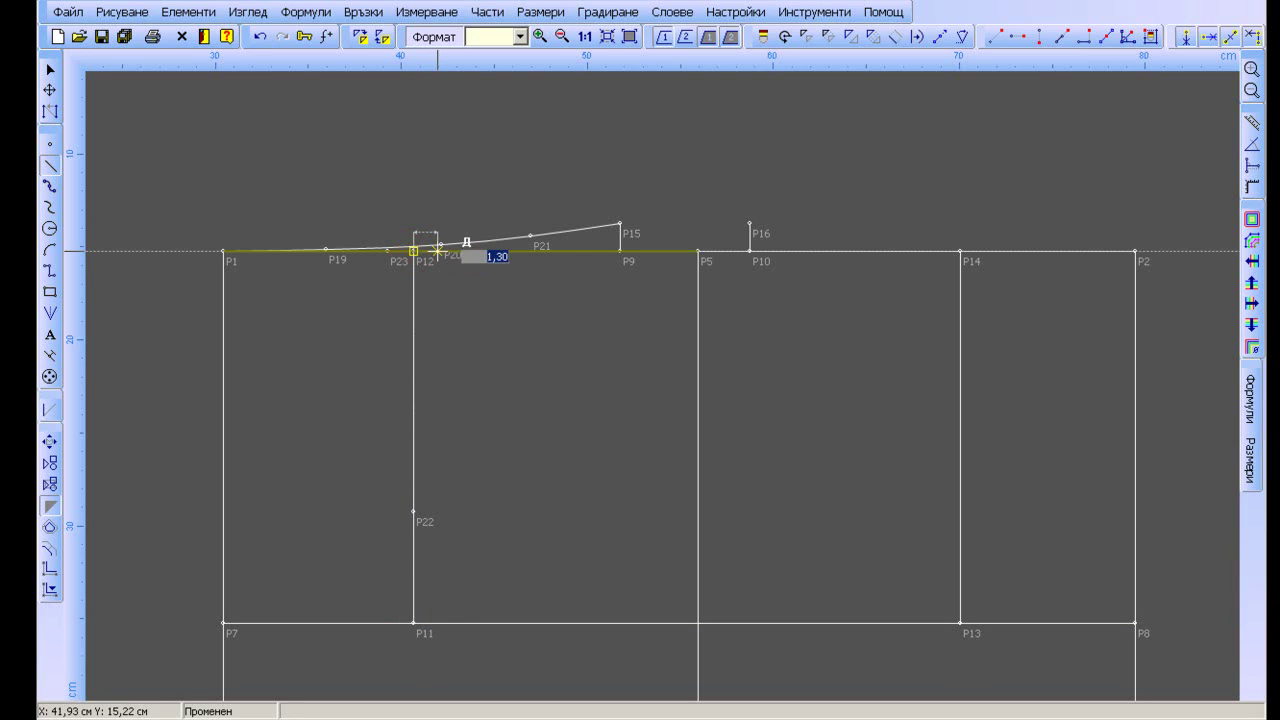
text(1)
click(466, 247)
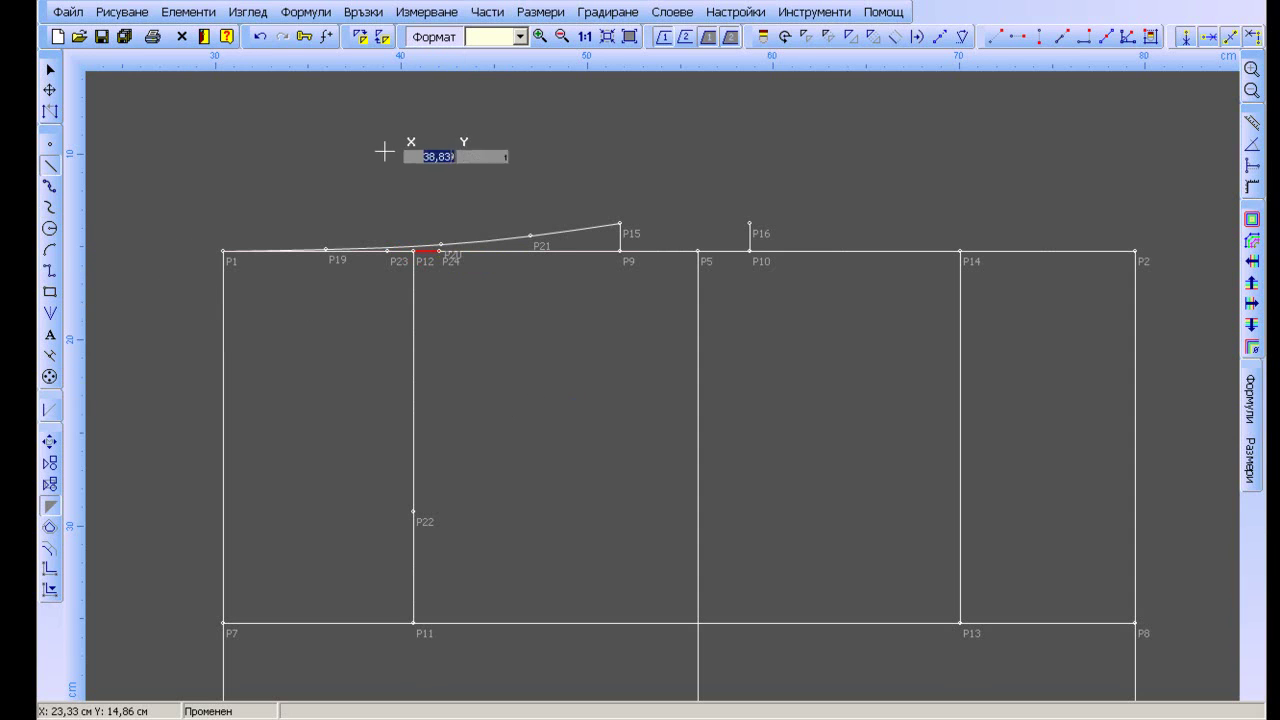
key(Escape)
Draw the first dart leg from P22 to P23 and nudge P23 onto the waist curve
click(412, 512)
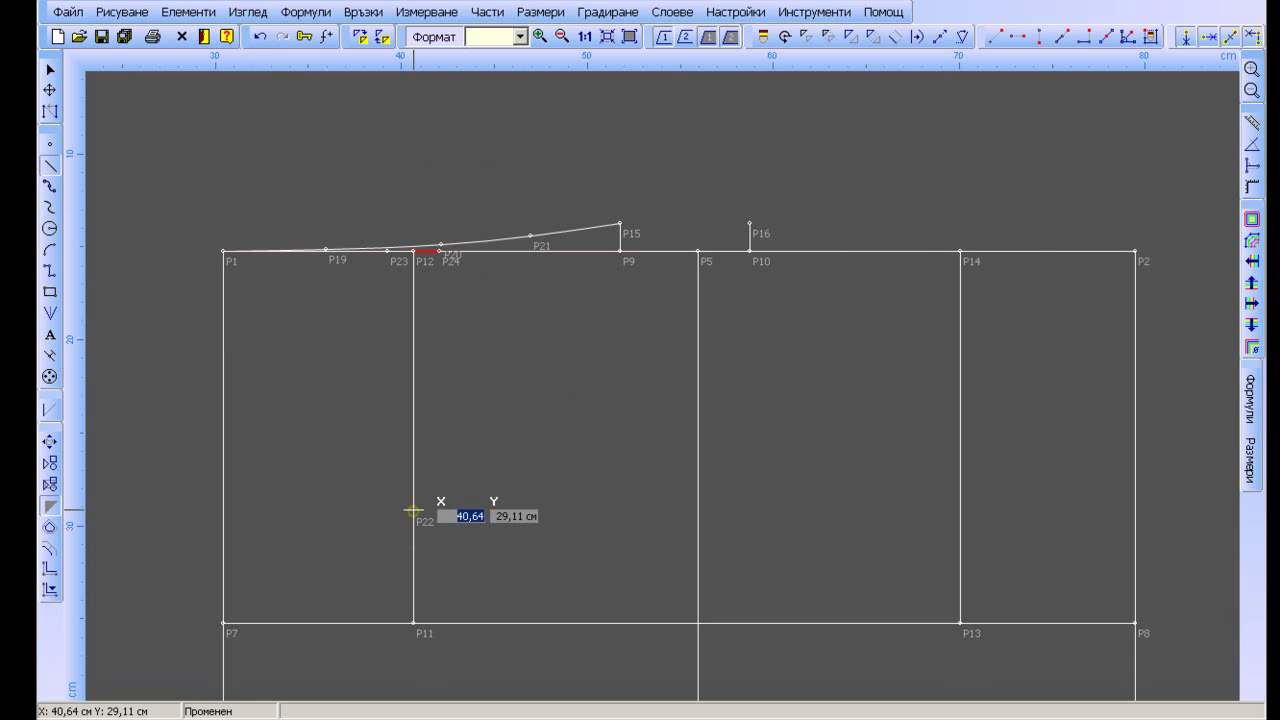
click(412, 511)
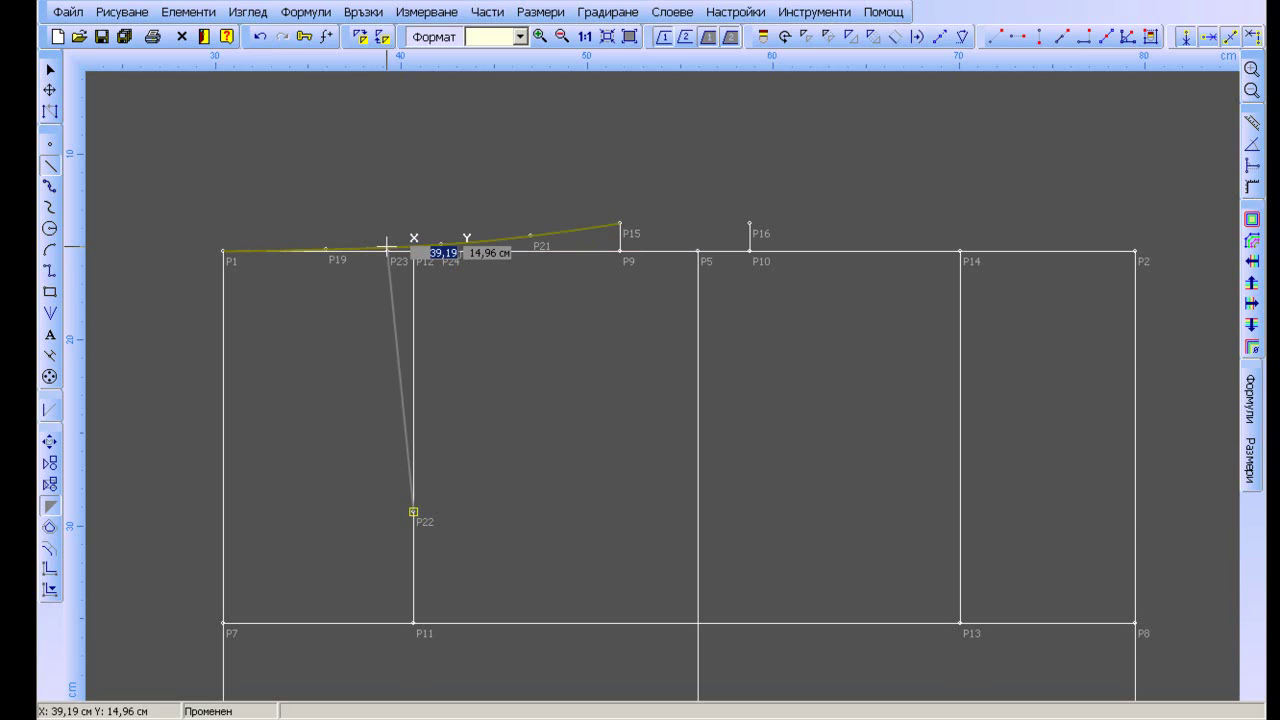
click(386, 246)
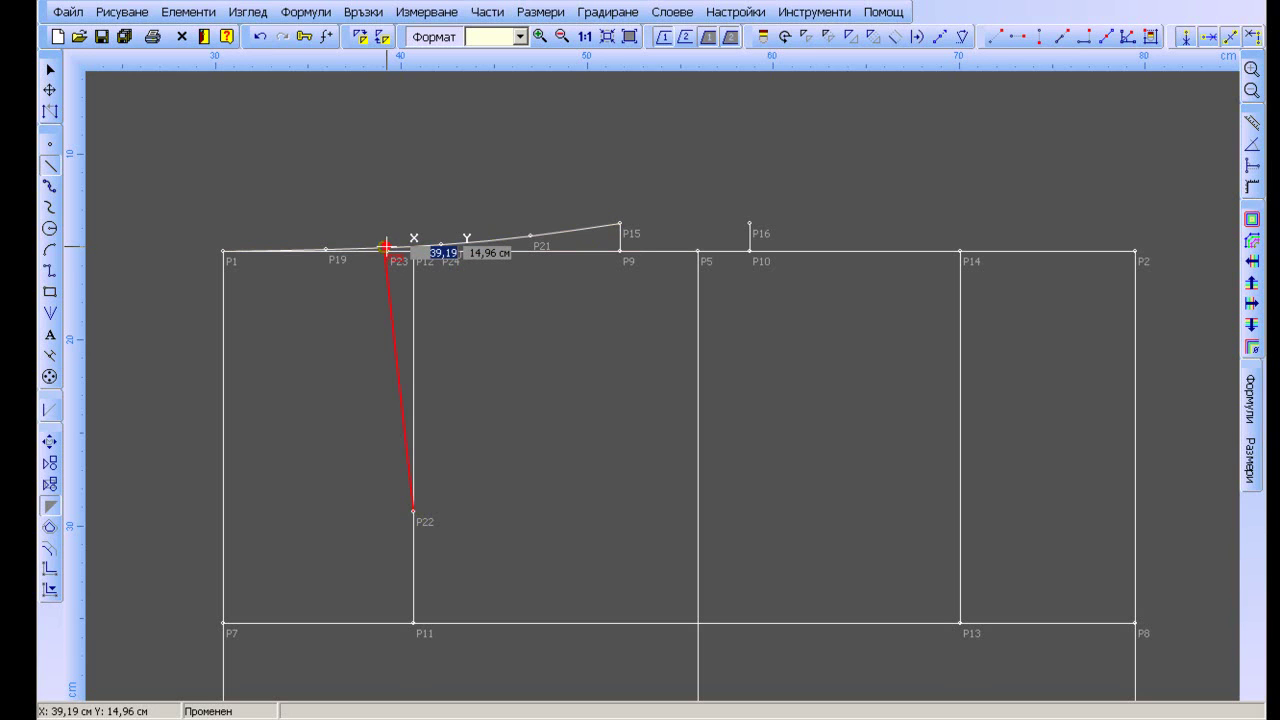
click(1251, 70)
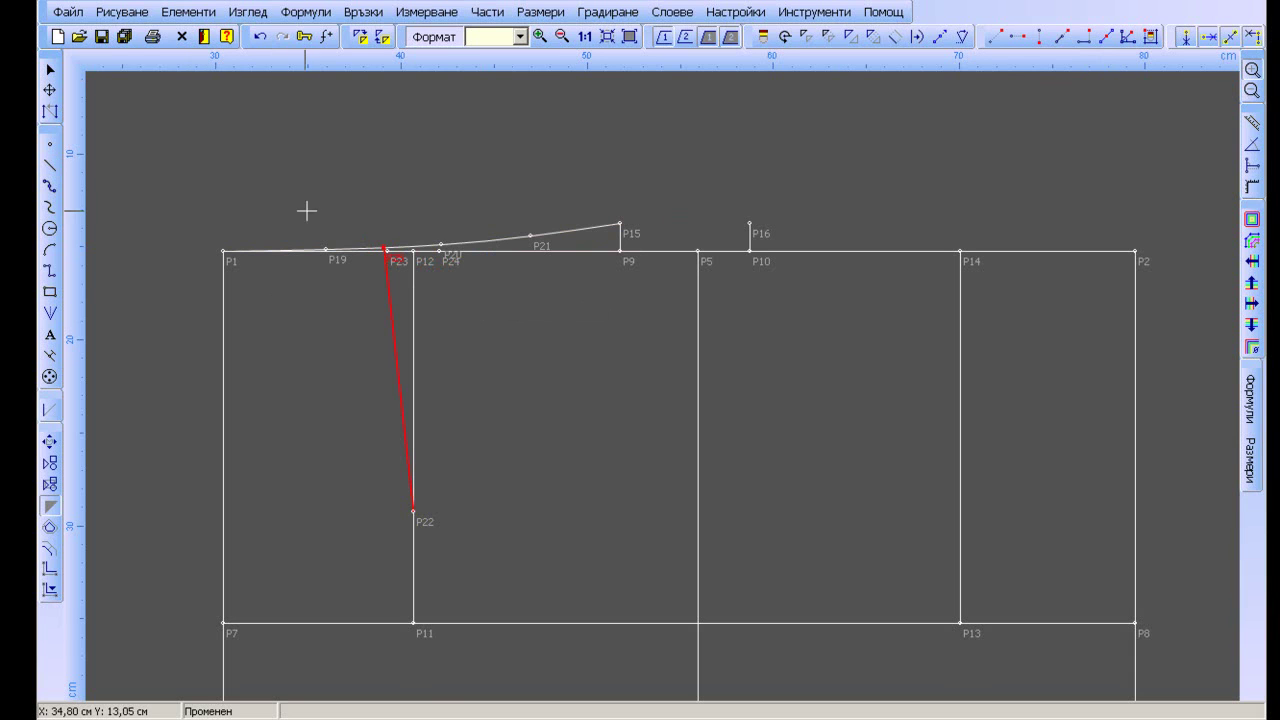
mouse_move(274, 197)
mouse_down()
mouse_move(637, 432)
mouse_move(634, 536)
mouse_up()
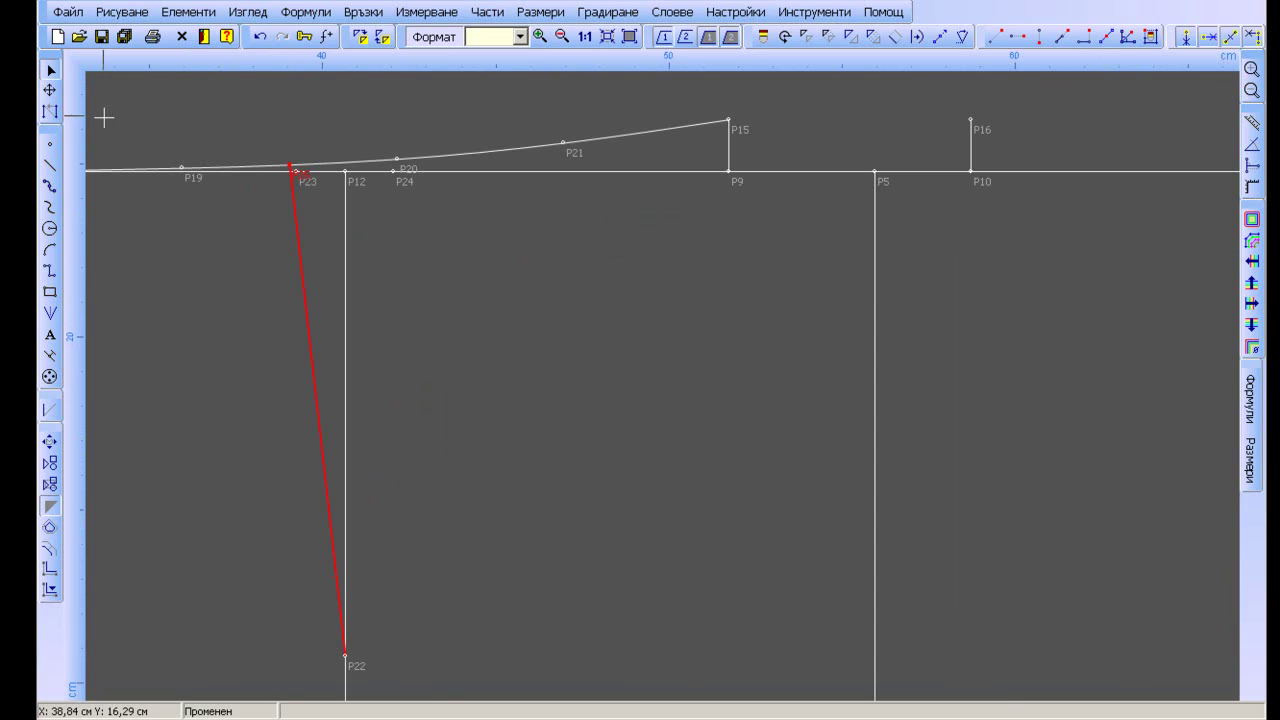
click(240, 129)
drag(291, 172, 298, 172)
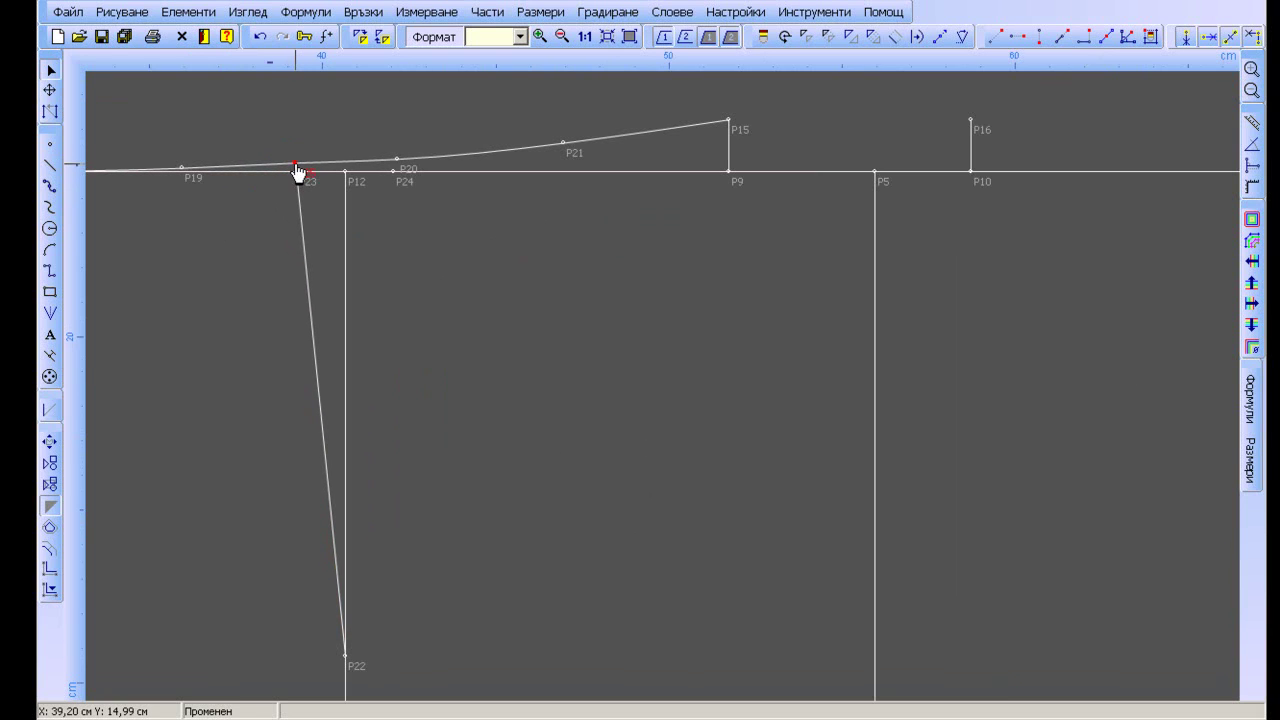
click(306, 186)
drag(297, 172, 297, 174)
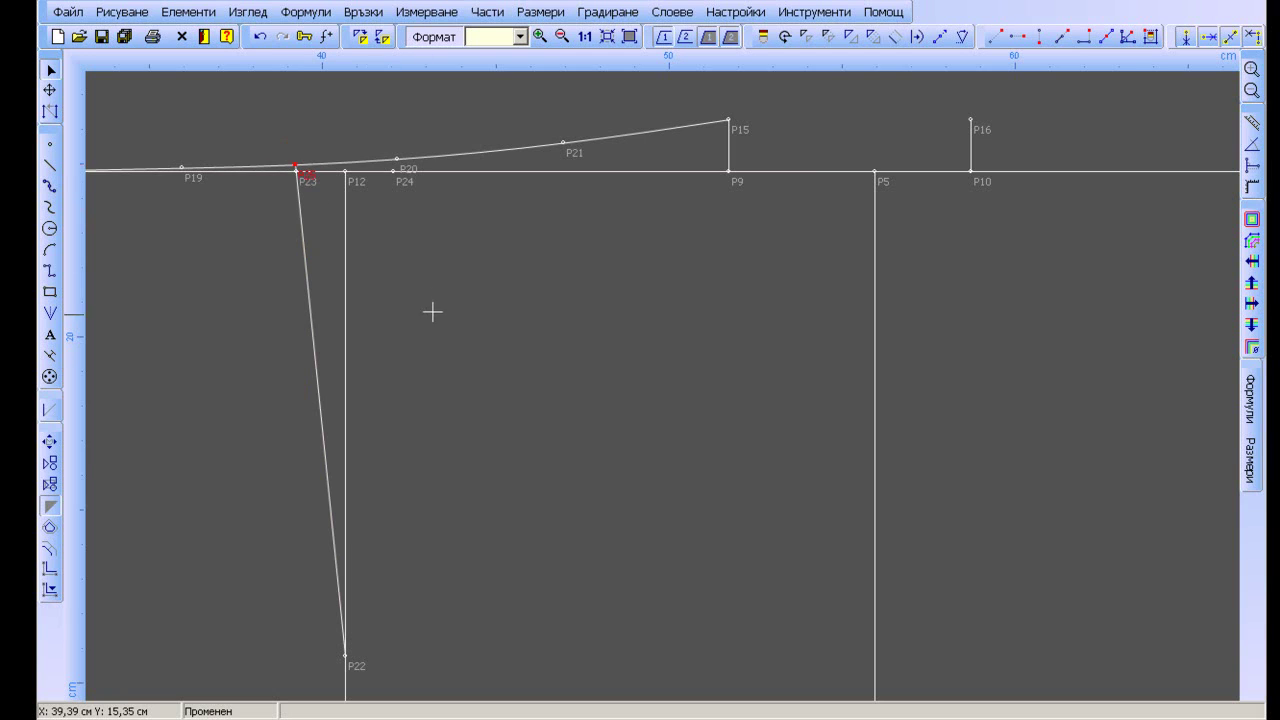
click(303, 174)
Draw the second dart leg from P22 to P20, then fine-tune P20 and P23 on the curve
click(50, 167)
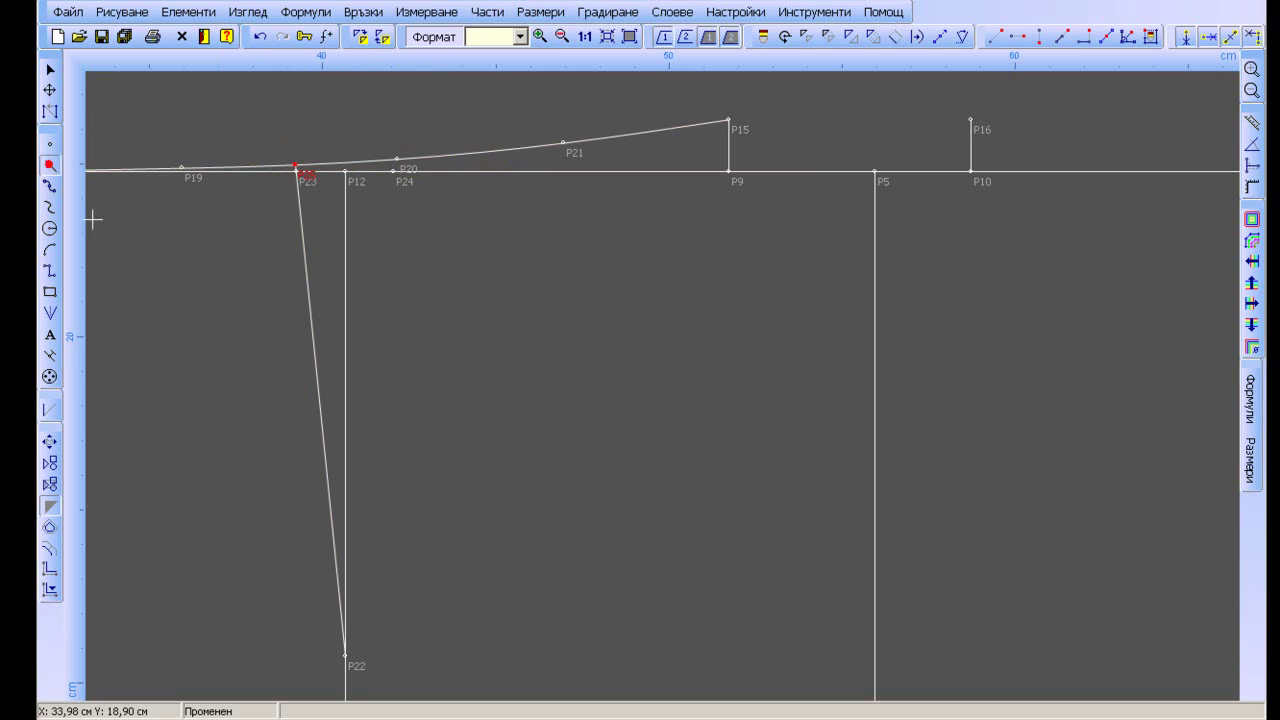
click(344, 656)
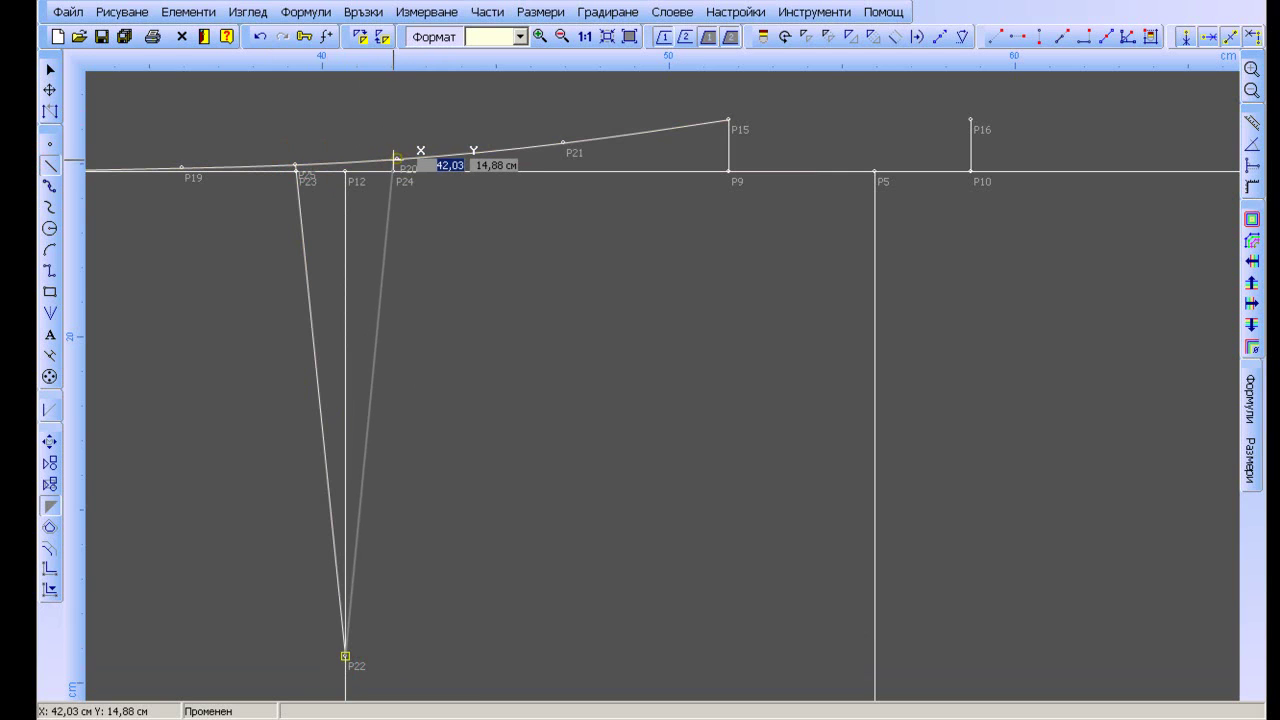
click(397, 158)
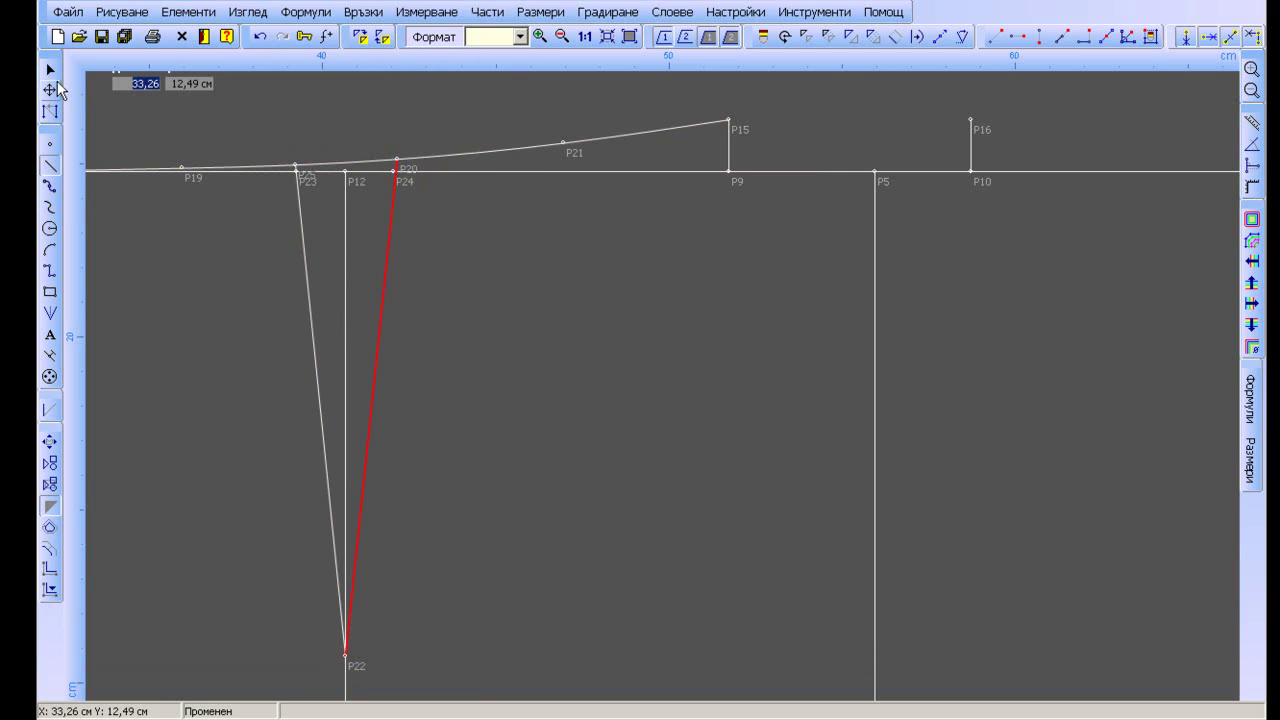
click(49, 70)
mouse_move(357, 106)
mouse_down()
mouse_move(408, 129)
mouse_move(399, 178)
mouse_up()
click(397, 158)
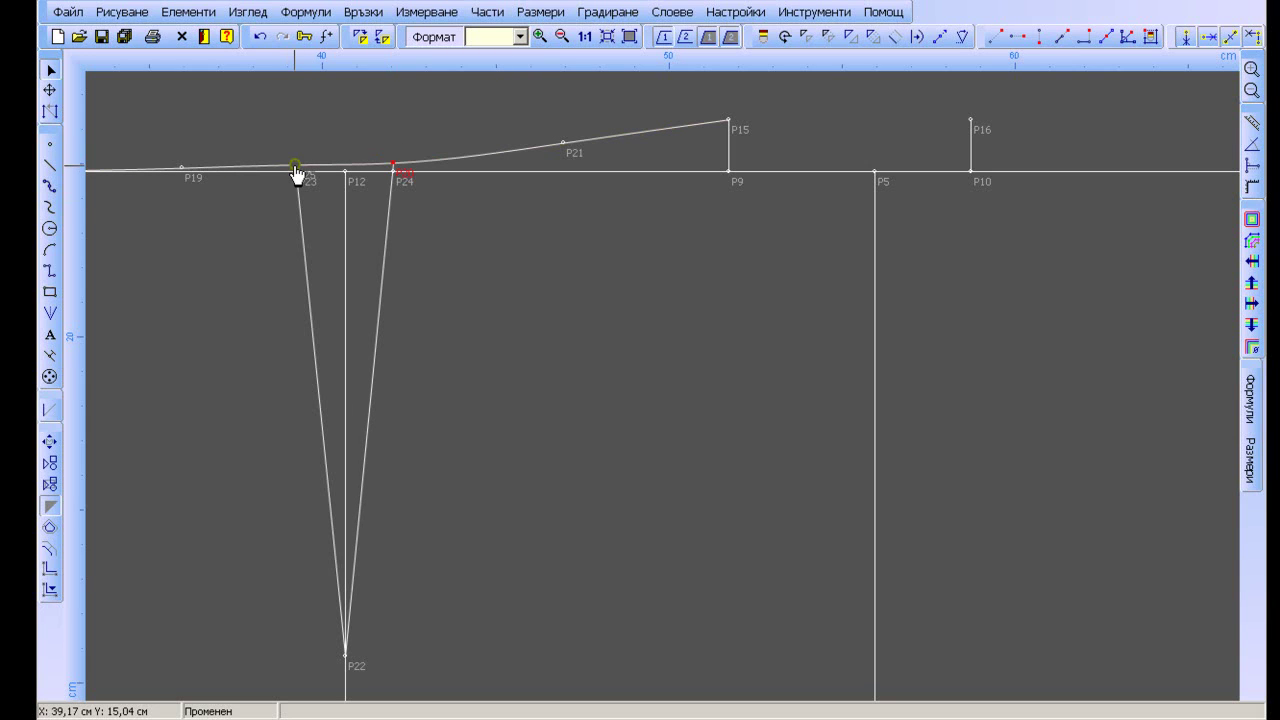
drag(297, 175, 298, 177)
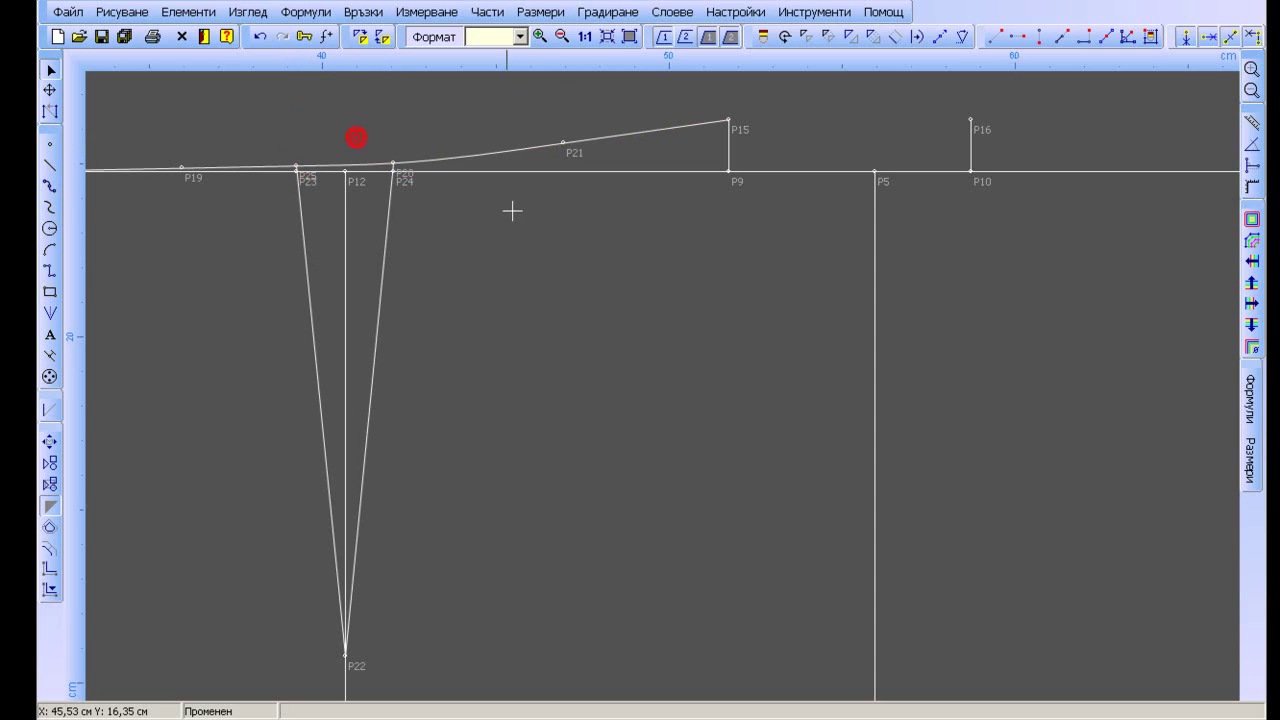
Lower a waist curve point slightly, set the drawing scale to 1:3, and show the whole block
drag(567, 153, 569, 157)
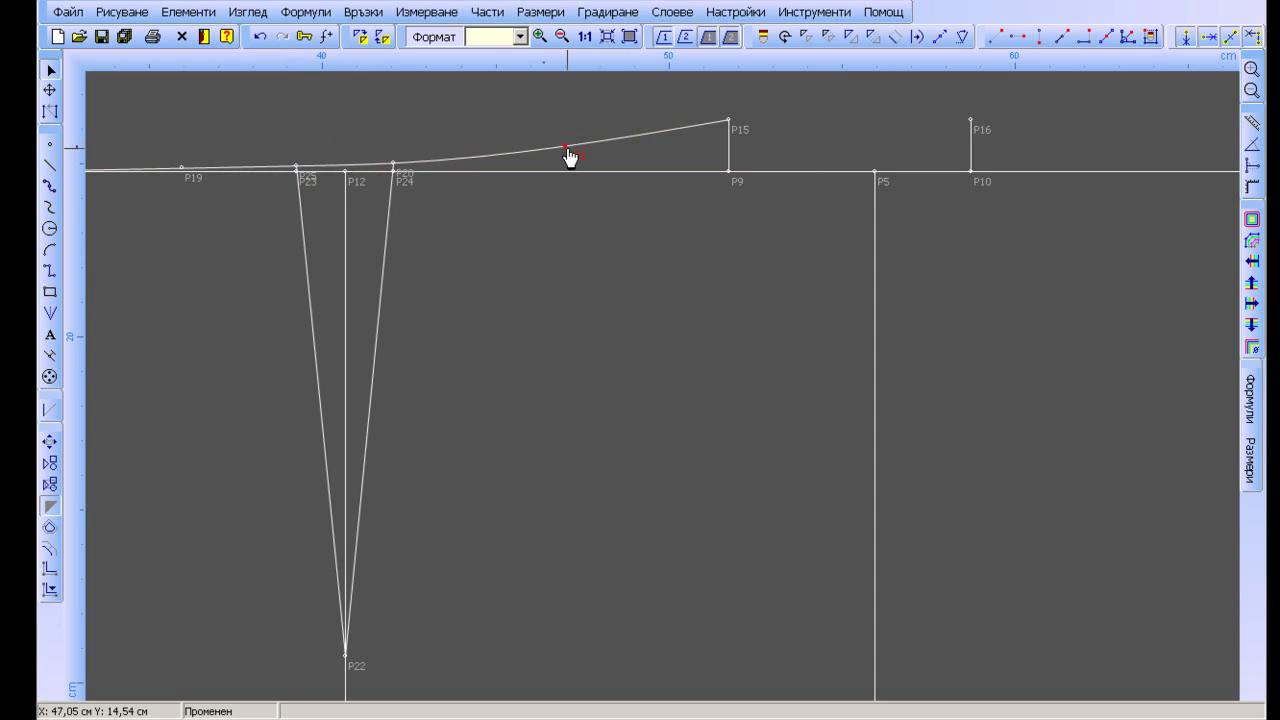
drag(401, 94, 475, 119)
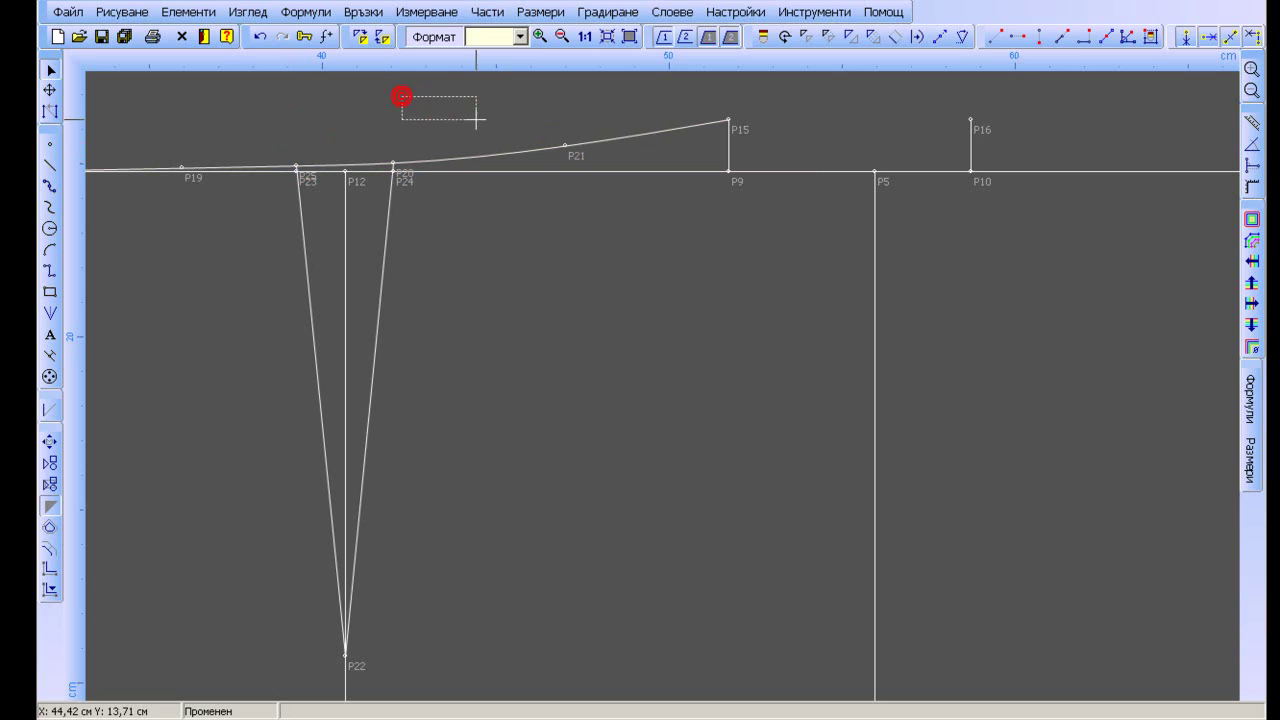
click(519, 37)
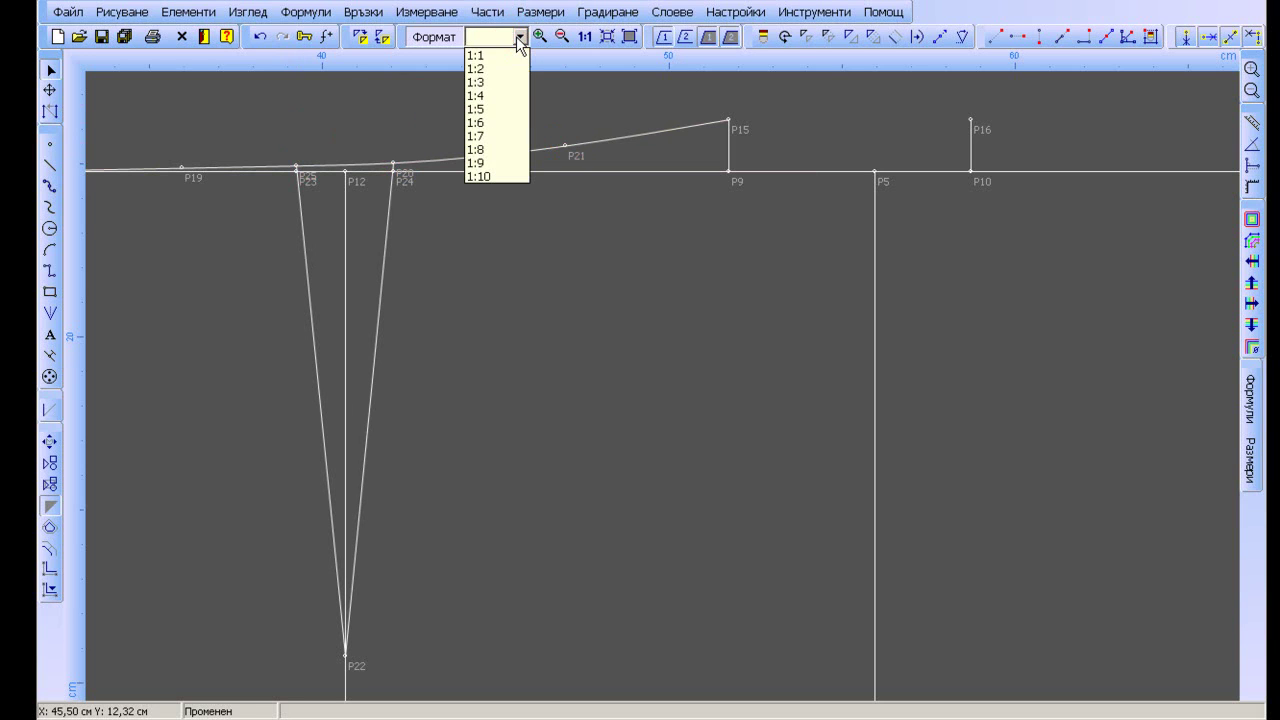
click(502, 84)
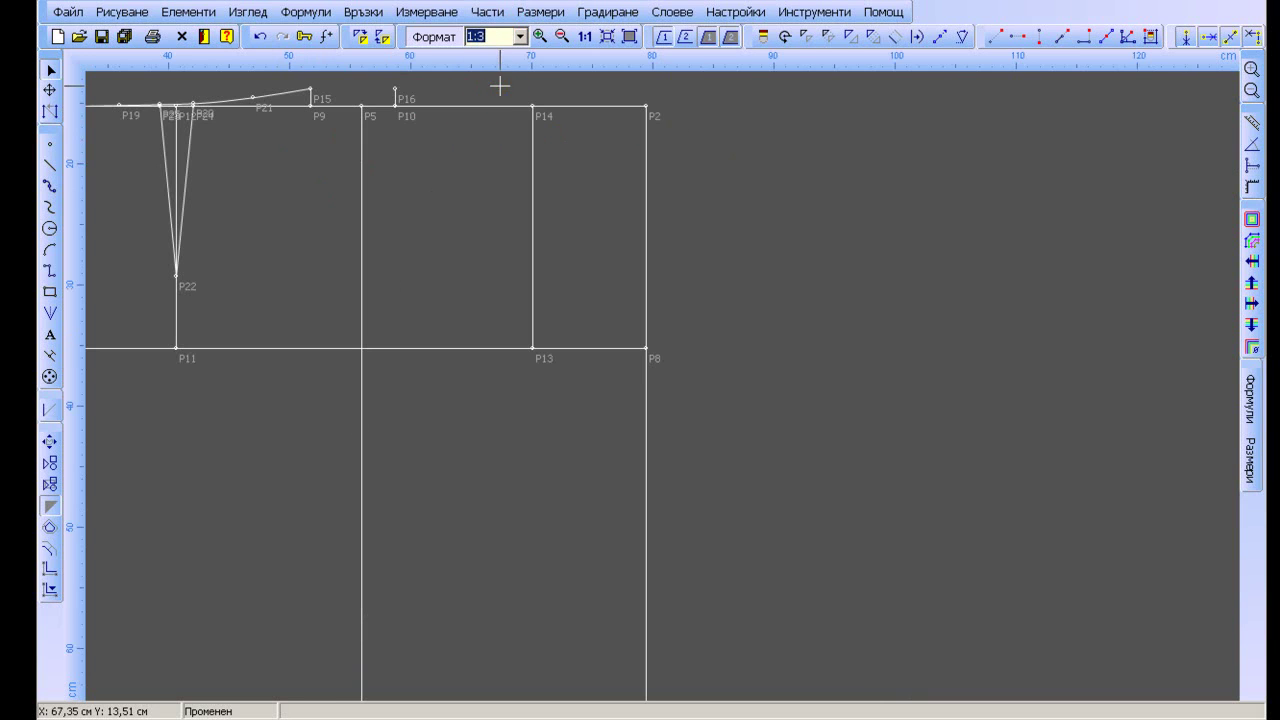
click(628, 37)
drag(443, 243, 674, 270)
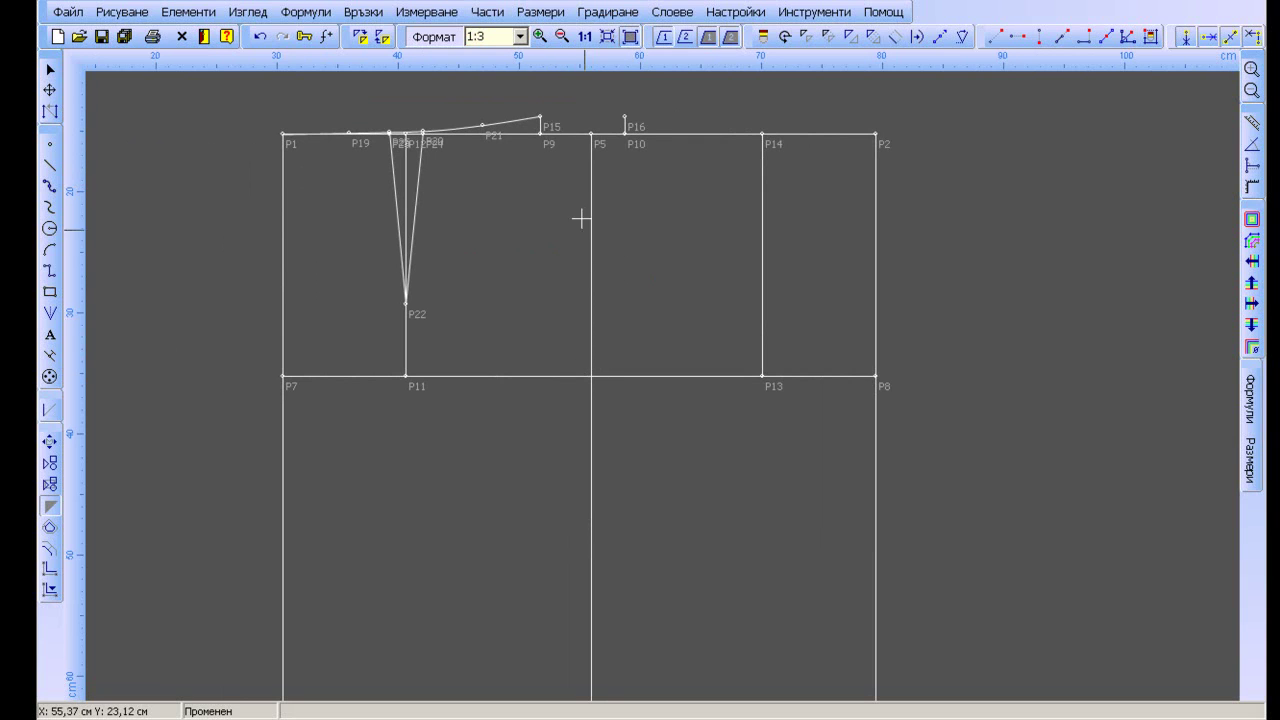
Draw a curve from P15 through two intermediate points to the lower line at P5's vertical
click(48, 190)
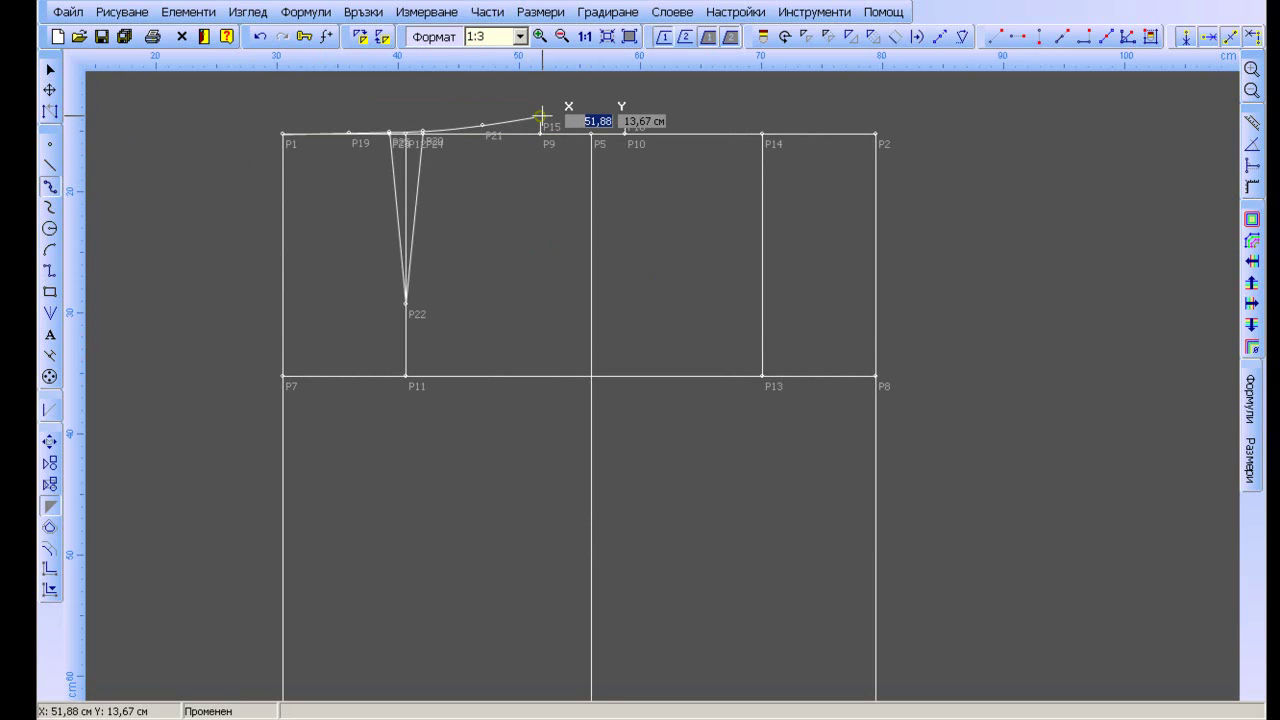
click(541, 116)
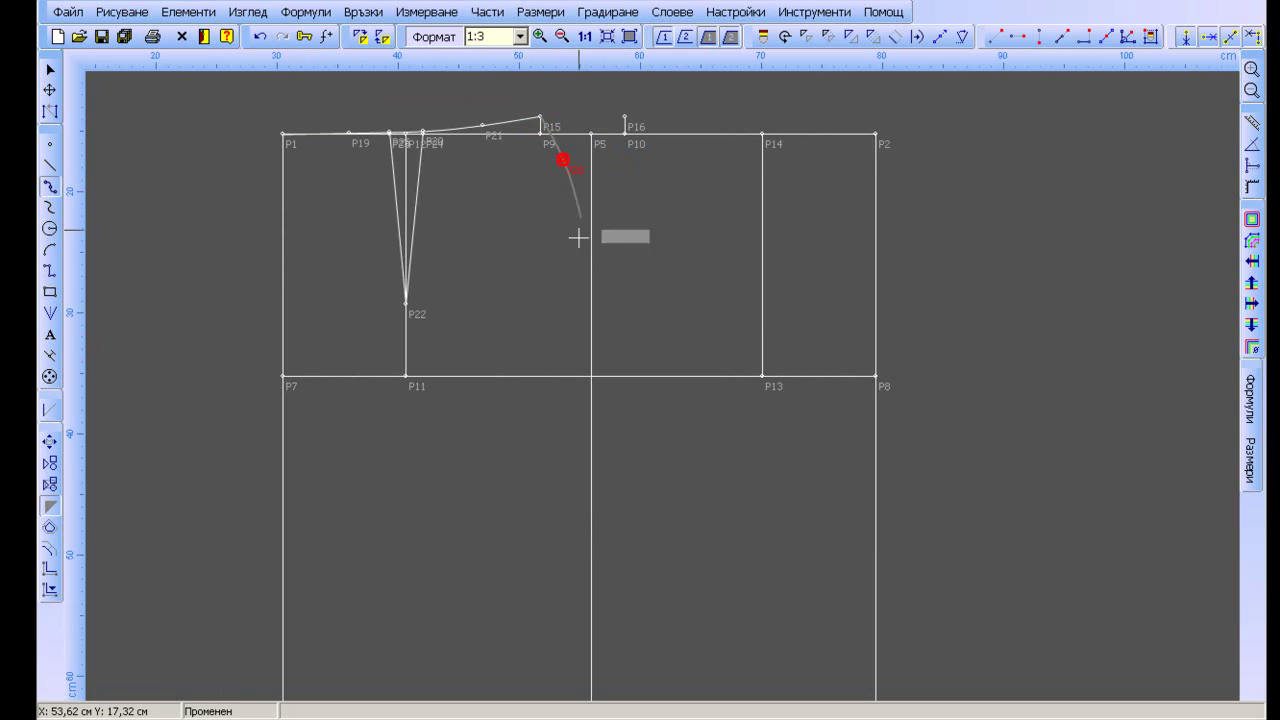
click(575, 270)
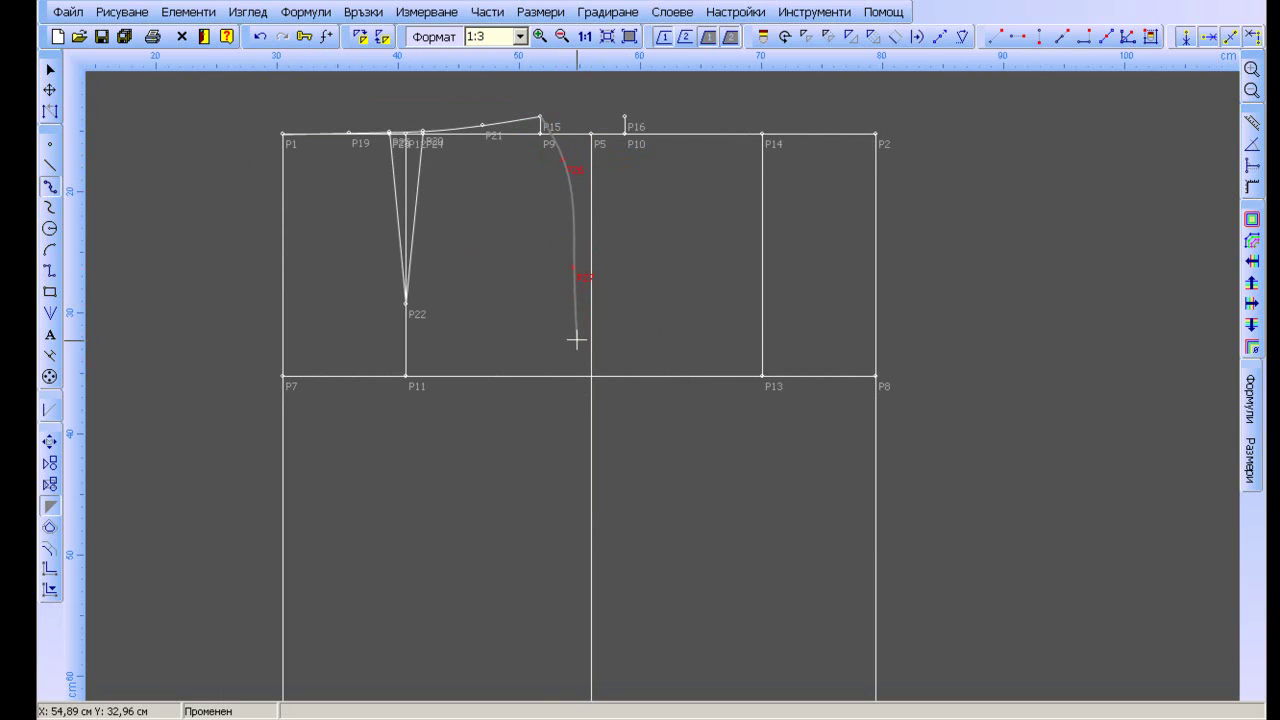
click(579, 332)
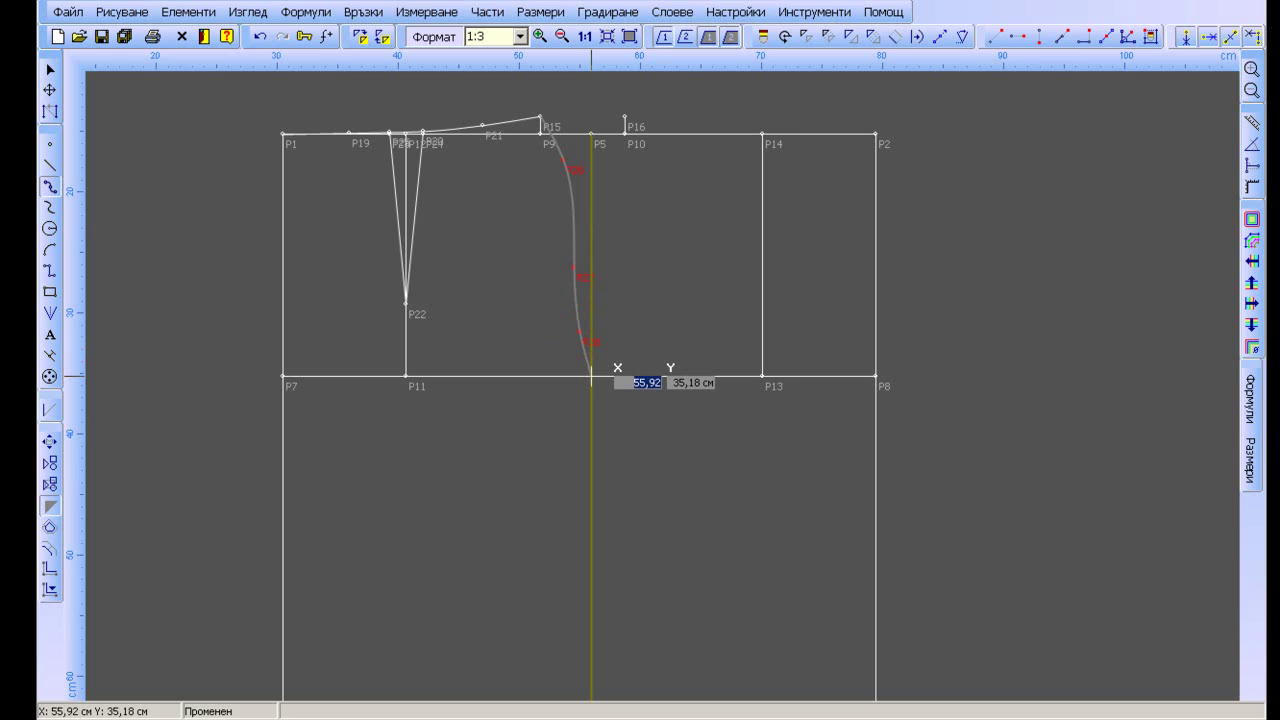
click(591, 376)
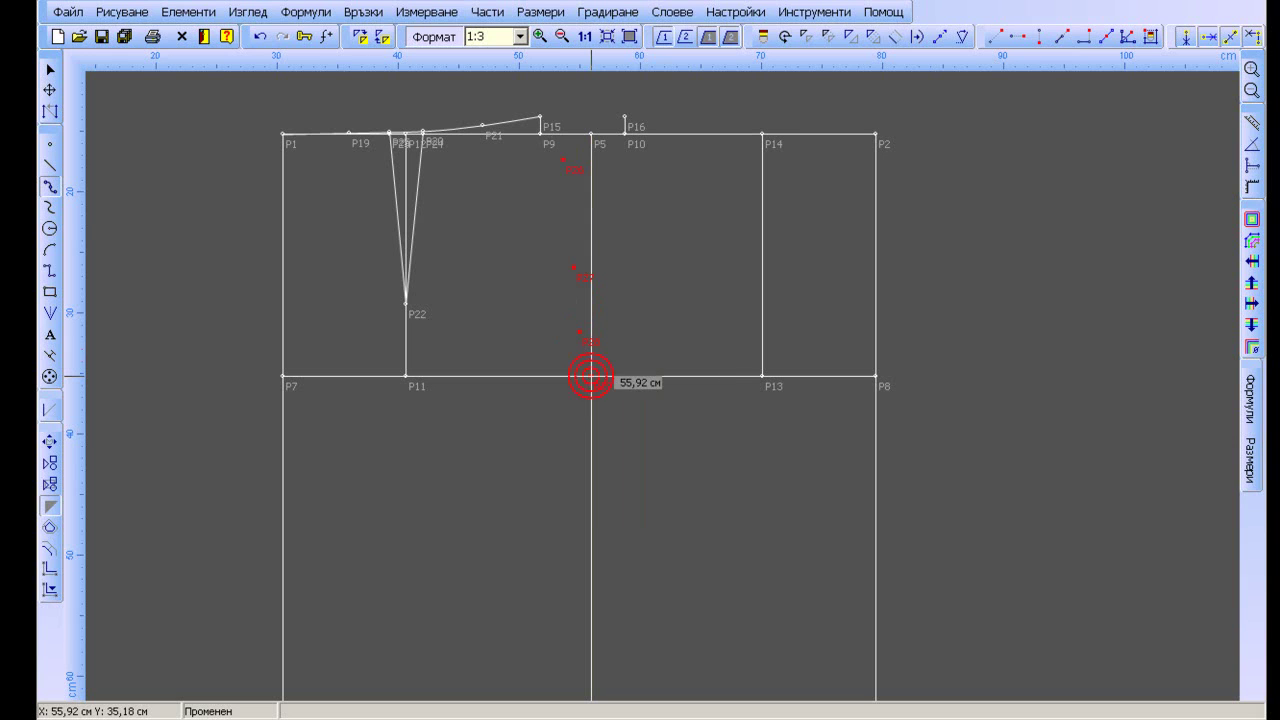
key(Return)
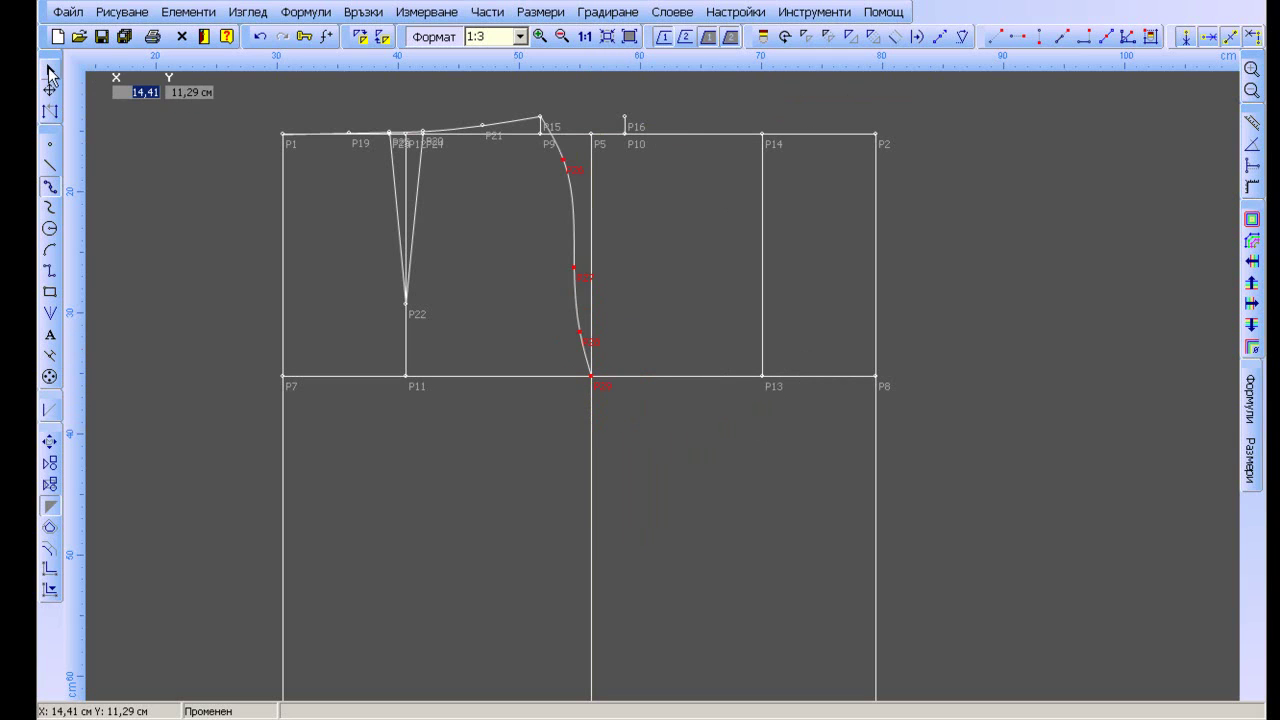
Drag curve points P26, P27 and P28 so the P15–P29 side seam bows smoothly outward
click(50, 72)
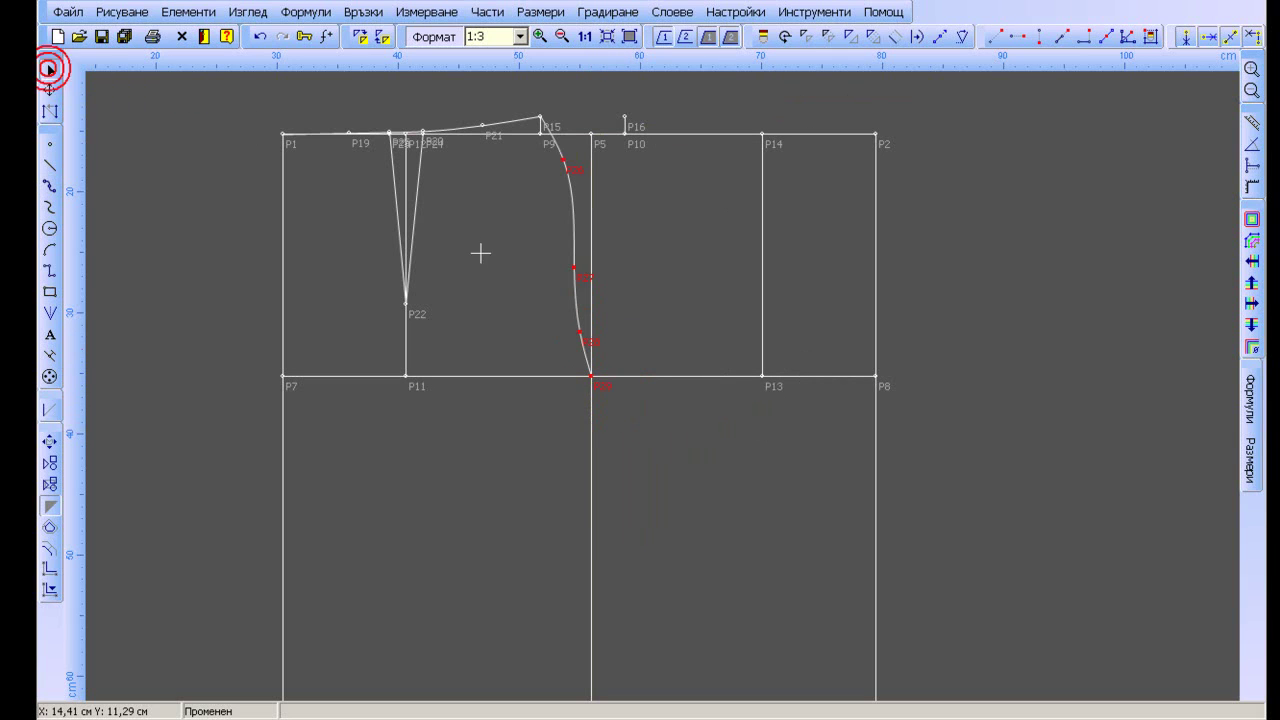
click(535, 304)
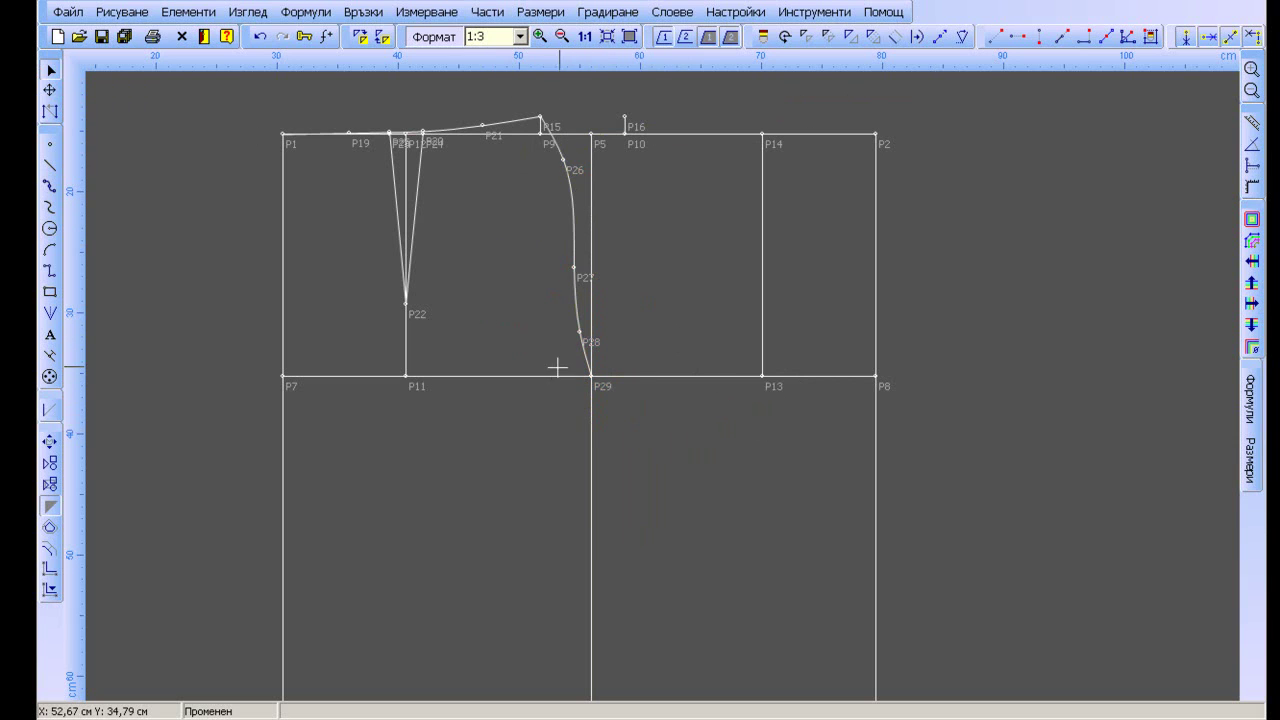
click(580, 334)
drag(583, 343, 590, 341)
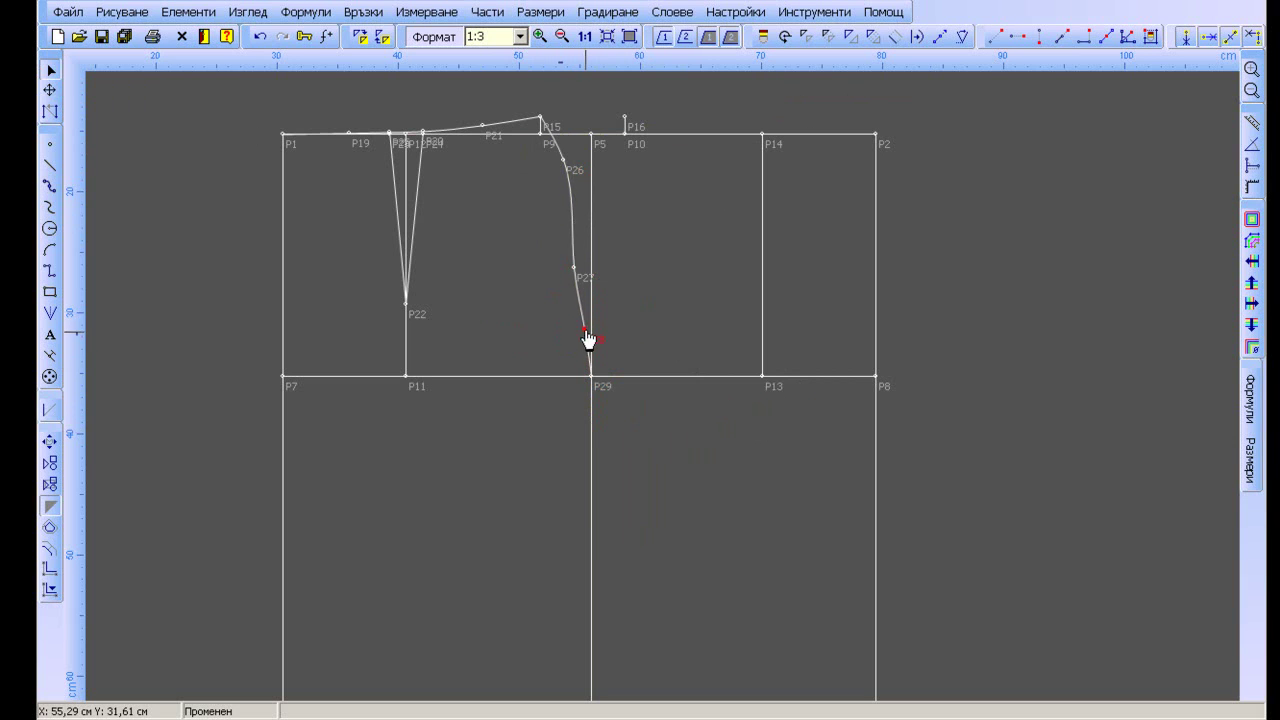
click(573, 268)
drag(576, 276, 586, 276)
click(587, 338)
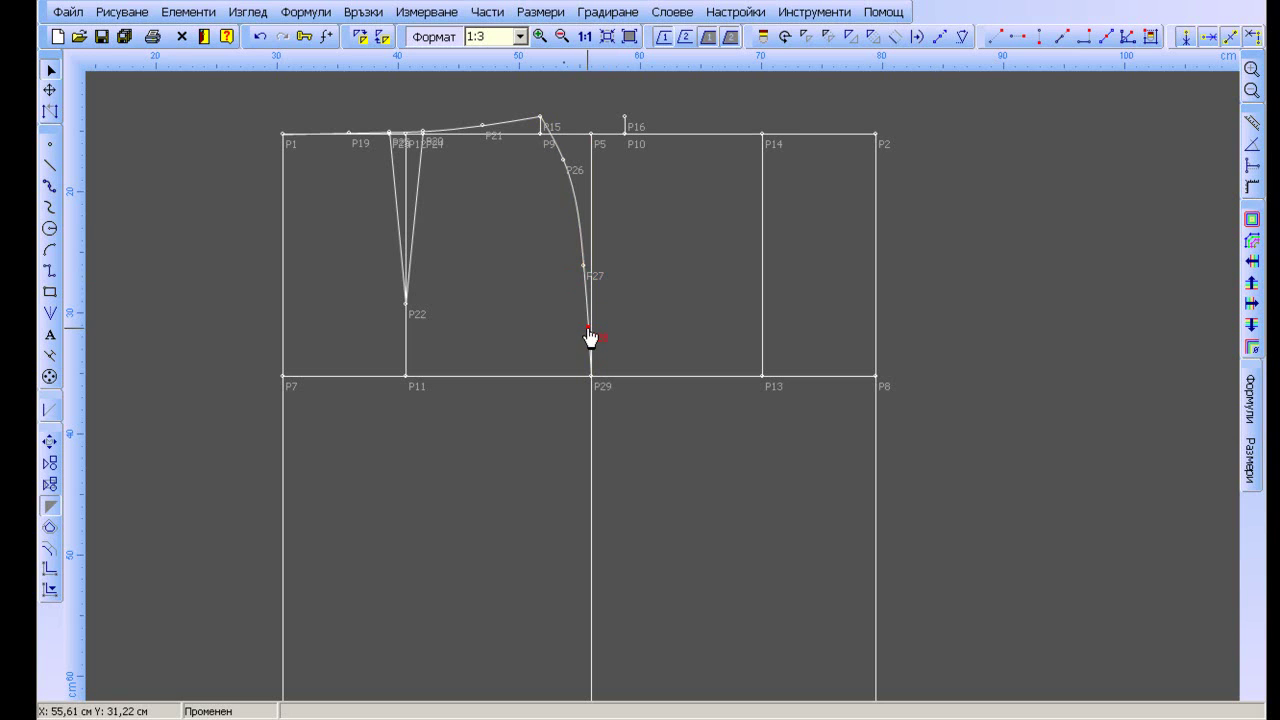
drag(587, 270, 584, 240)
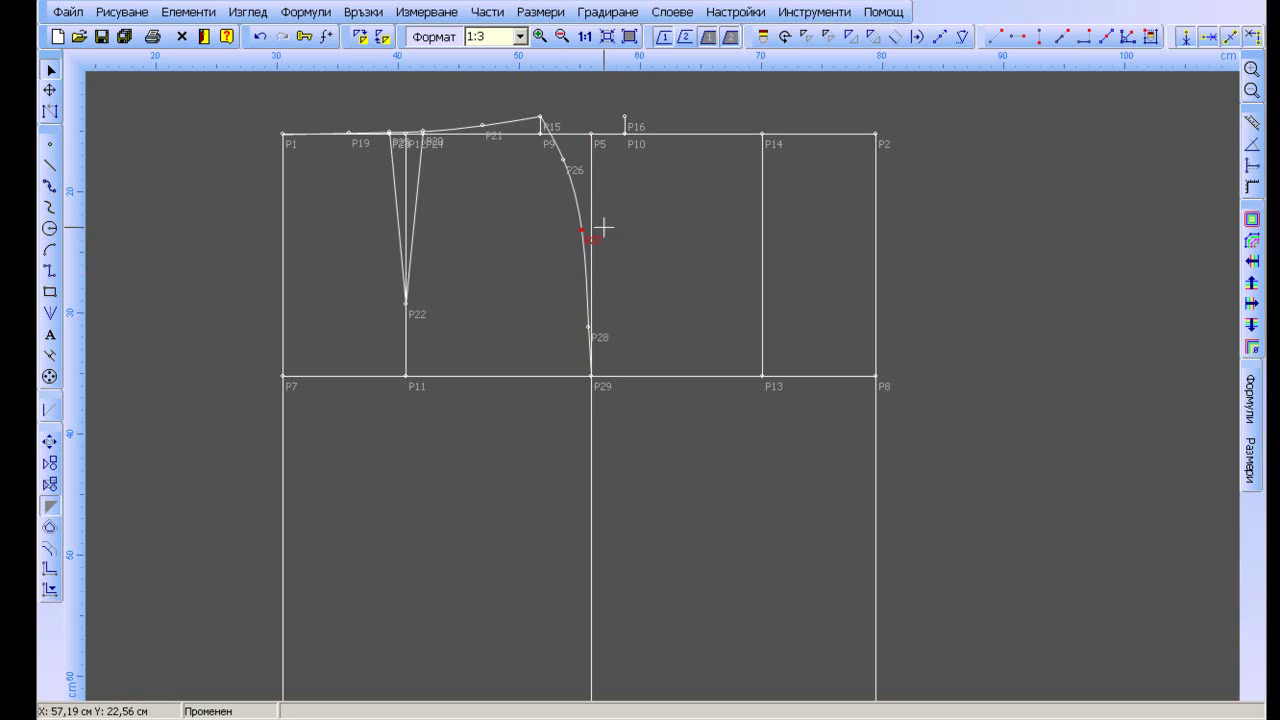
drag(563, 161, 561, 161)
drag(582, 235, 580, 236)
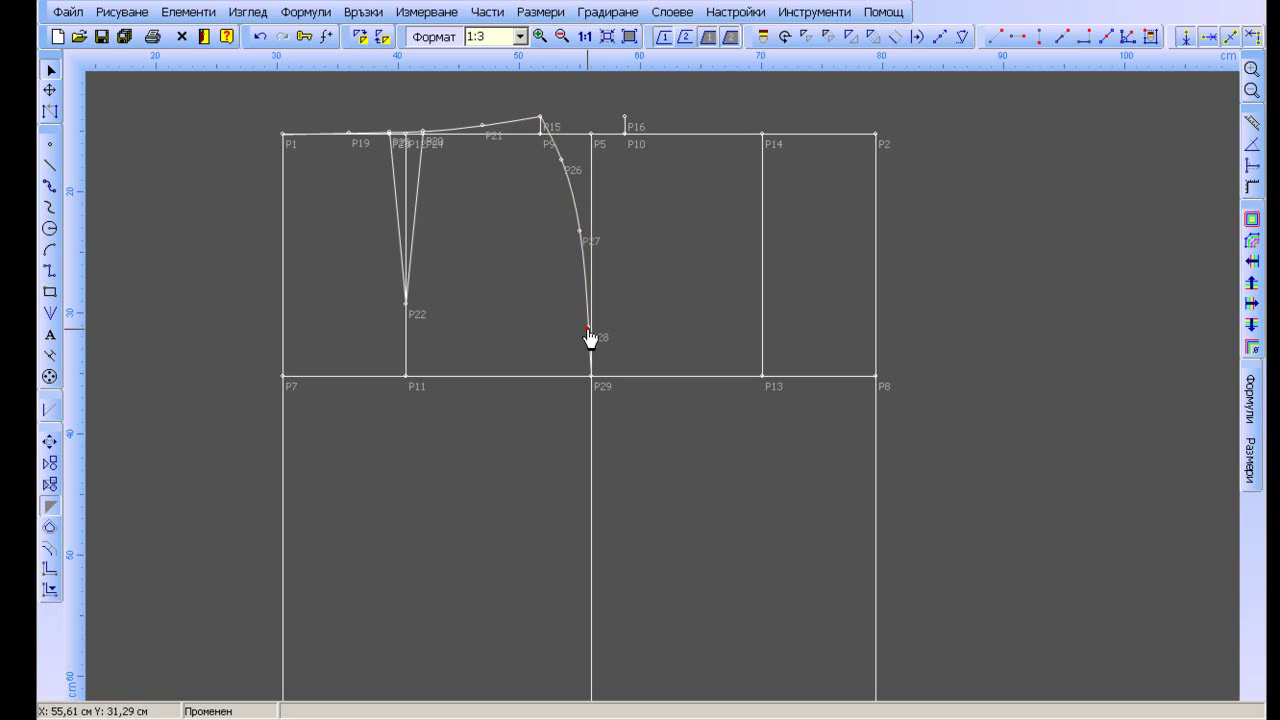
drag(590, 338, 590, 335)
drag(583, 242, 577, 207)
Add point P30 on the side seam curve between P27 and P28, then nudge P27
click(49, 150)
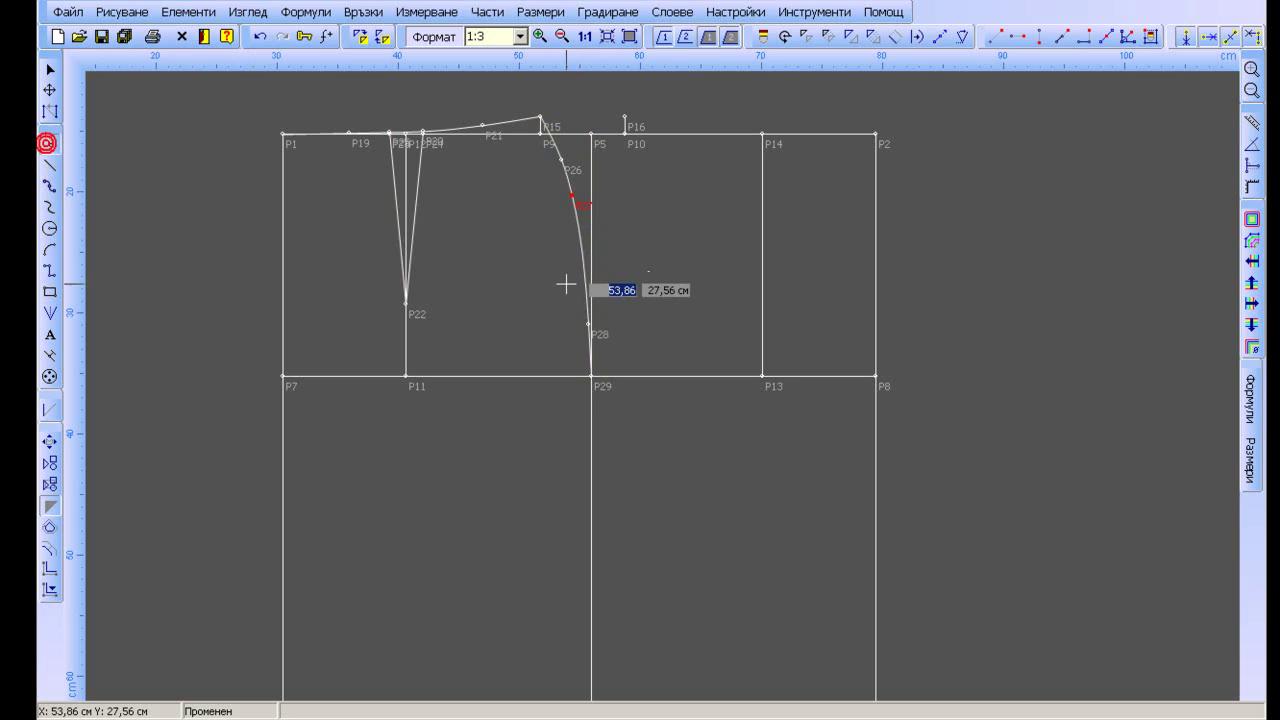
click(582, 259)
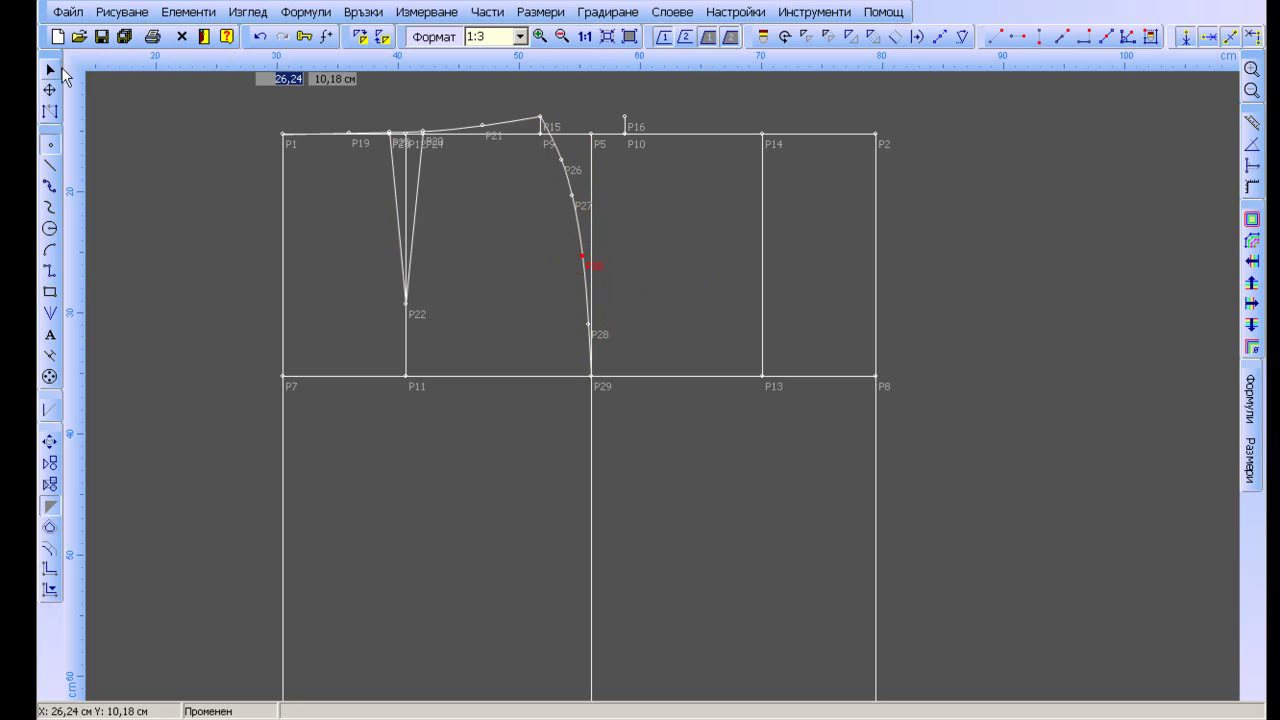
click(52, 71)
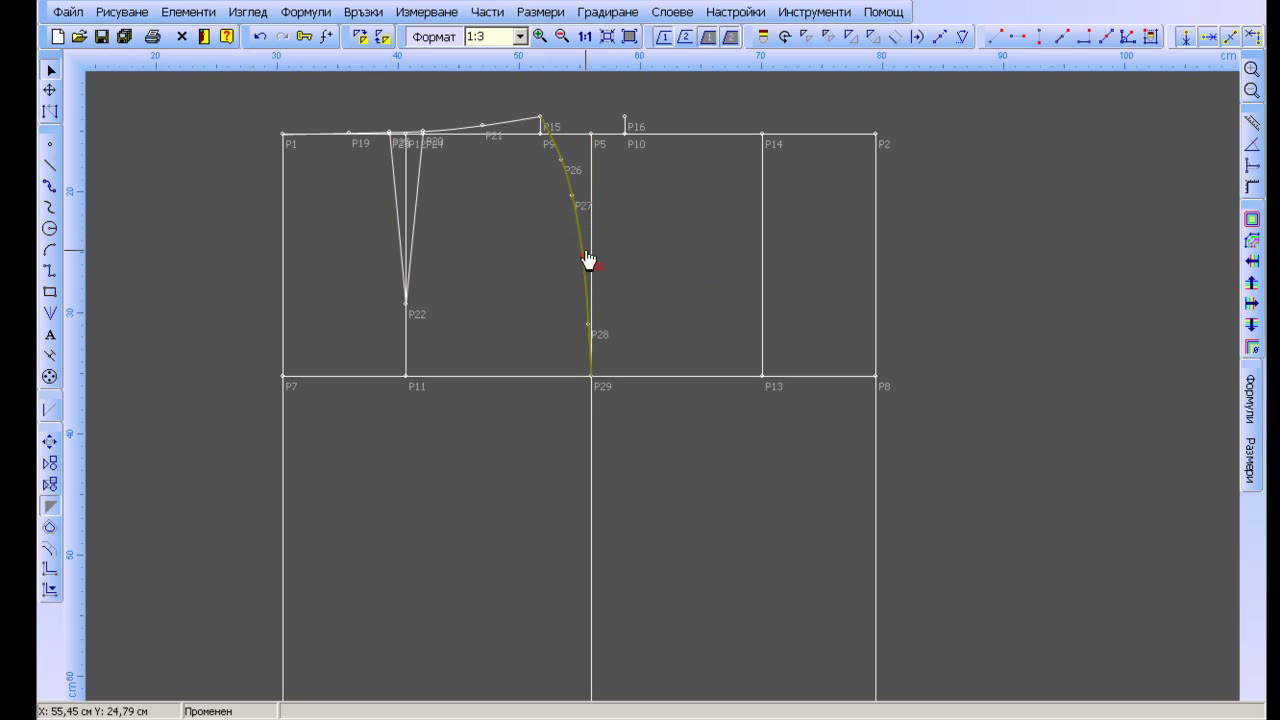
click(560, 162)
key(Delete)
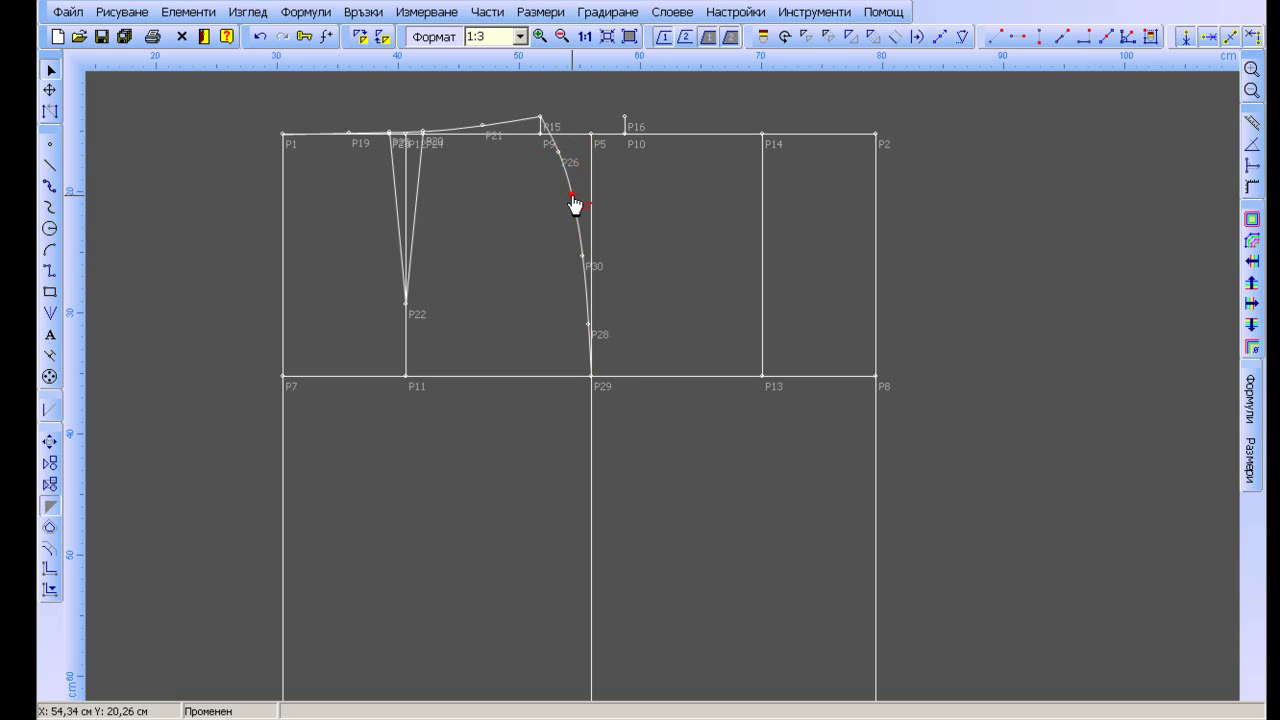
drag(572, 204, 574, 203)
Set the drawing scale to 1:5 and draw a straight line from P29 to P17 on the hem
click(562, 289)
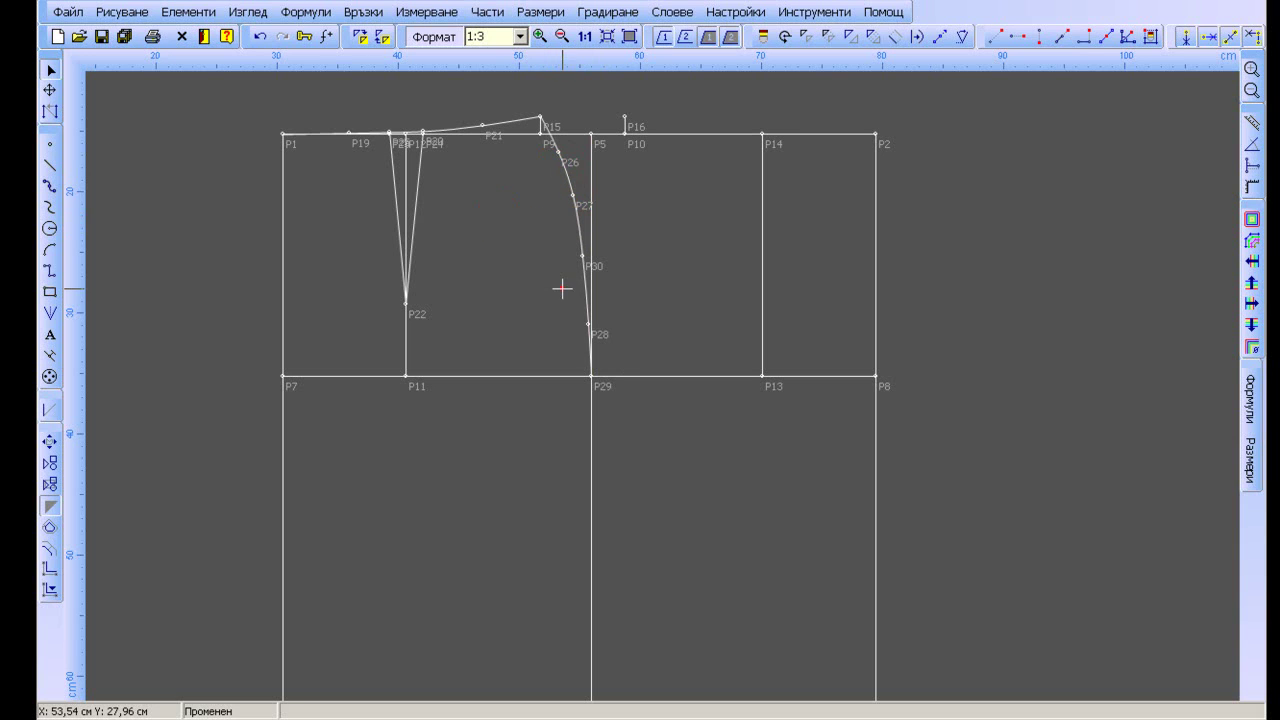
click(520, 37)
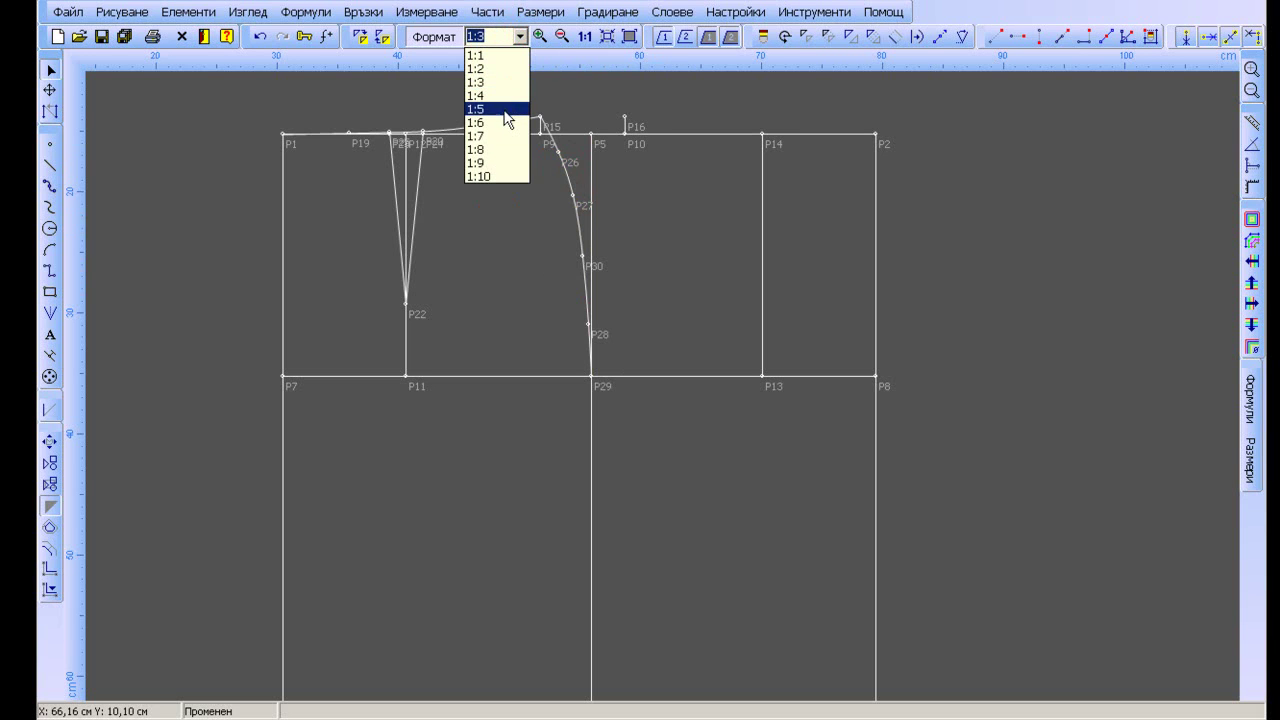
click(505, 110)
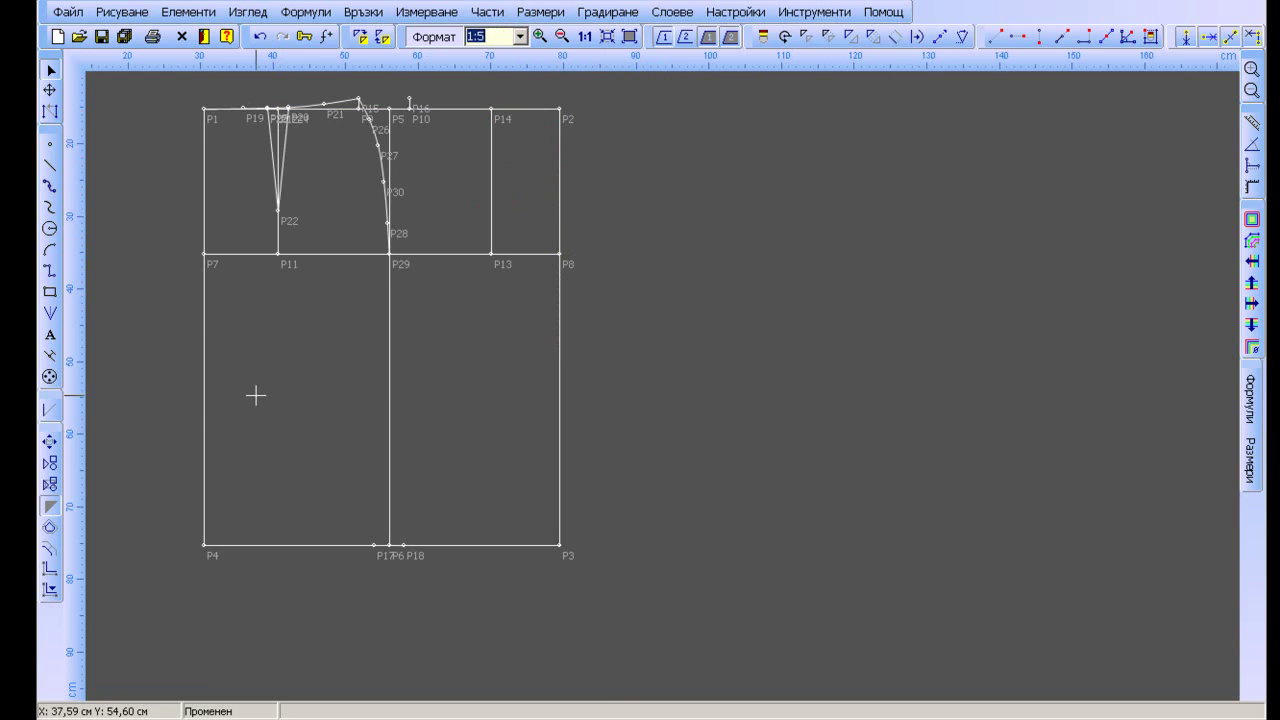
click(49, 168)
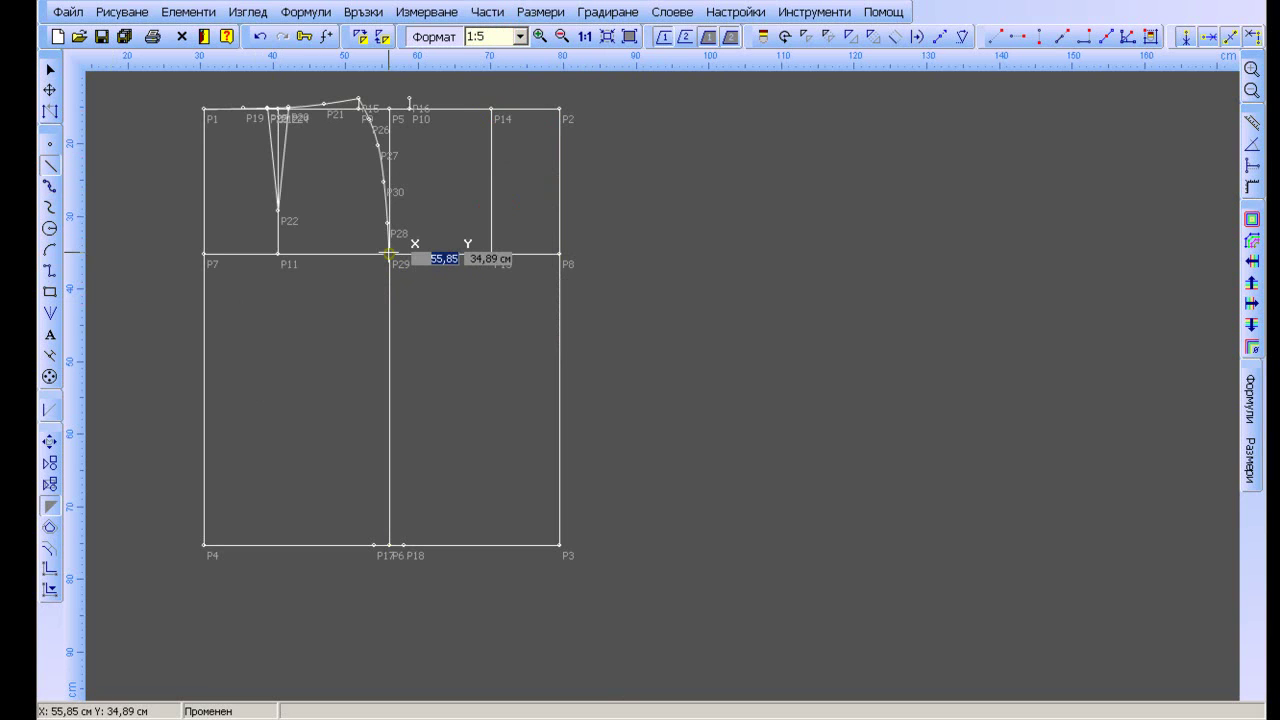
click(388, 254)
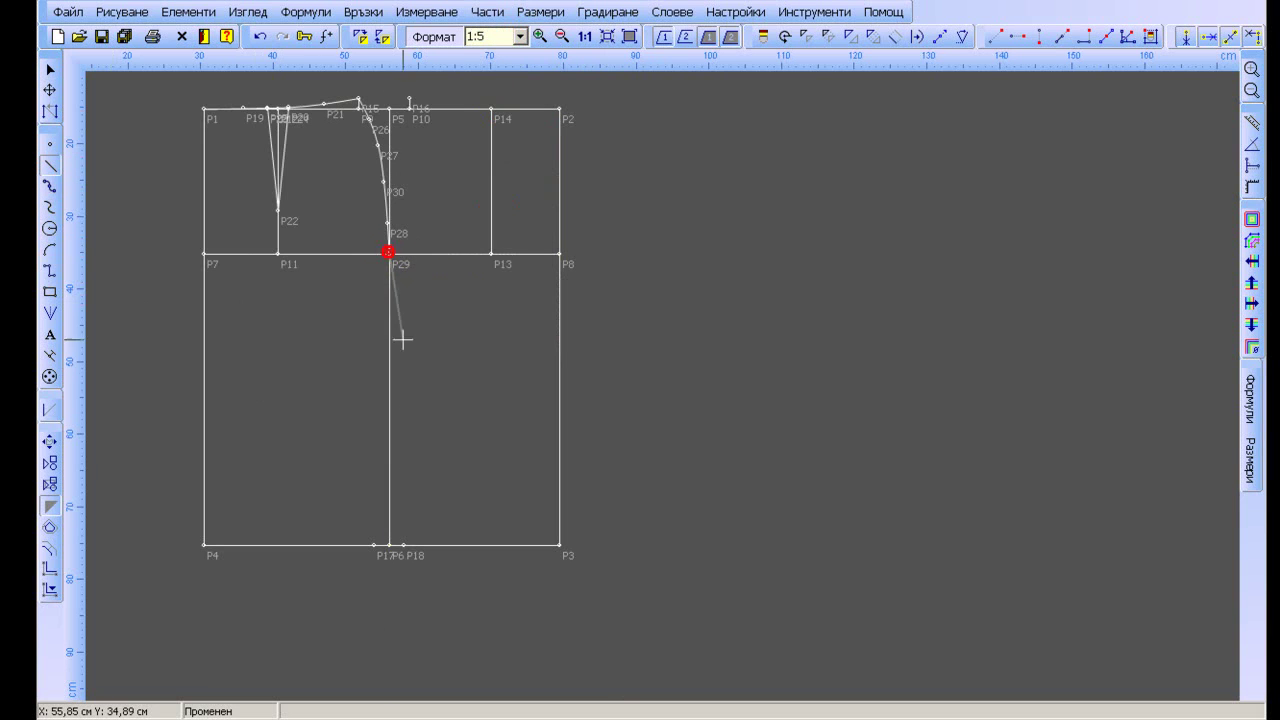
click(373, 545)
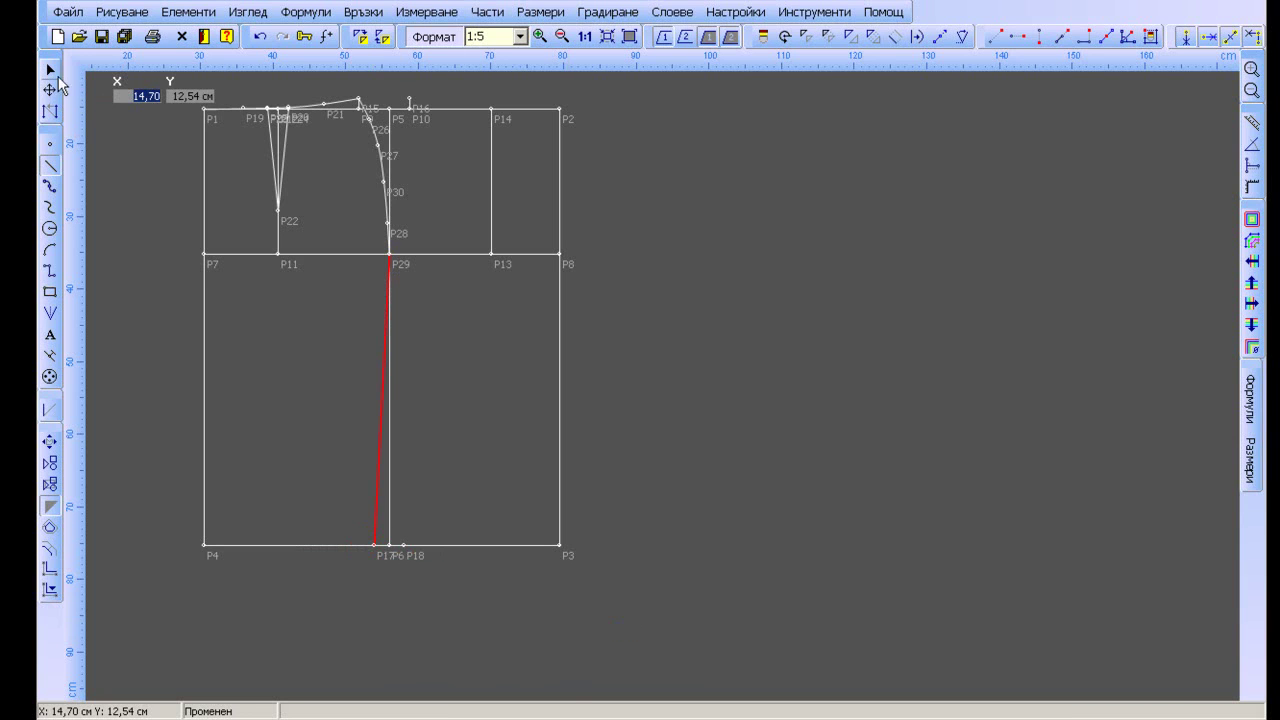
click(52, 73)
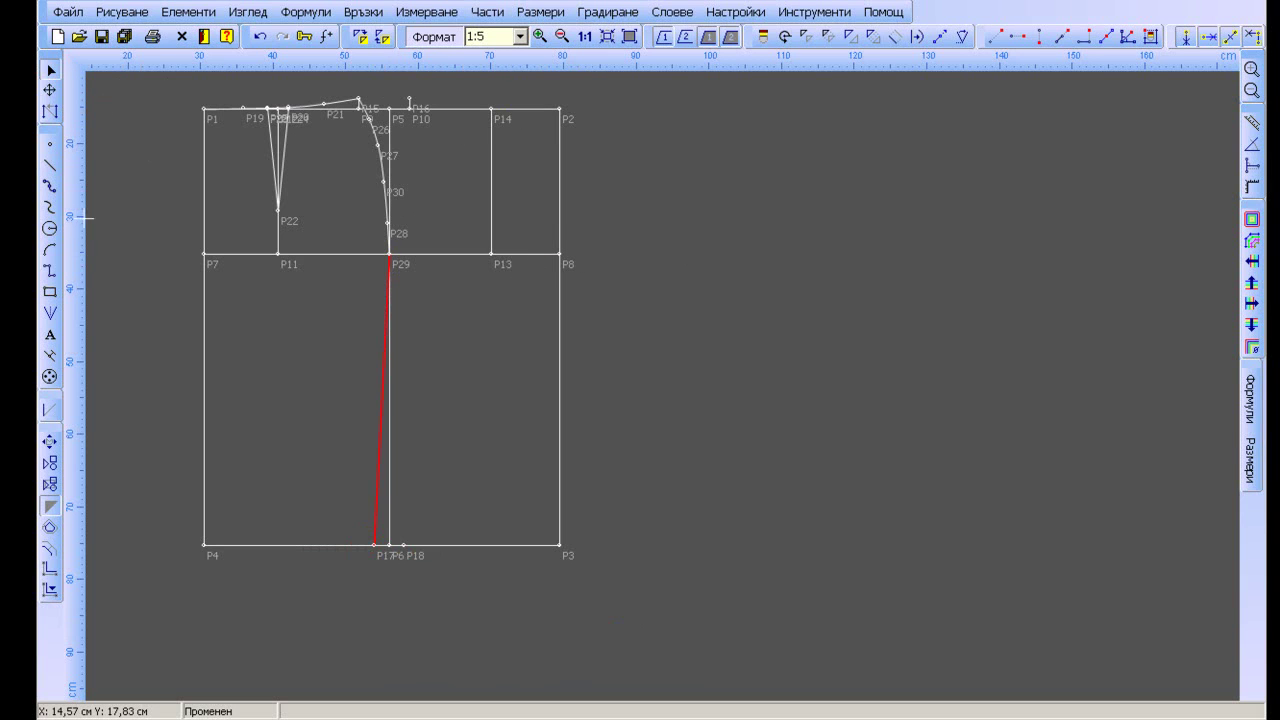
Draw a 3 cm line up from P13 to create apex P31, and place P33 2.1 cm beside P14
click(50, 167)
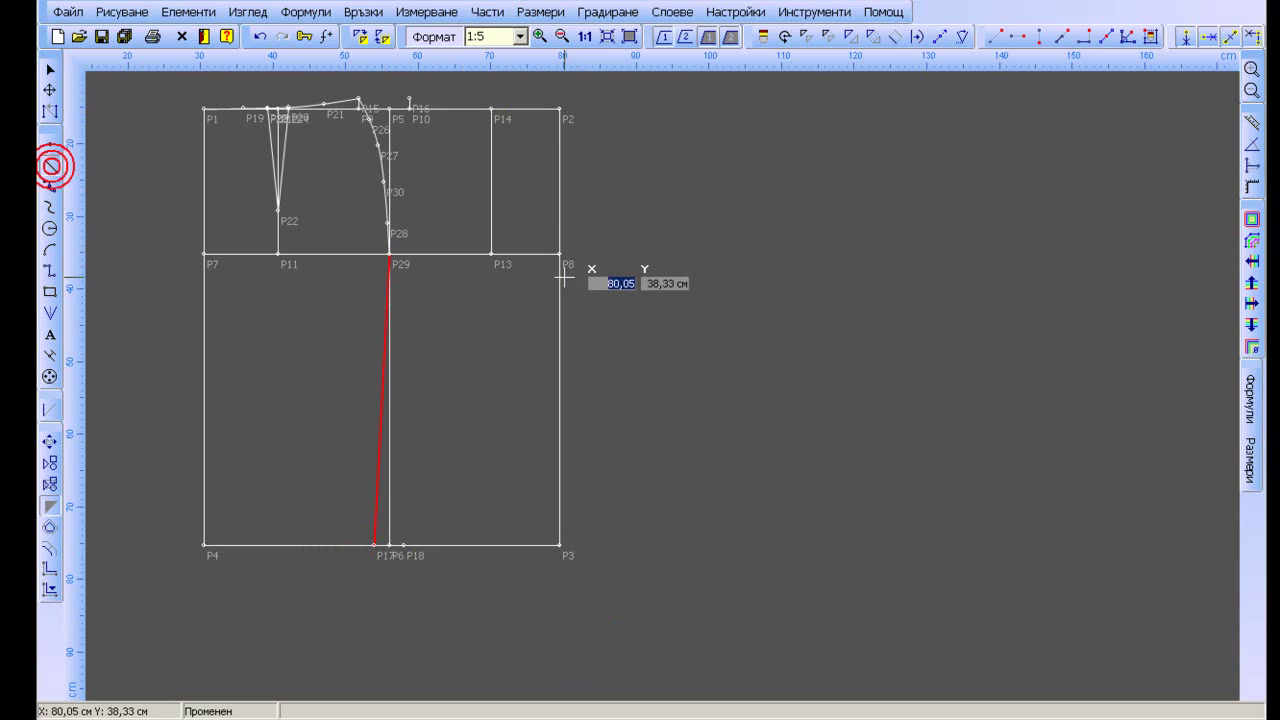
click(490, 254)
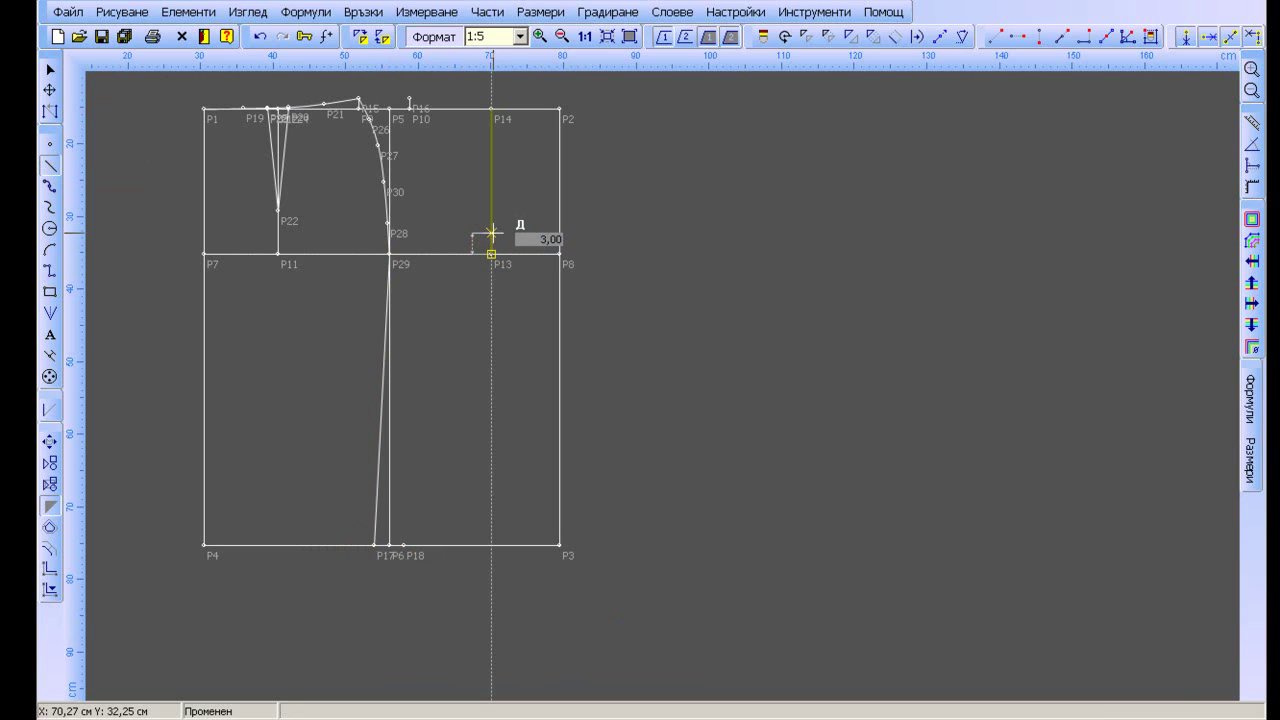
click(491, 233)
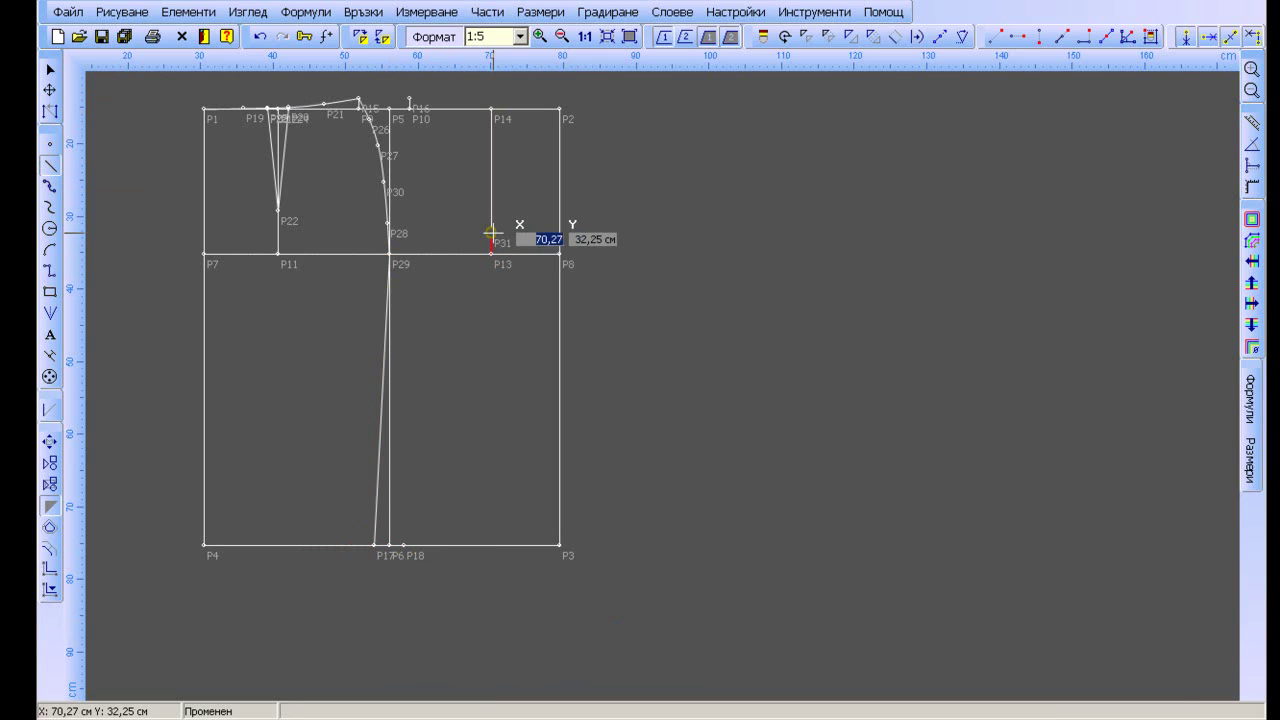
click(491, 108)
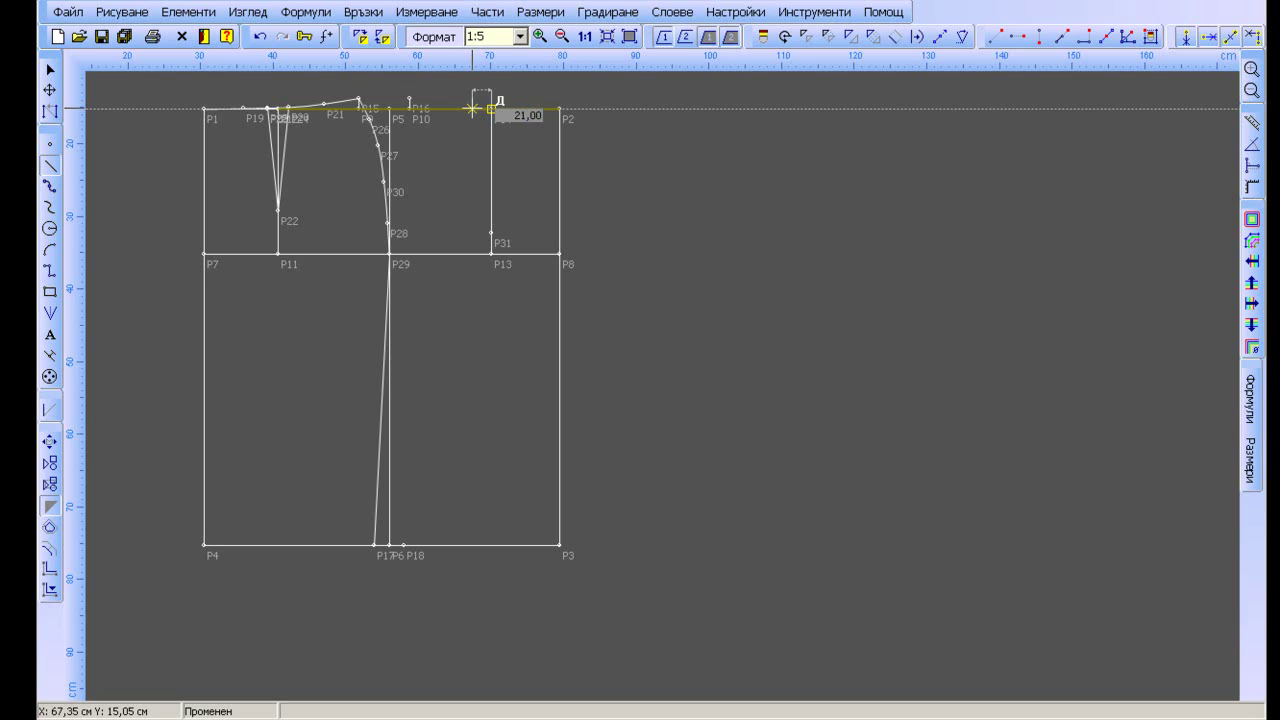
text(2,1)
key(Return)
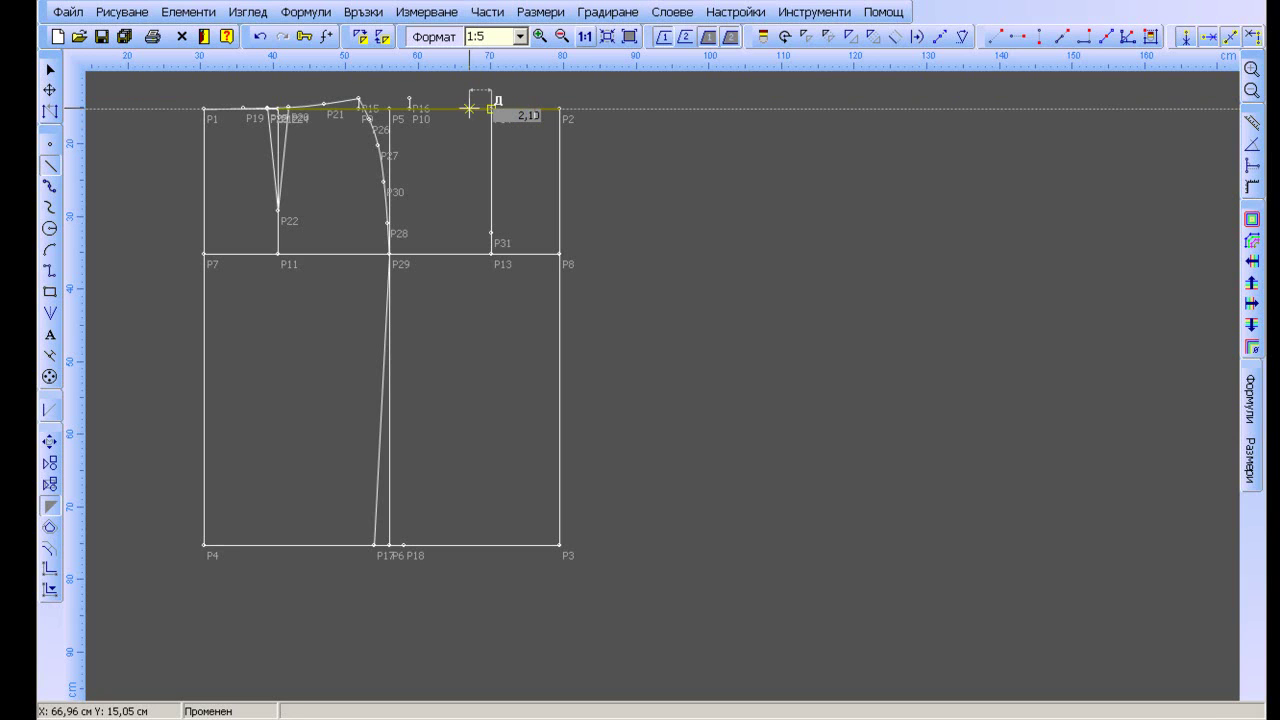
key(Return)
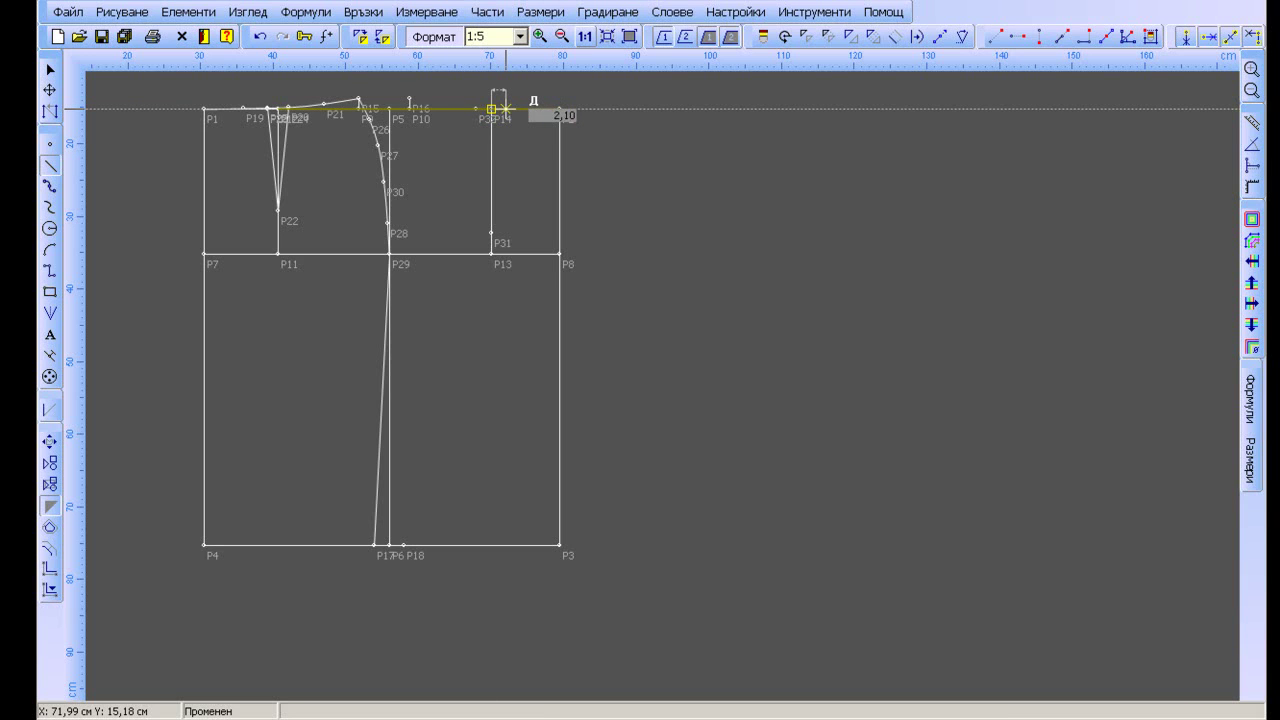
click(506, 108)
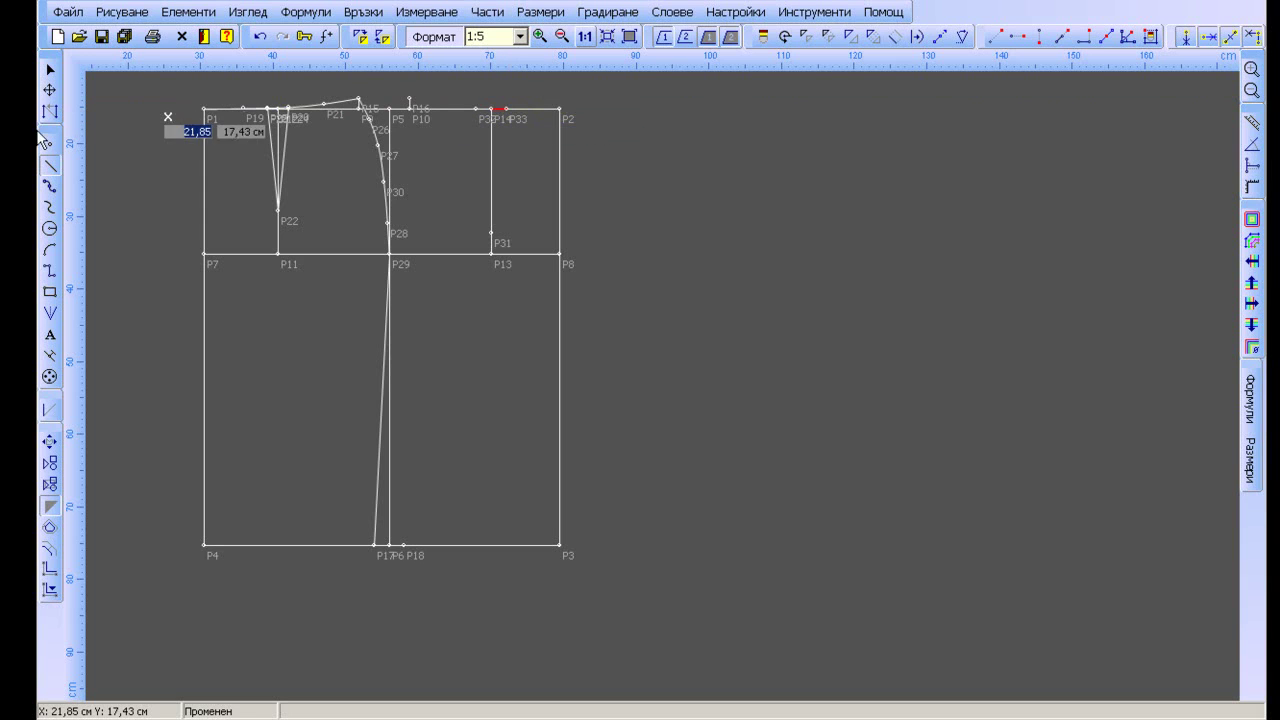
Draw a waist curve from P16 through points above P14 and past P33, ending at P2
click(1252, 70)
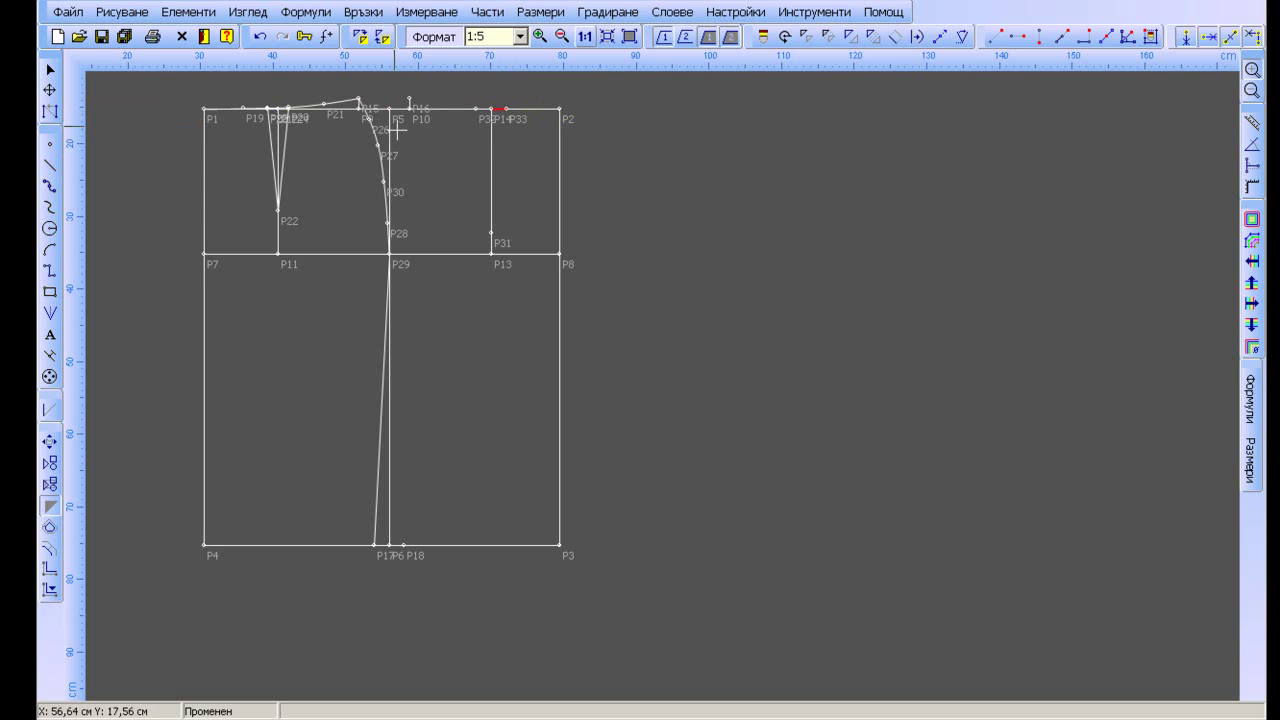
drag(371, 80, 646, 296)
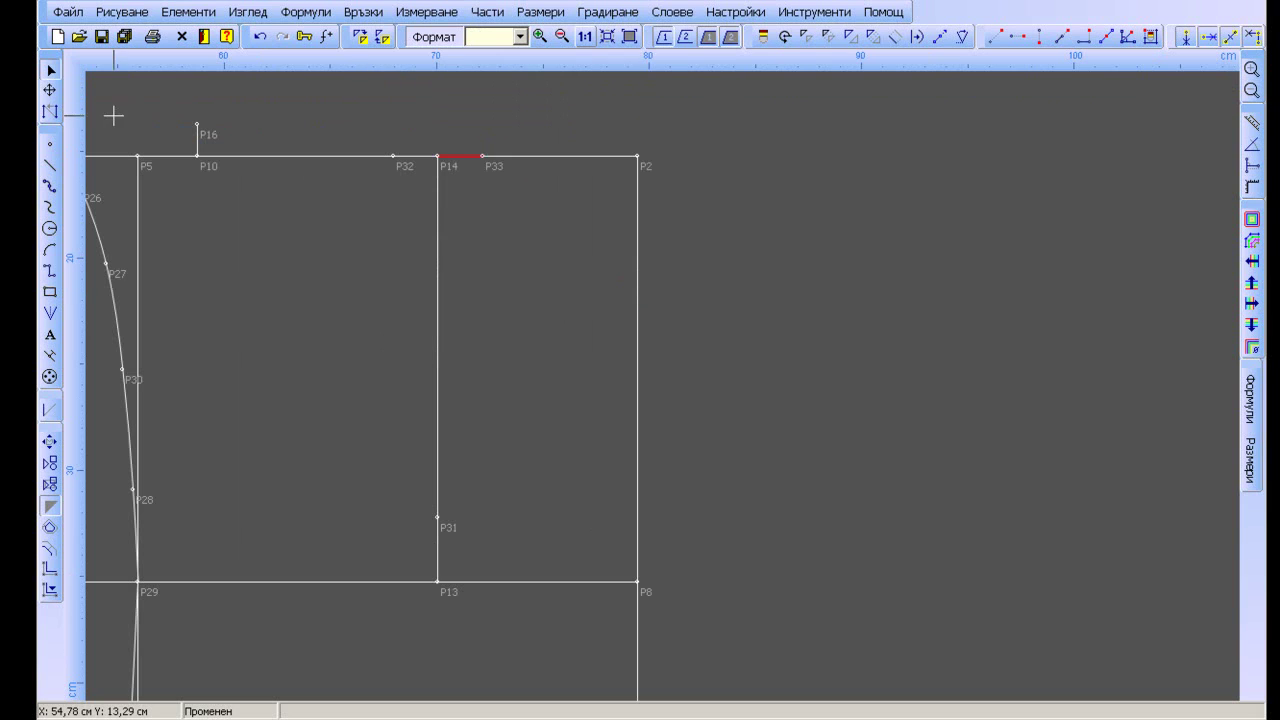
click(50, 187)
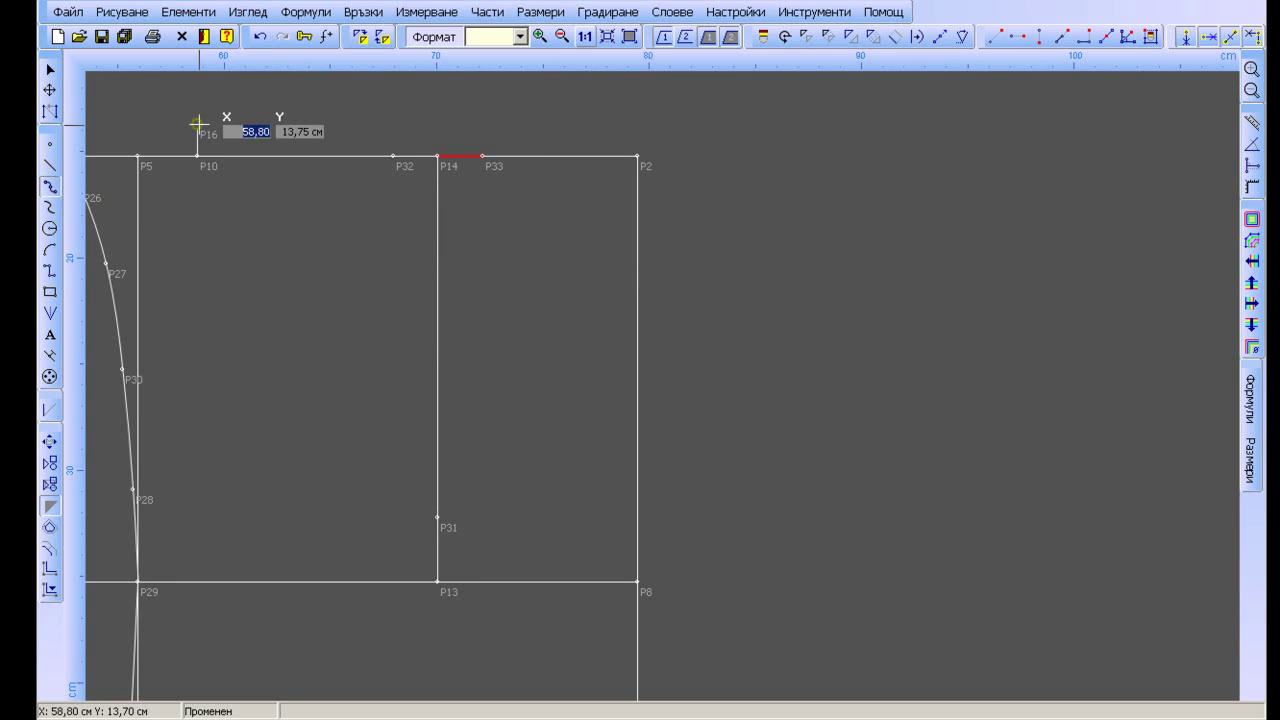
click(197, 124)
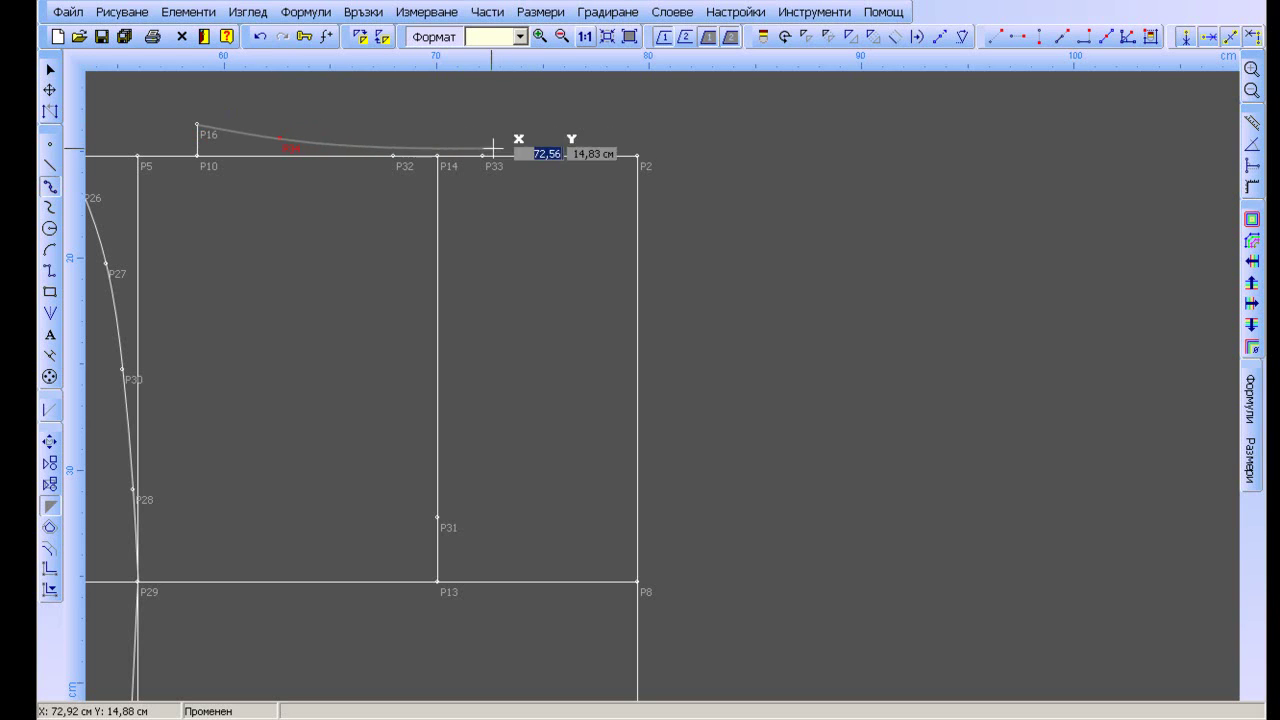
click(437, 147)
click(551, 149)
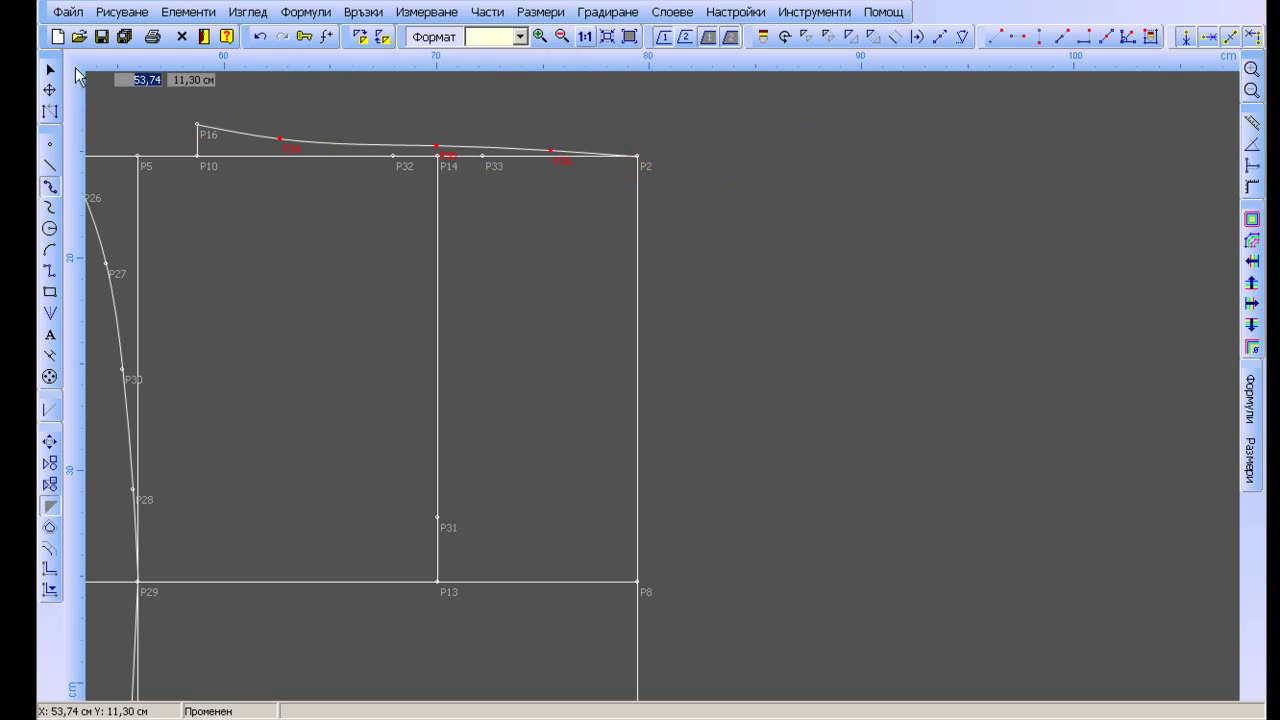
click(48, 72)
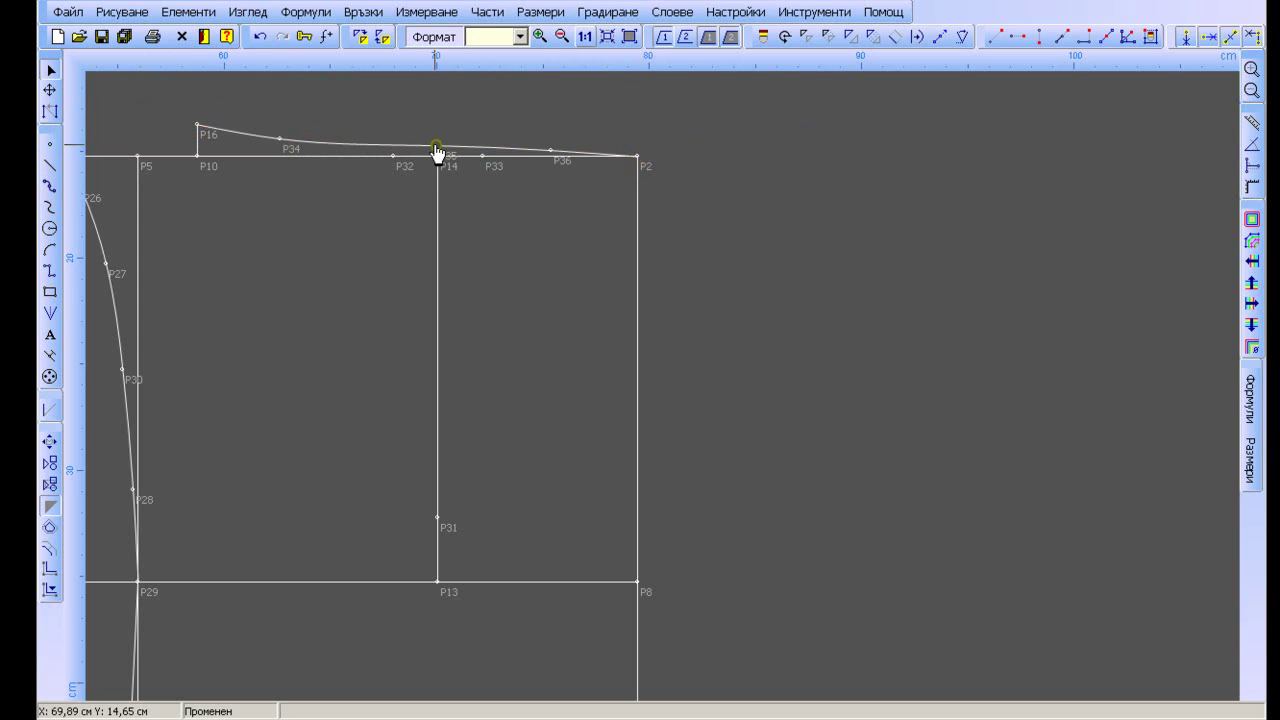
Smooth the front waist curve by moving P36 and P34 and adding an extra point
drag(550, 155, 538, 160)
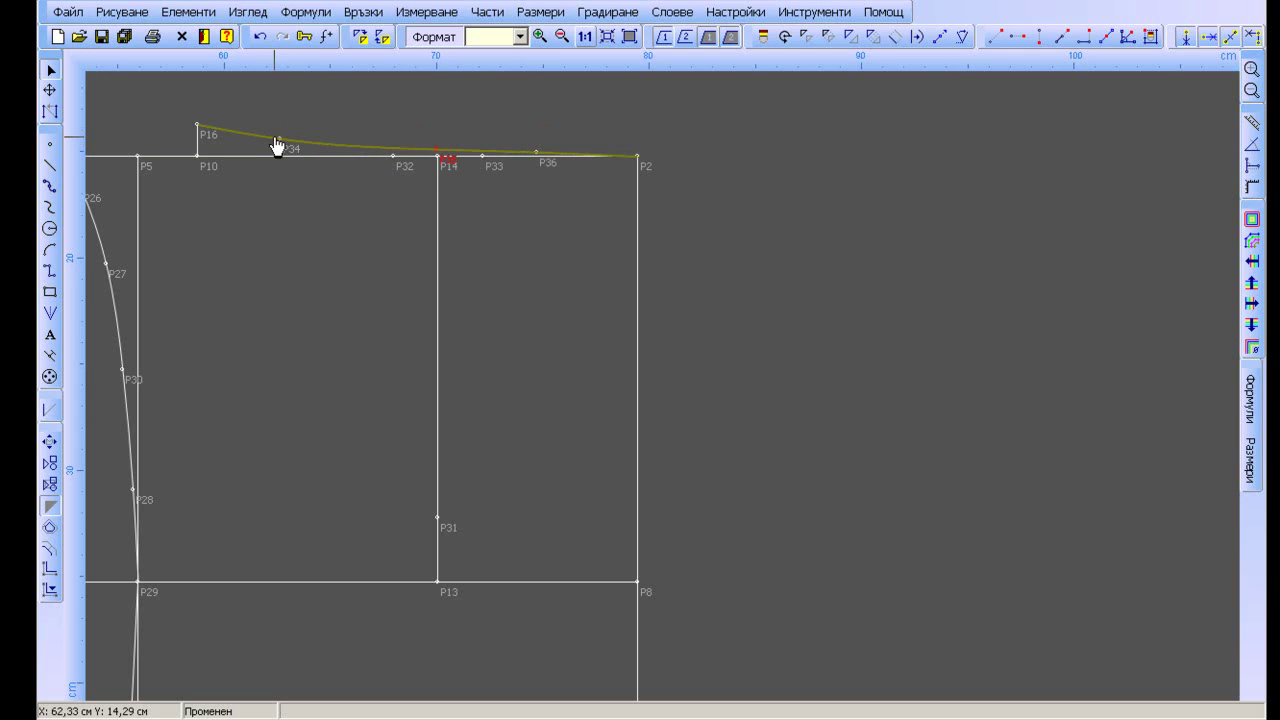
drag(281, 140, 263, 136)
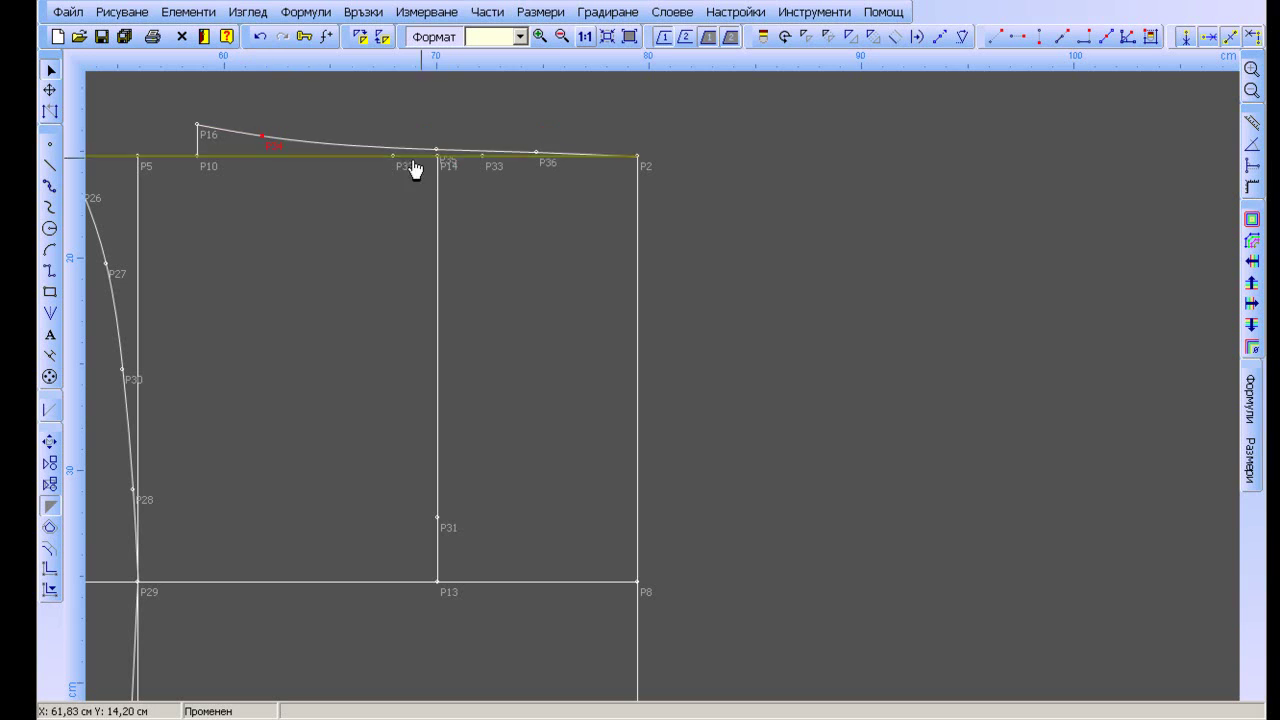
click(347, 146)
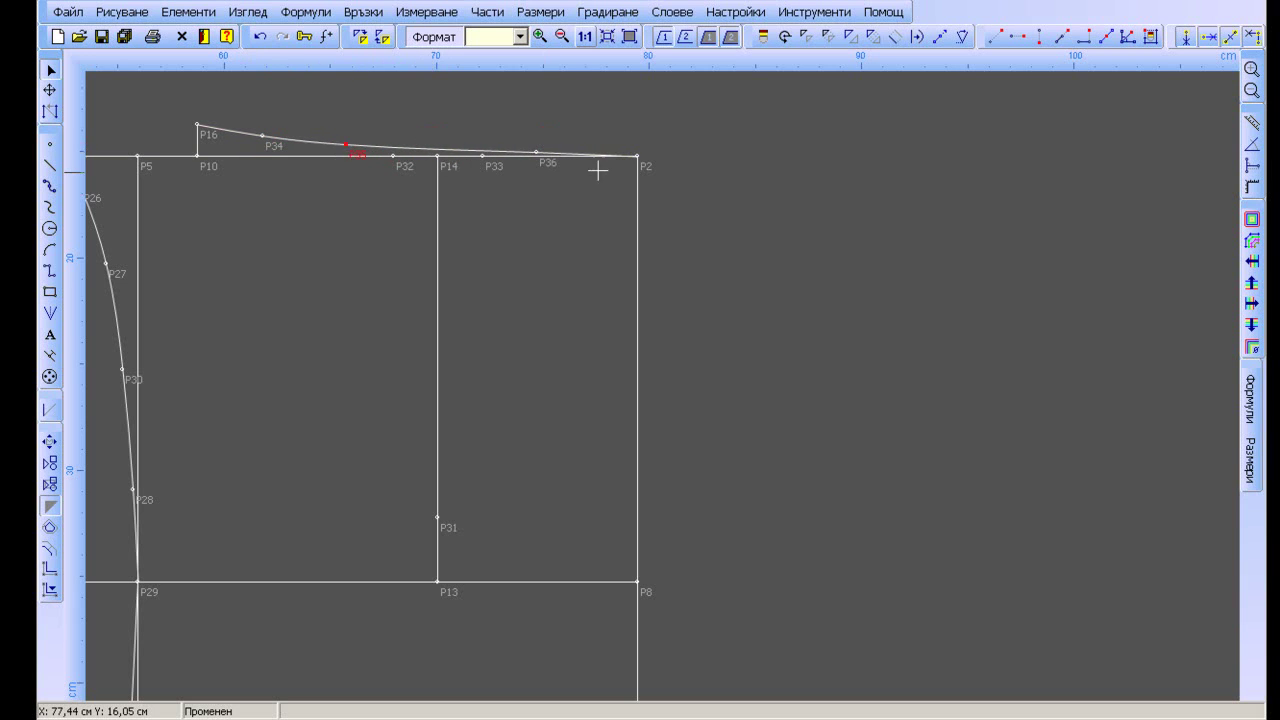
drag(537, 163, 538, 165)
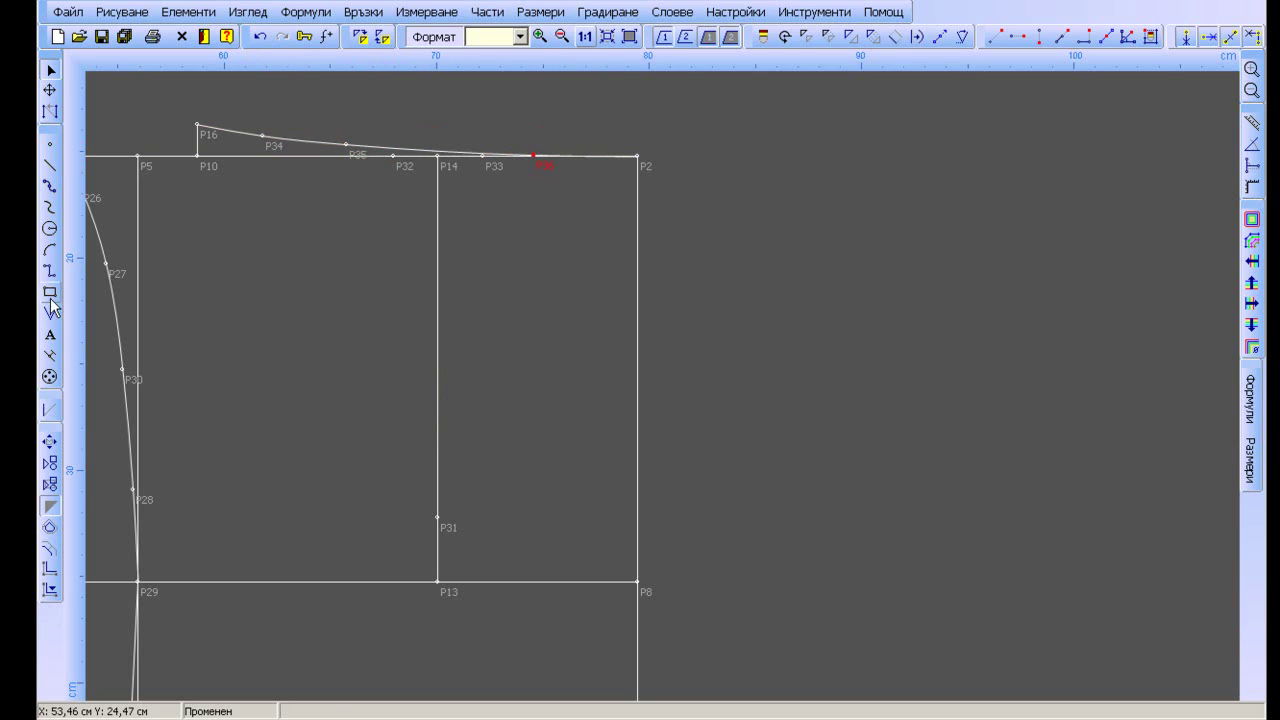
Draw dart legs from apex P31 to P33 and to the waist curve above P32
click(50, 165)
click(437, 517)
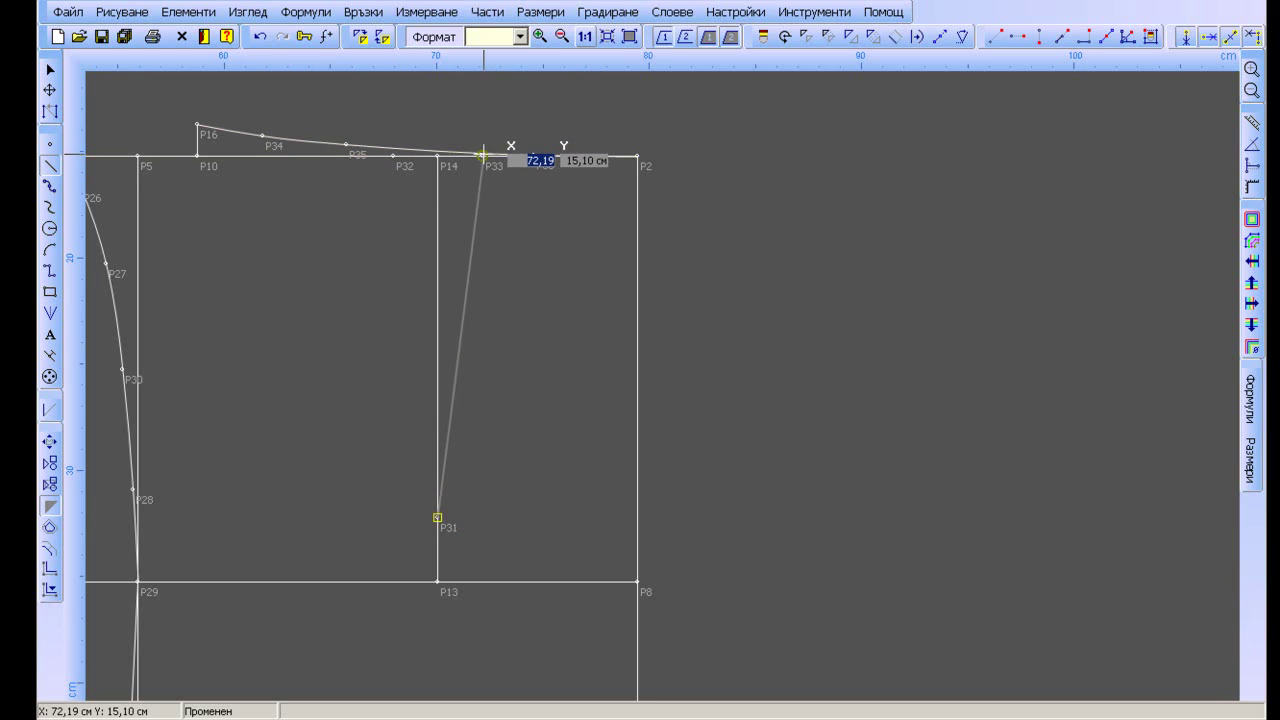
click(482, 155)
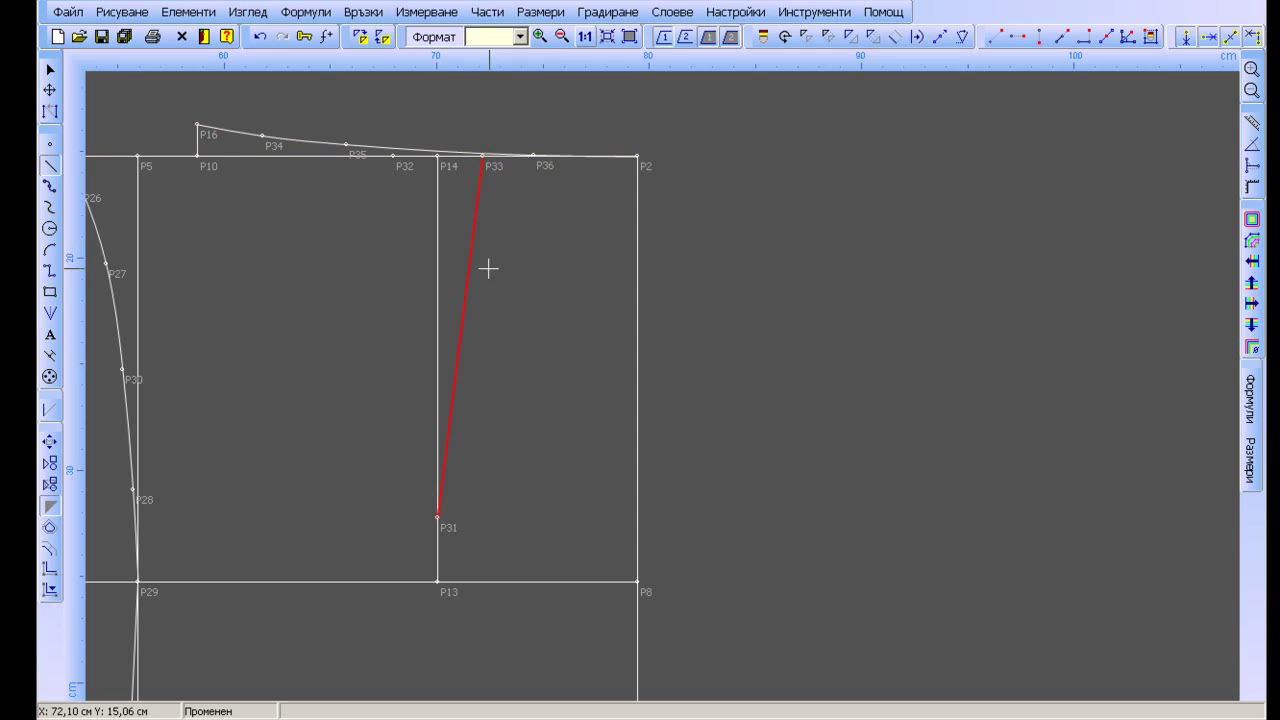
click(437, 517)
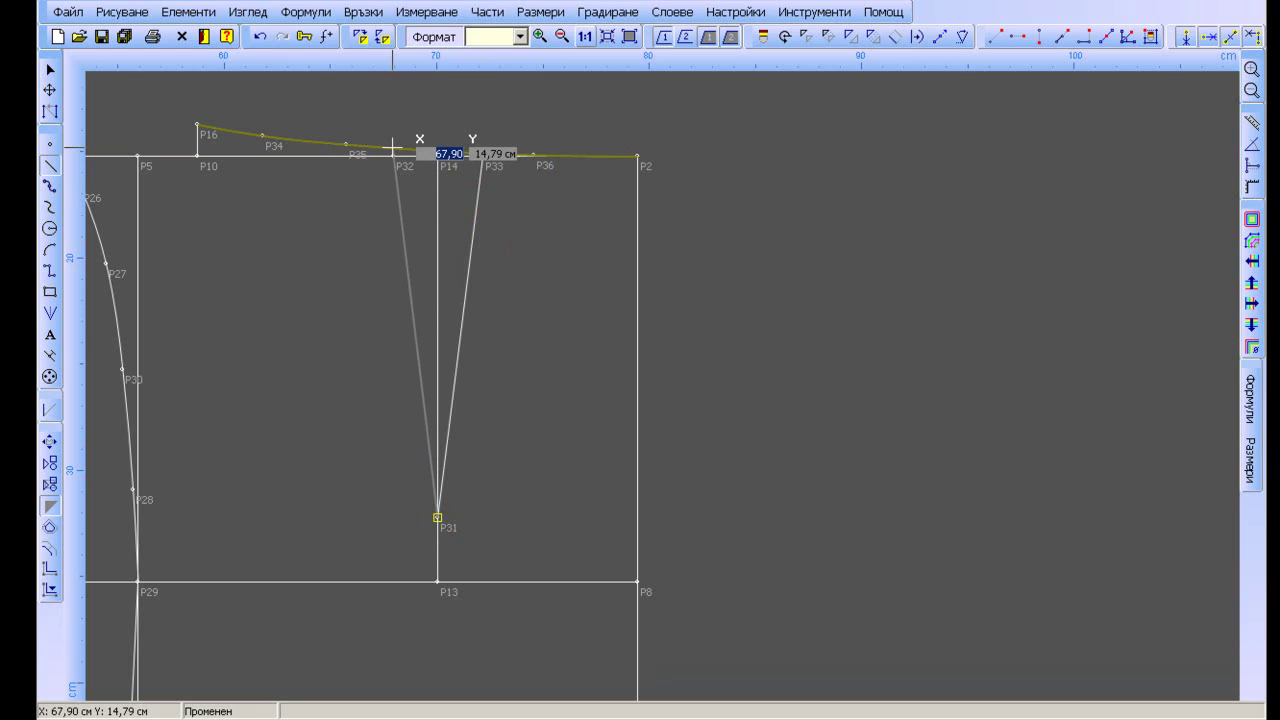
click(392, 147)
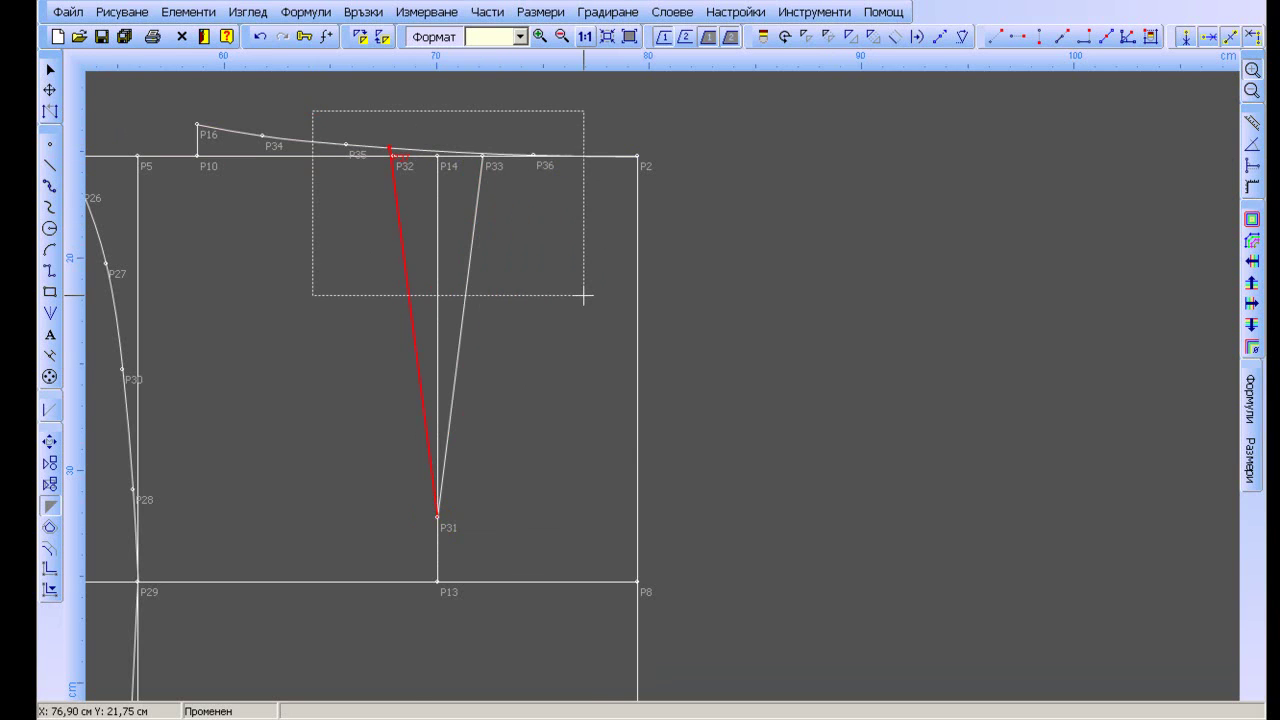
Nudge P37, add a waist curve point above P33, and connect P33 to it
drag(312, 110, 586, 298)
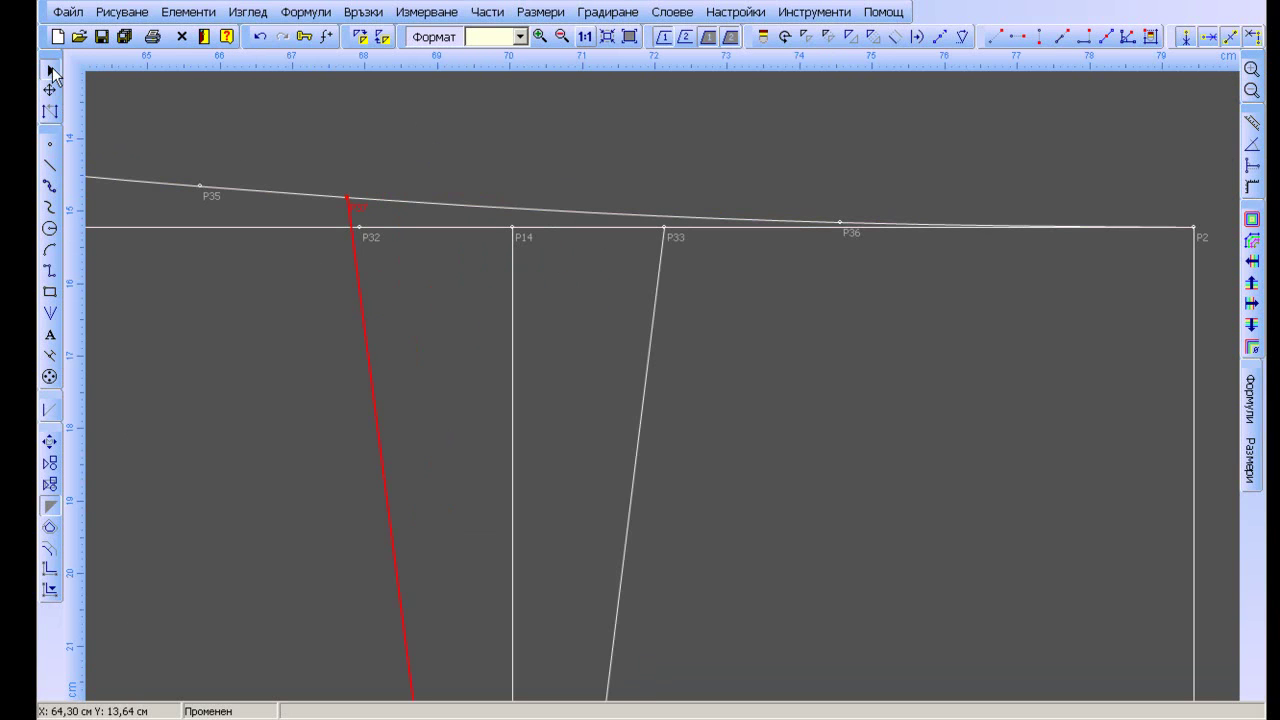
click(368, 116)
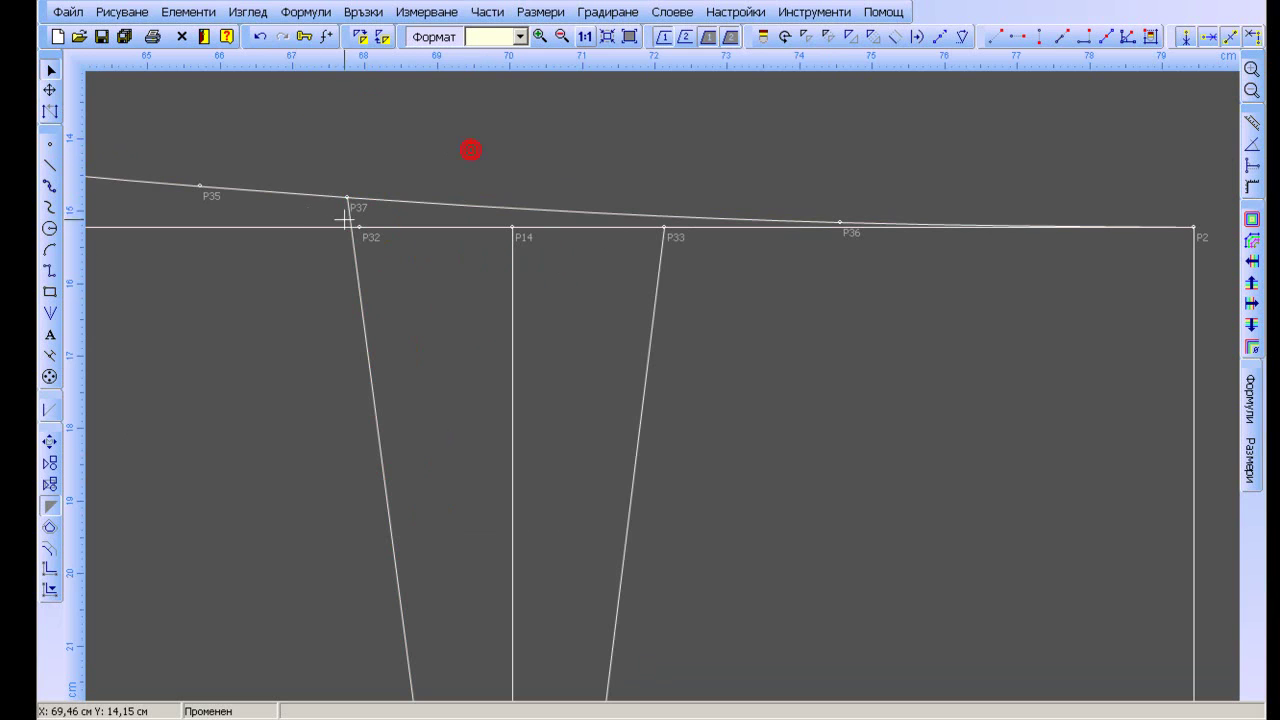
drag(352, 206, 361, 207)
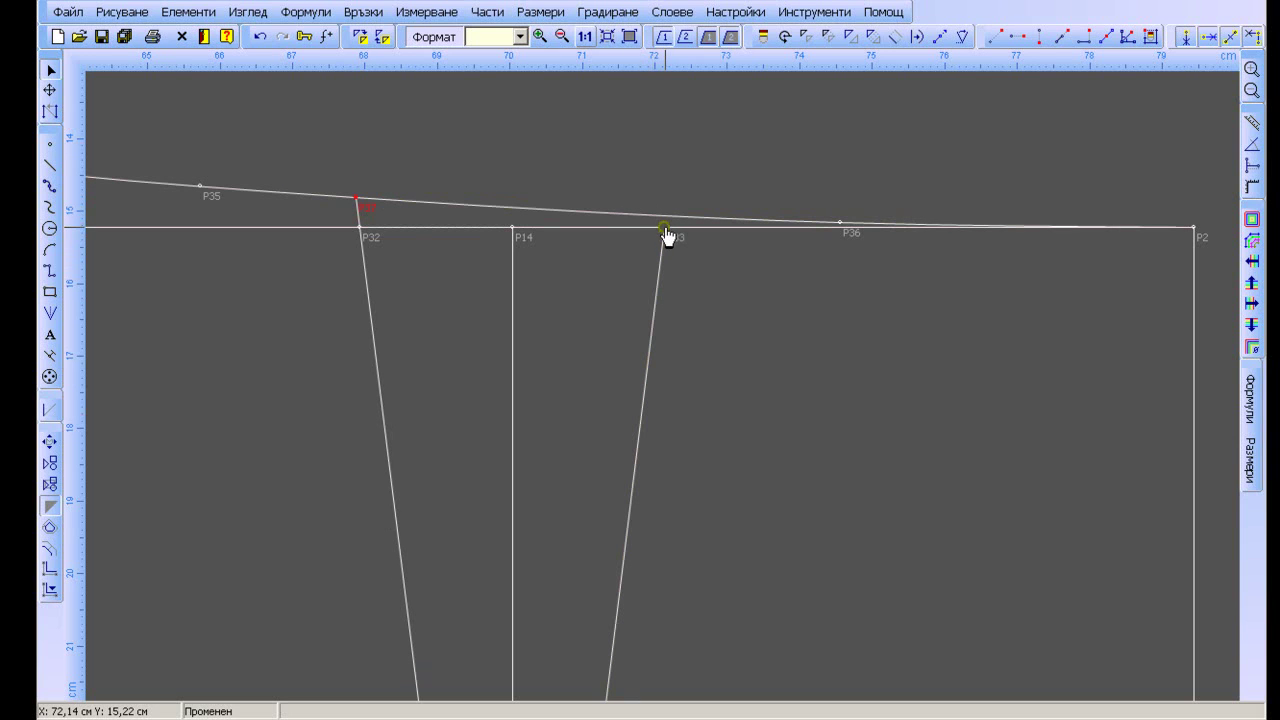
click(51, 145)
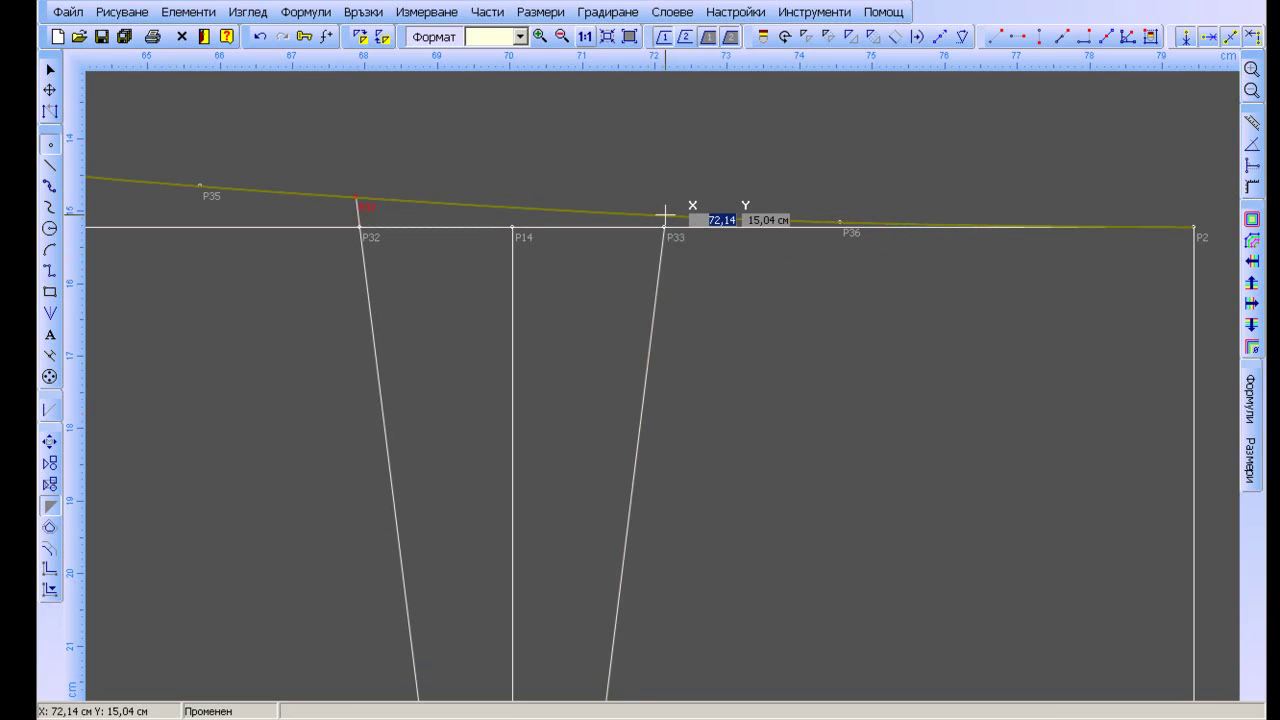
click(665, 215)
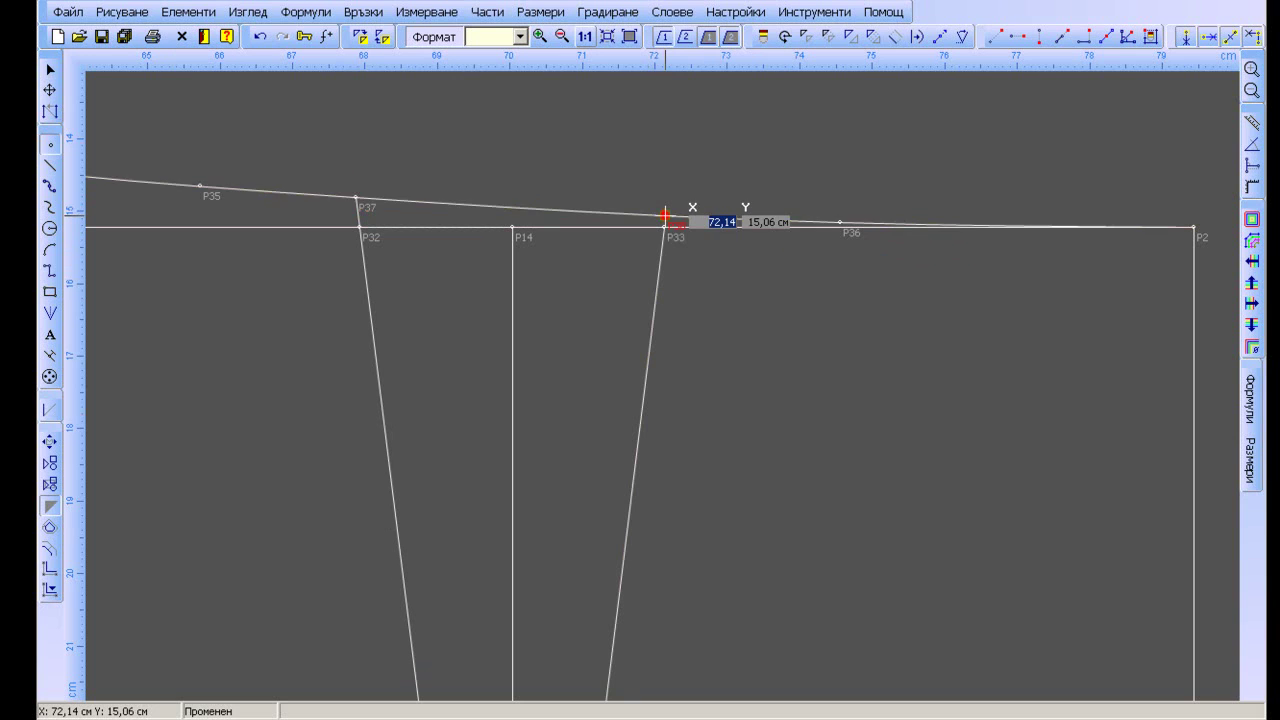
click(48, 112)
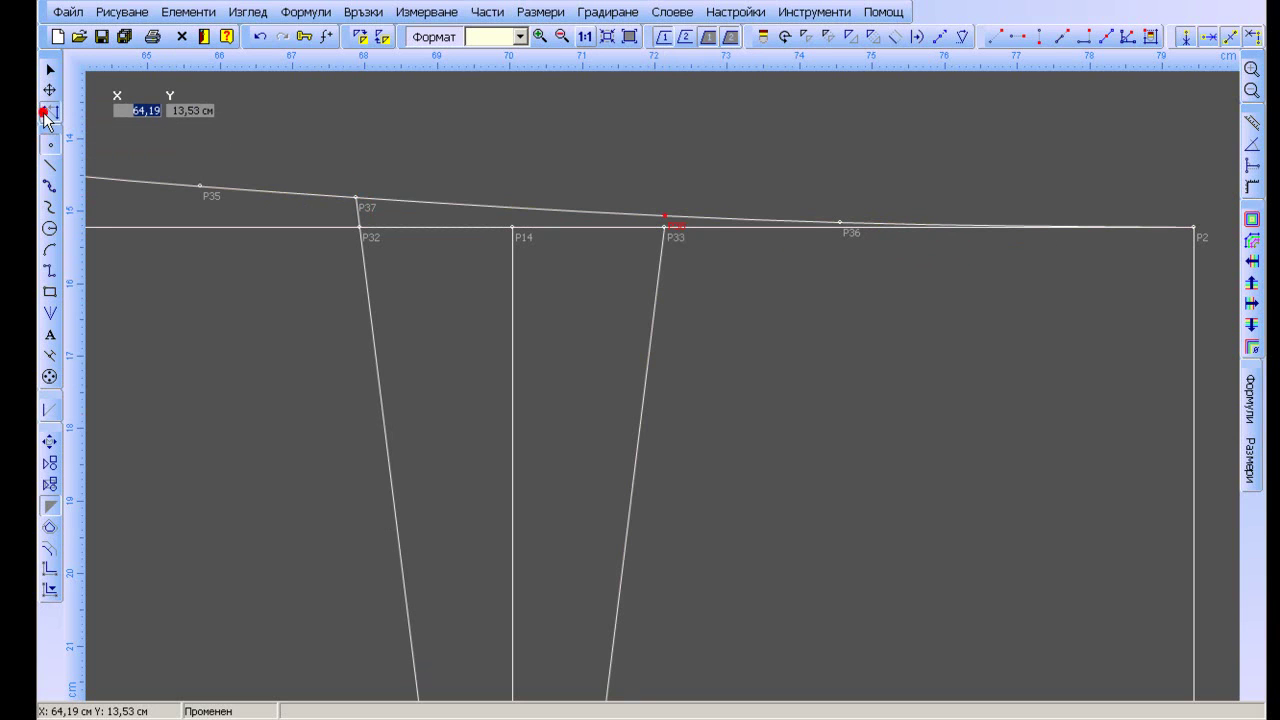
click(664, 222)
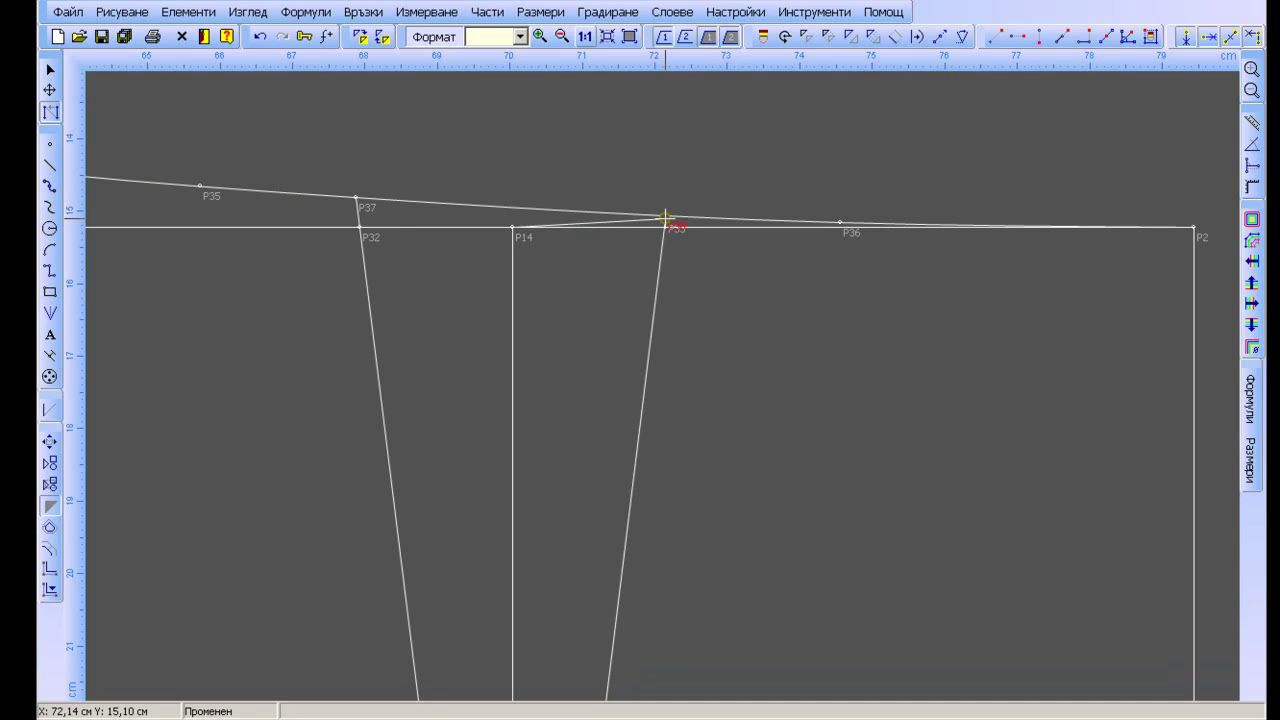
key(Escape)
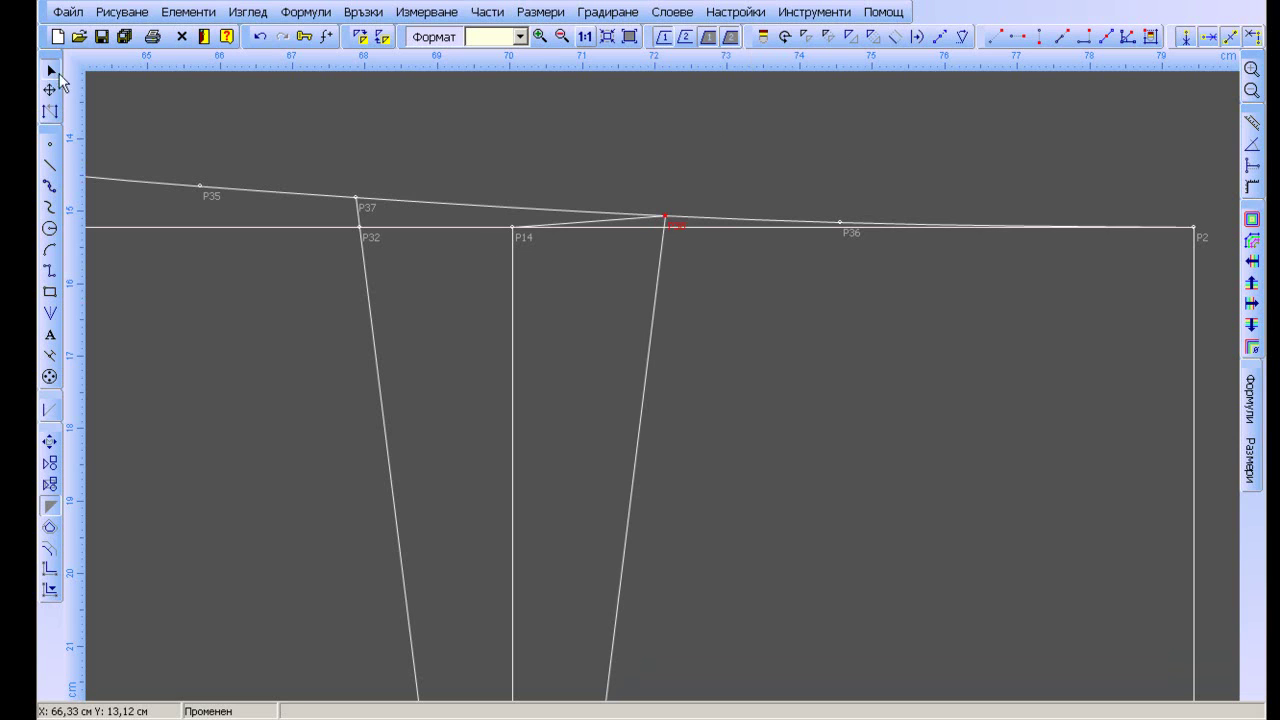
Nudge P37 and P35 to refine the front dart leg and waist curve, viewing the block at 1:4
drag(357, 199, 355, 202)
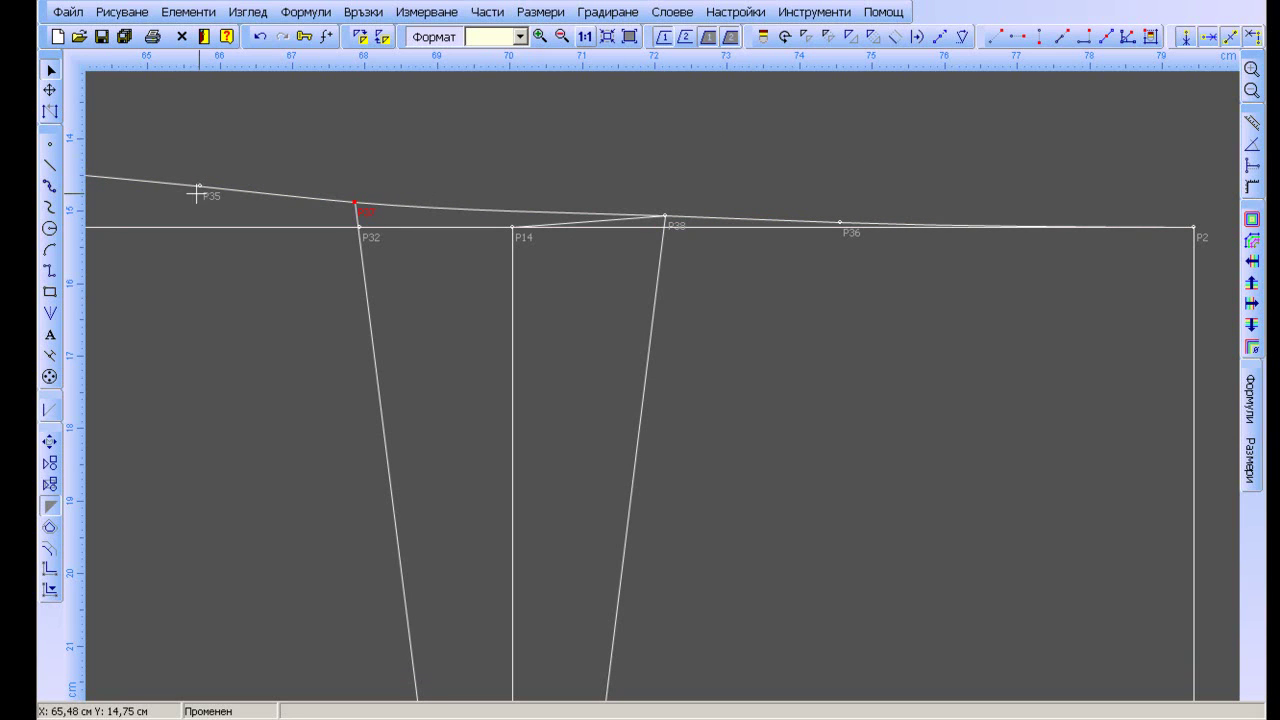
drag(196, 193, 184, 196)
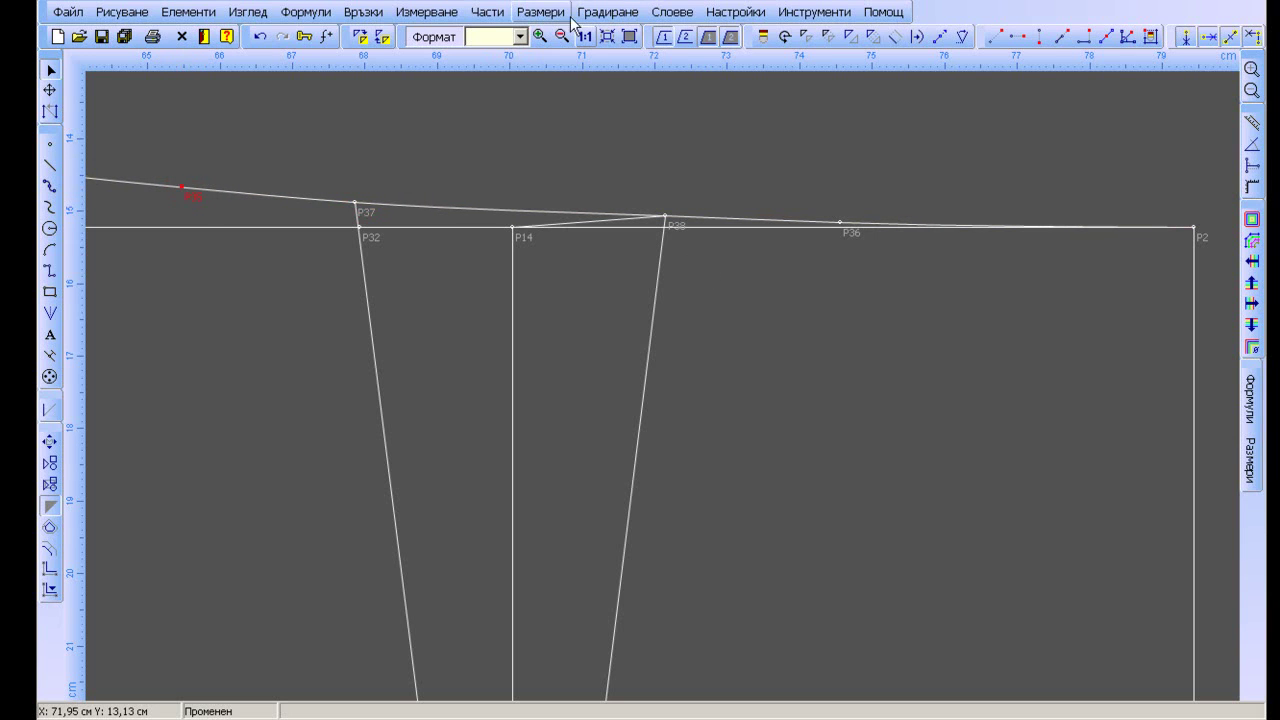
click(521, 37)
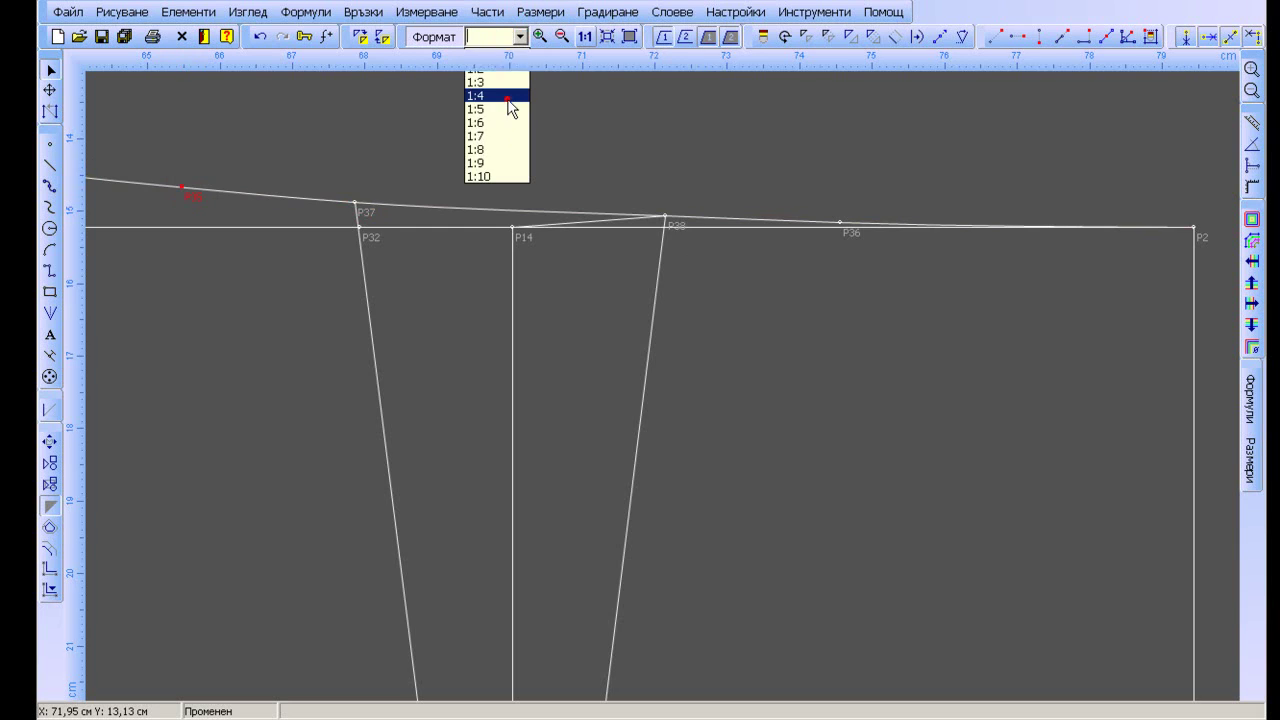
click(498, 92)
click(629, 37)
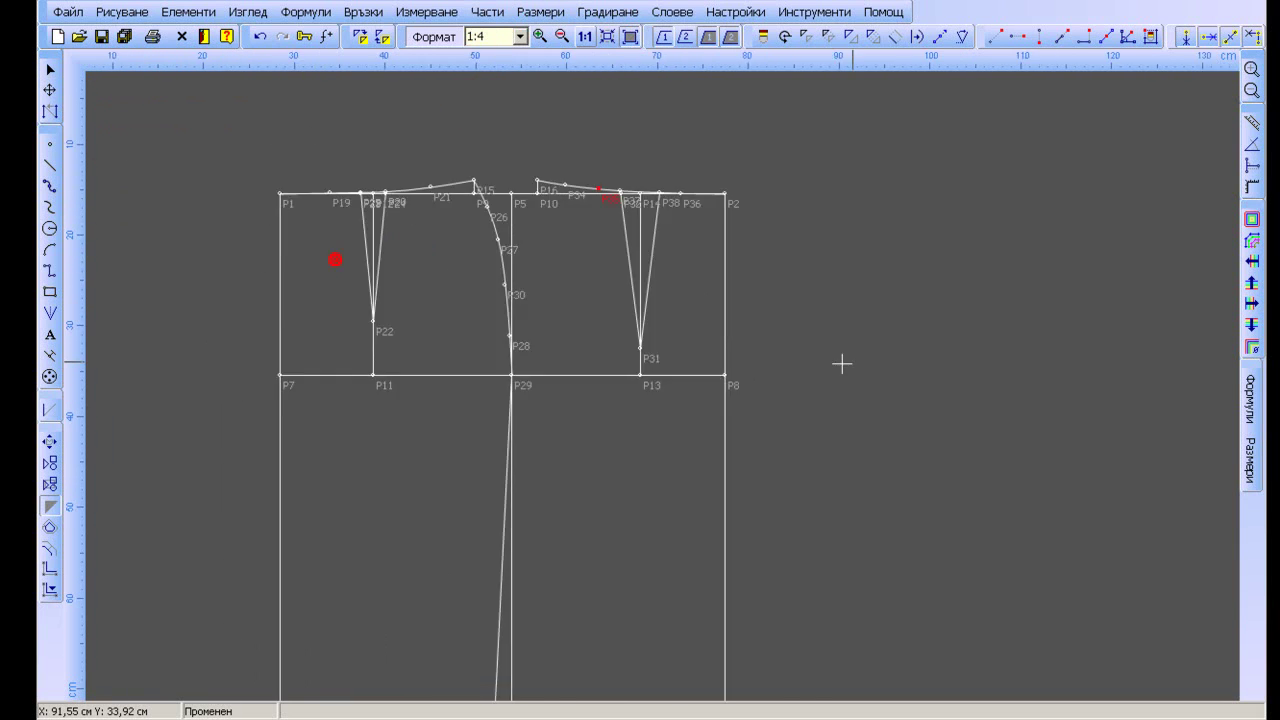
click(881, 339)
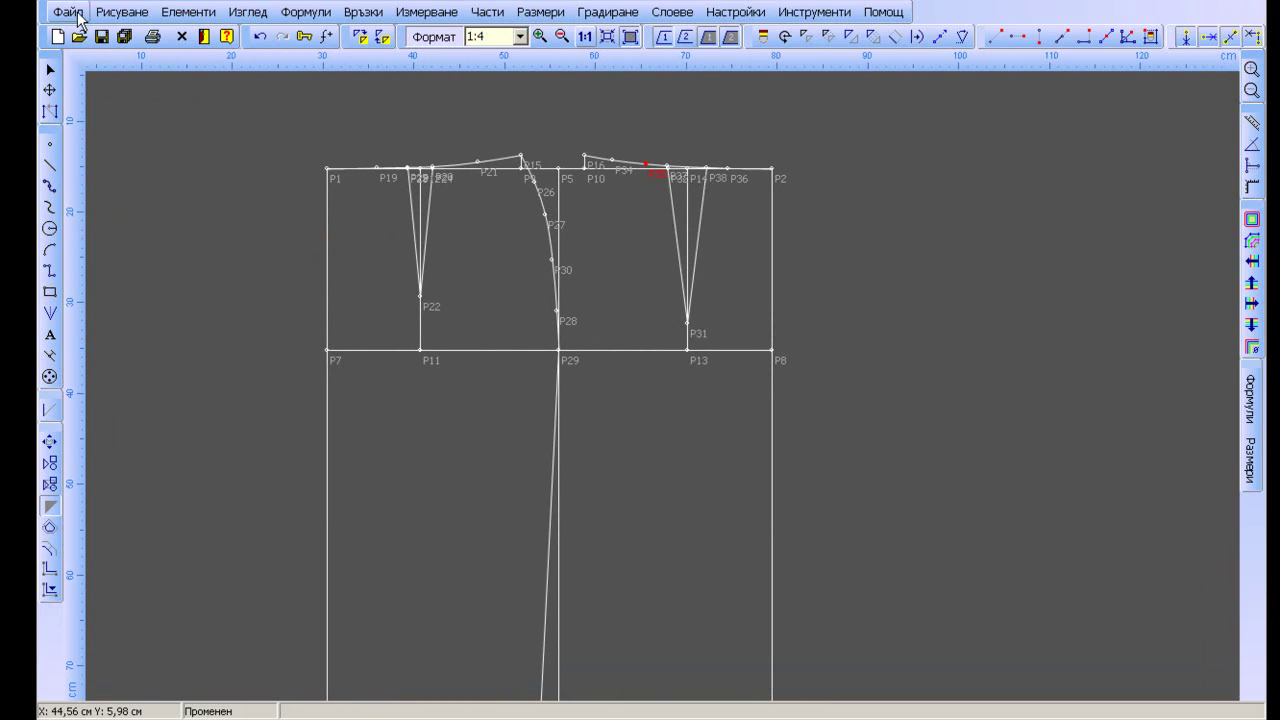
click(51, 71)
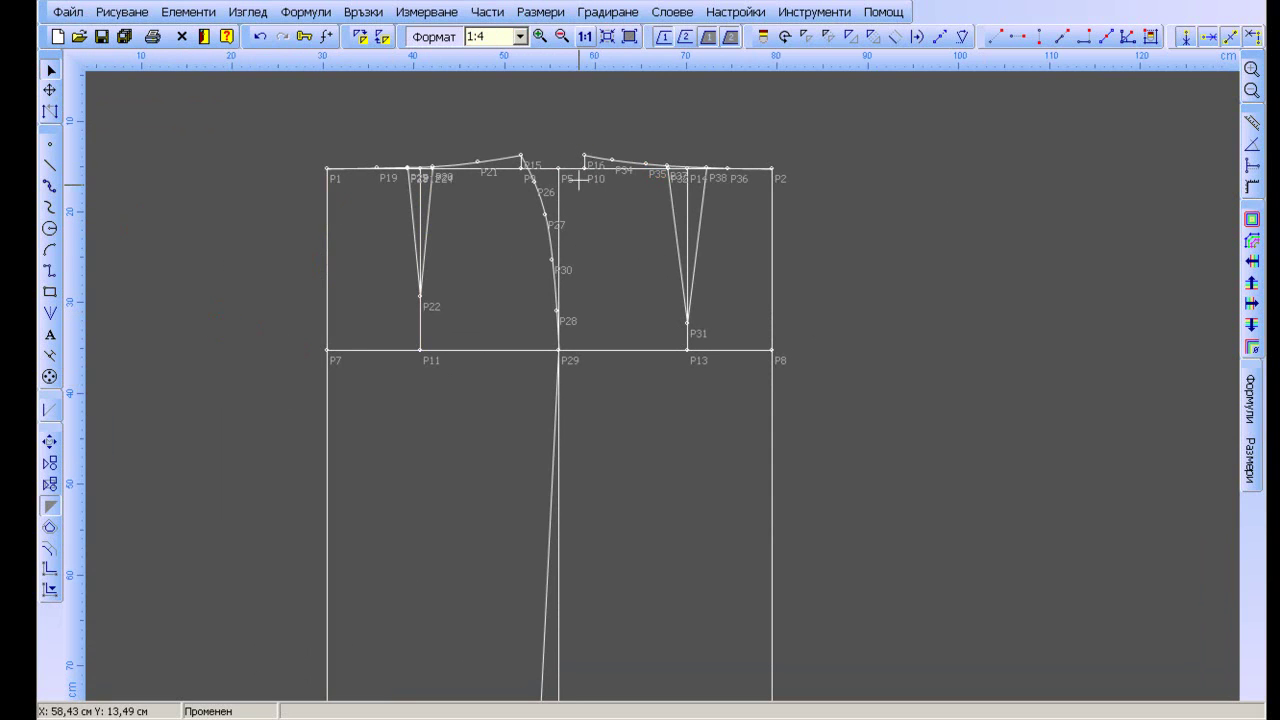
Draw a curve from P16 through points beside P30 and P28 to P29, then zoom in on both side seams
click(50, 186)
click(584, 156)
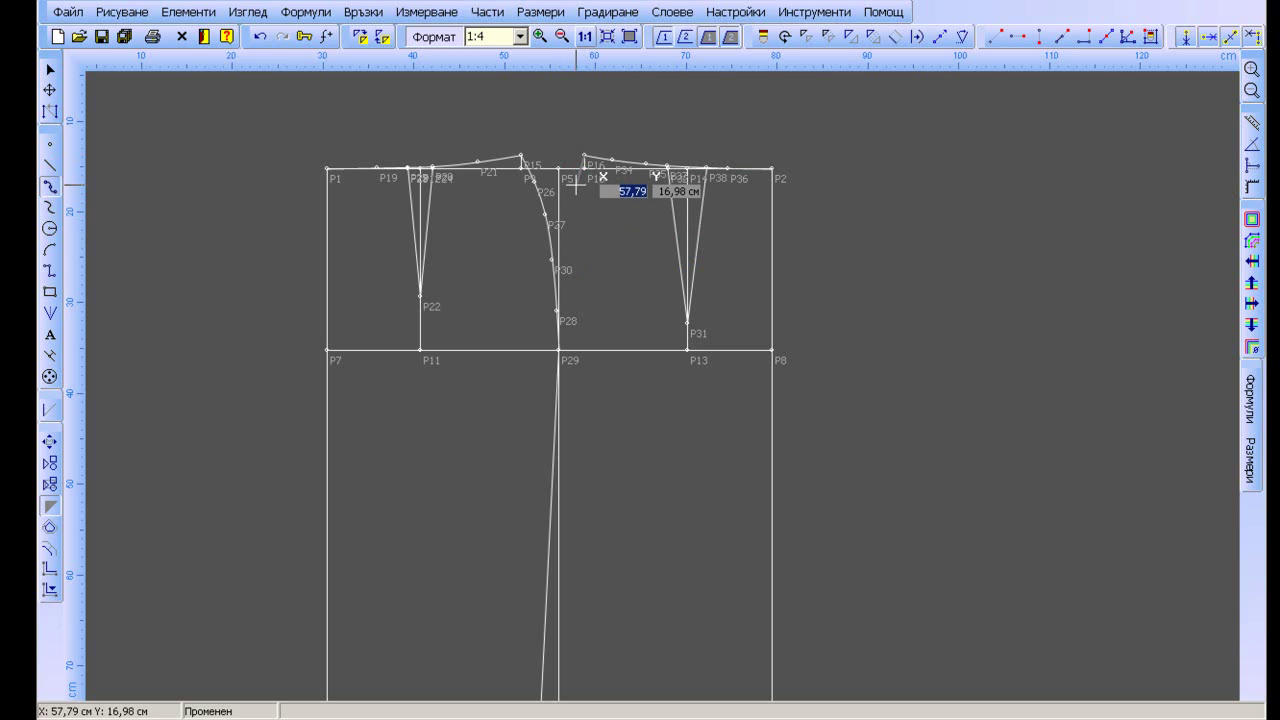
click(571, 216)
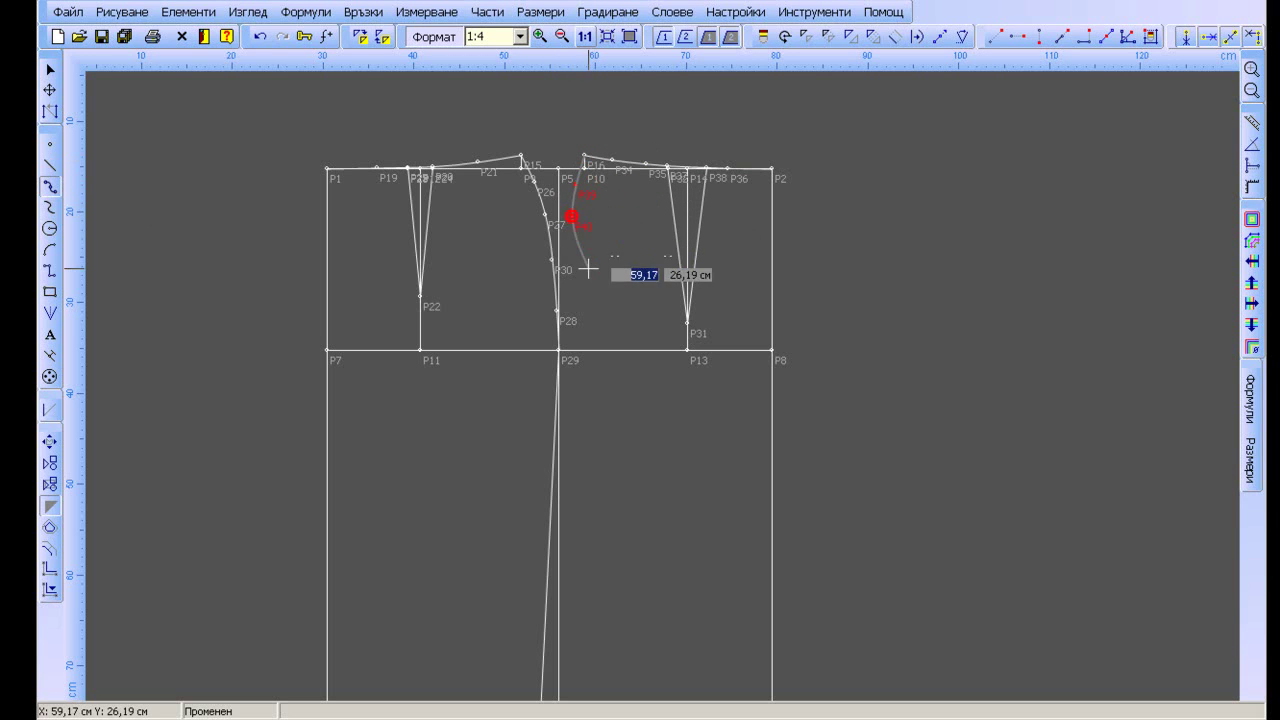
click(567, 259)
click(567, 316)
click(558, 350)
click(557, 350)
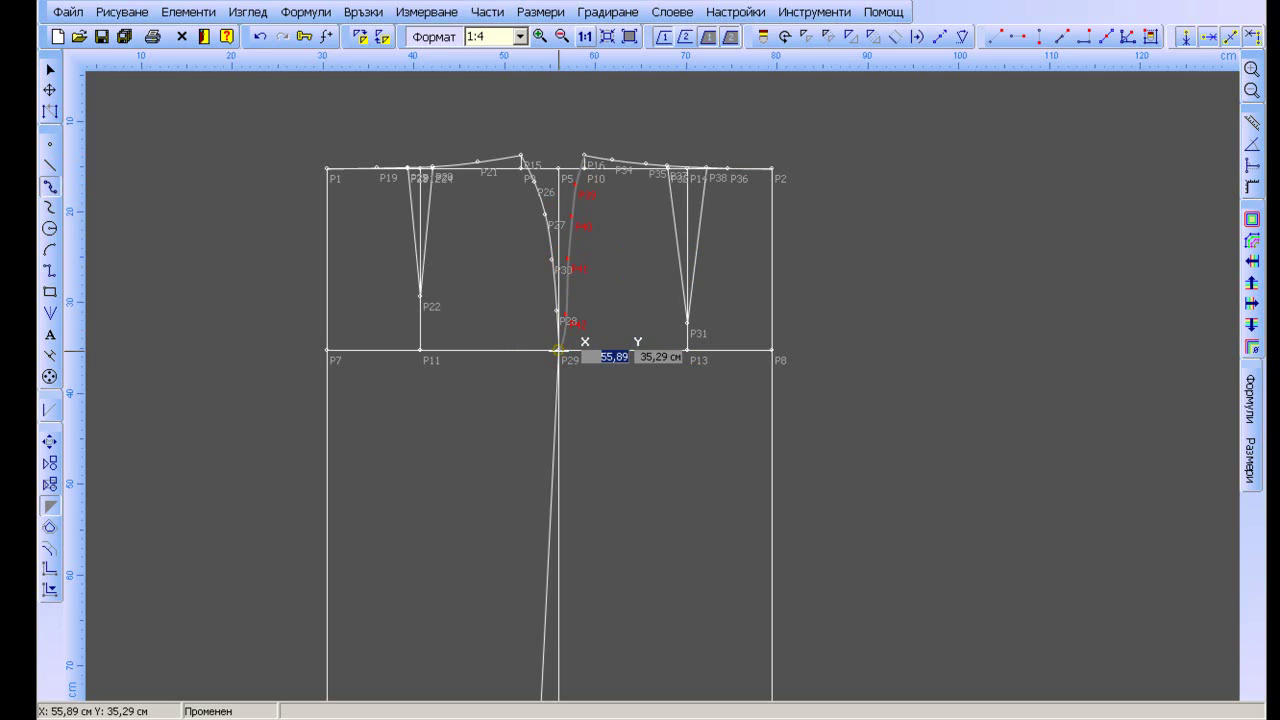
key(Return)
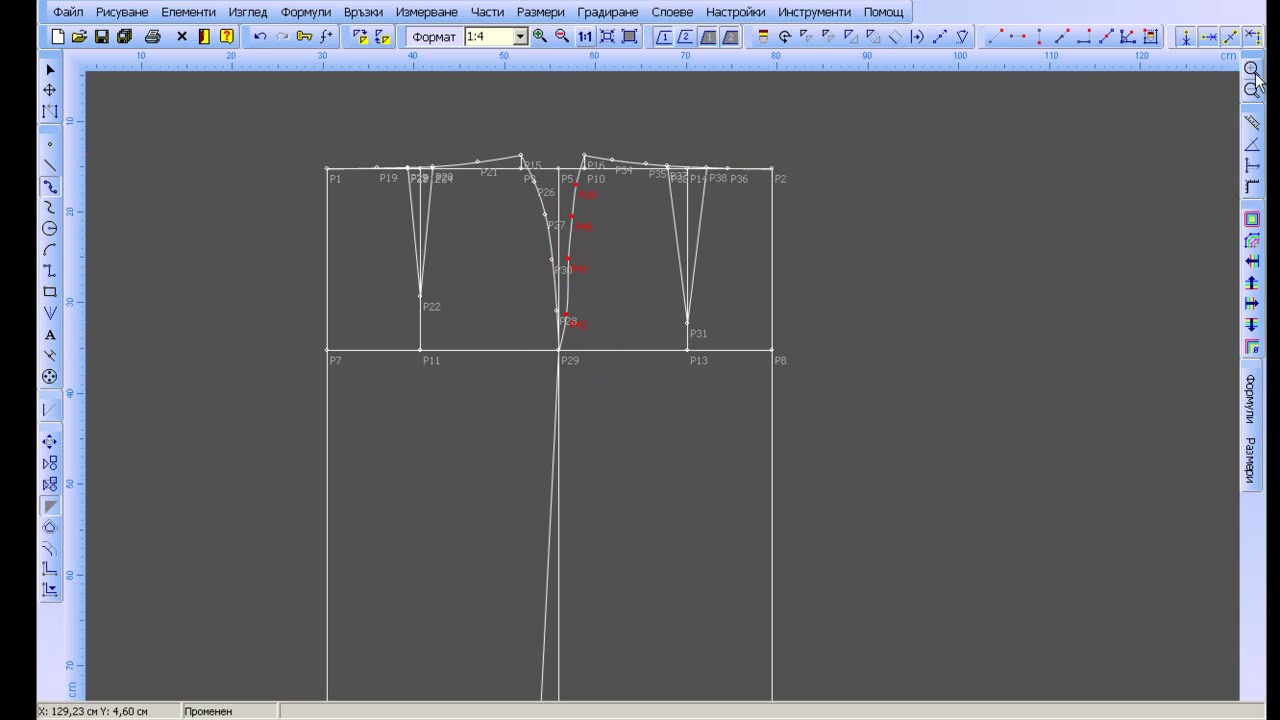
click(53, 70)
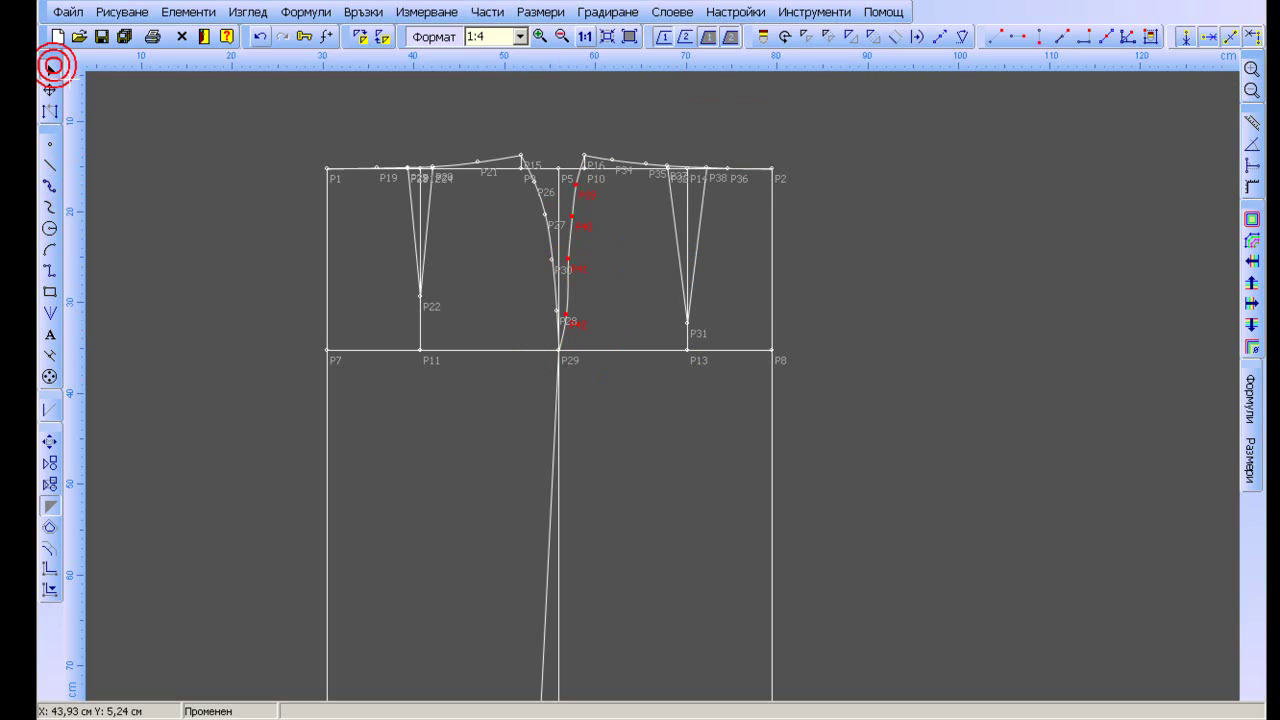
click(1251, 67)
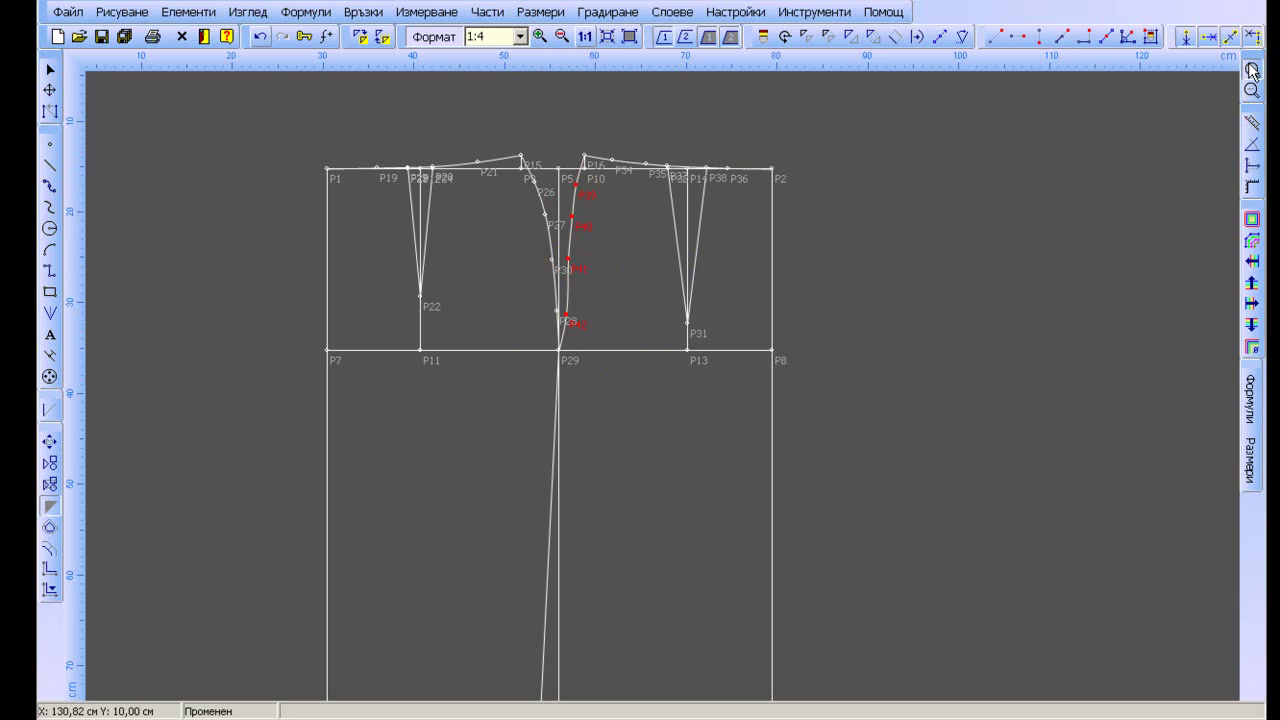
drag(463, 110, 705, 403)
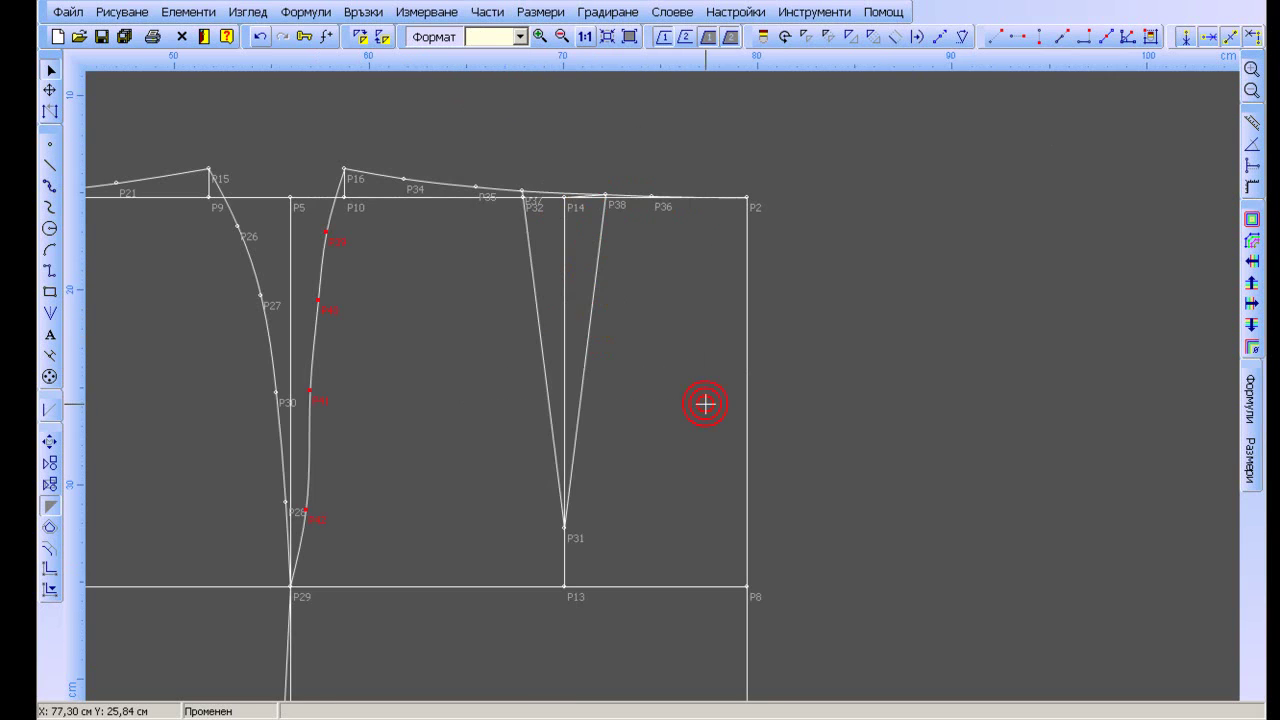
Pan the pattern into view and make first nudges to the lowest curve point and P41
click(632, 38)
drag(565, 117, 836, 111)
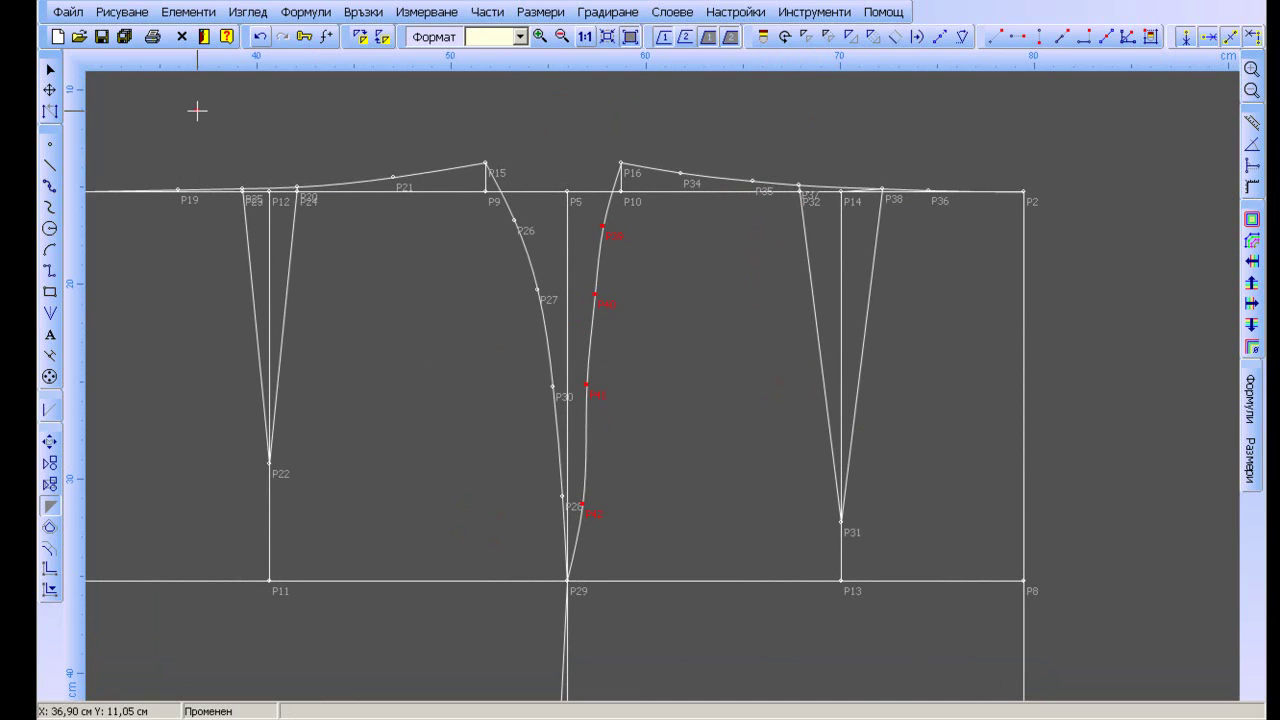
drag(197, 111, 266, 113)
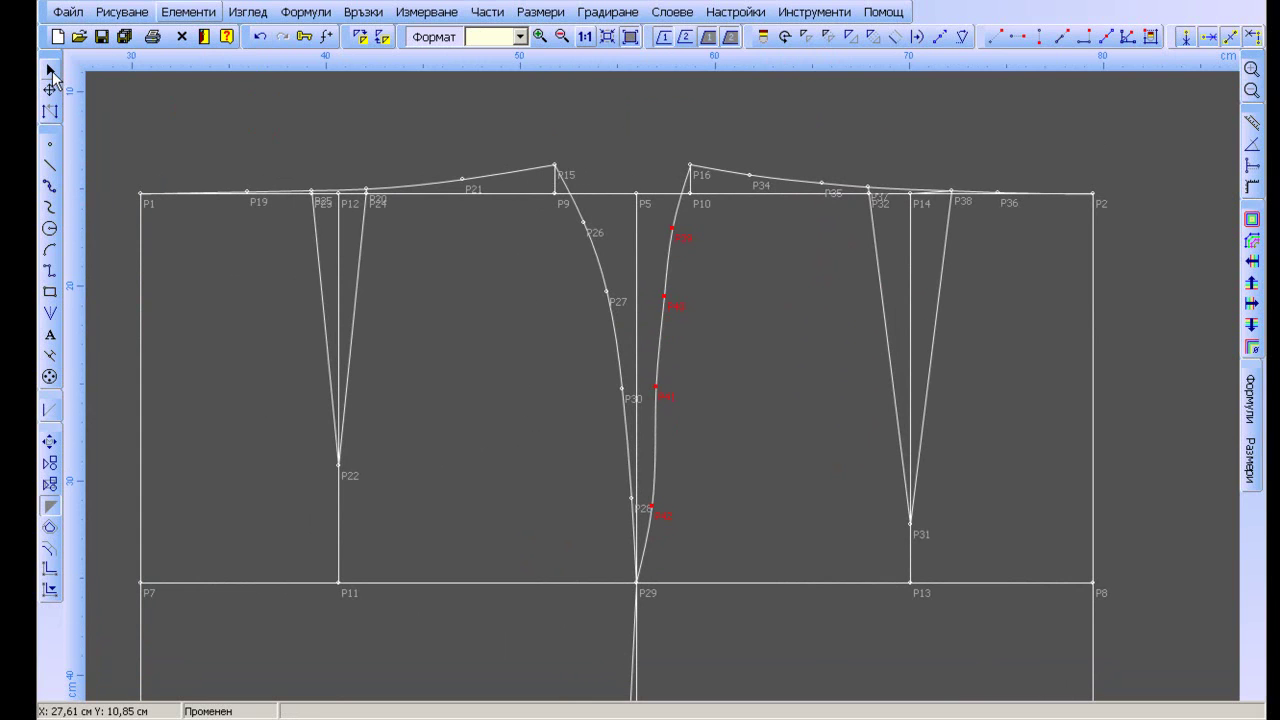
click(50, 72)
drag(652, 507, 642, 500)
drag(734, 337, 800, 436)
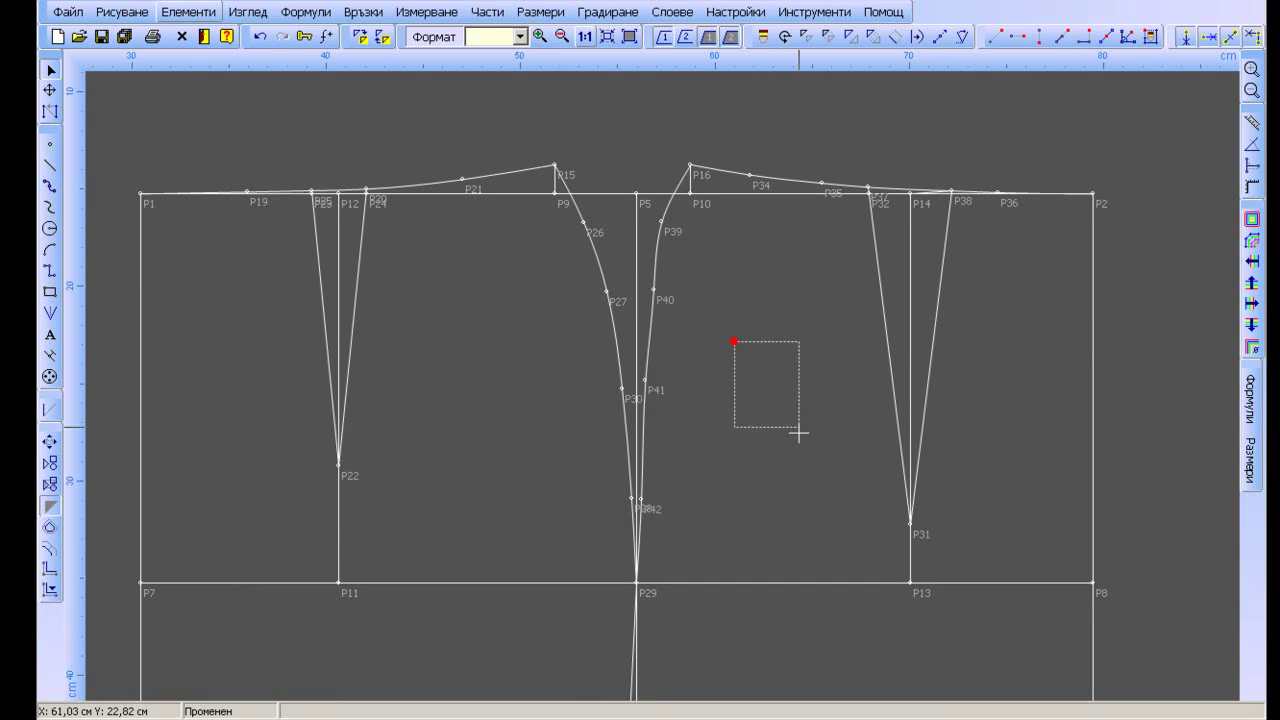
click(662, 226)
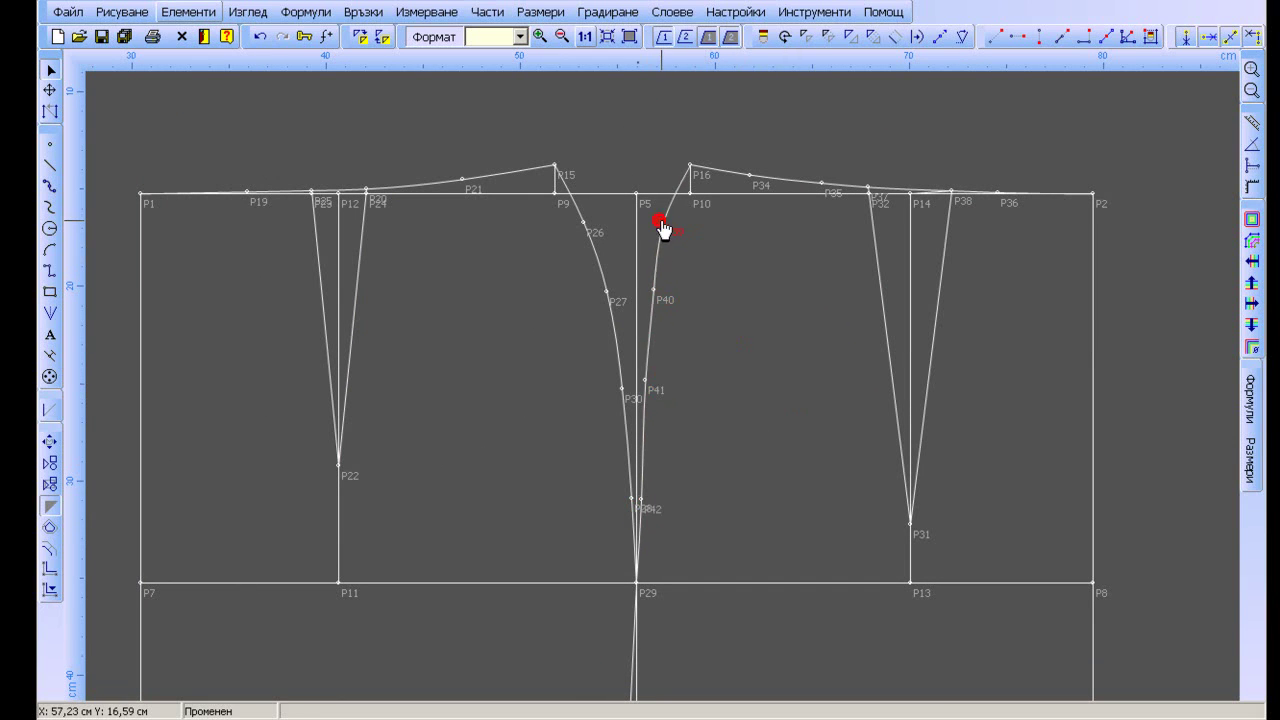
click(654, 292)
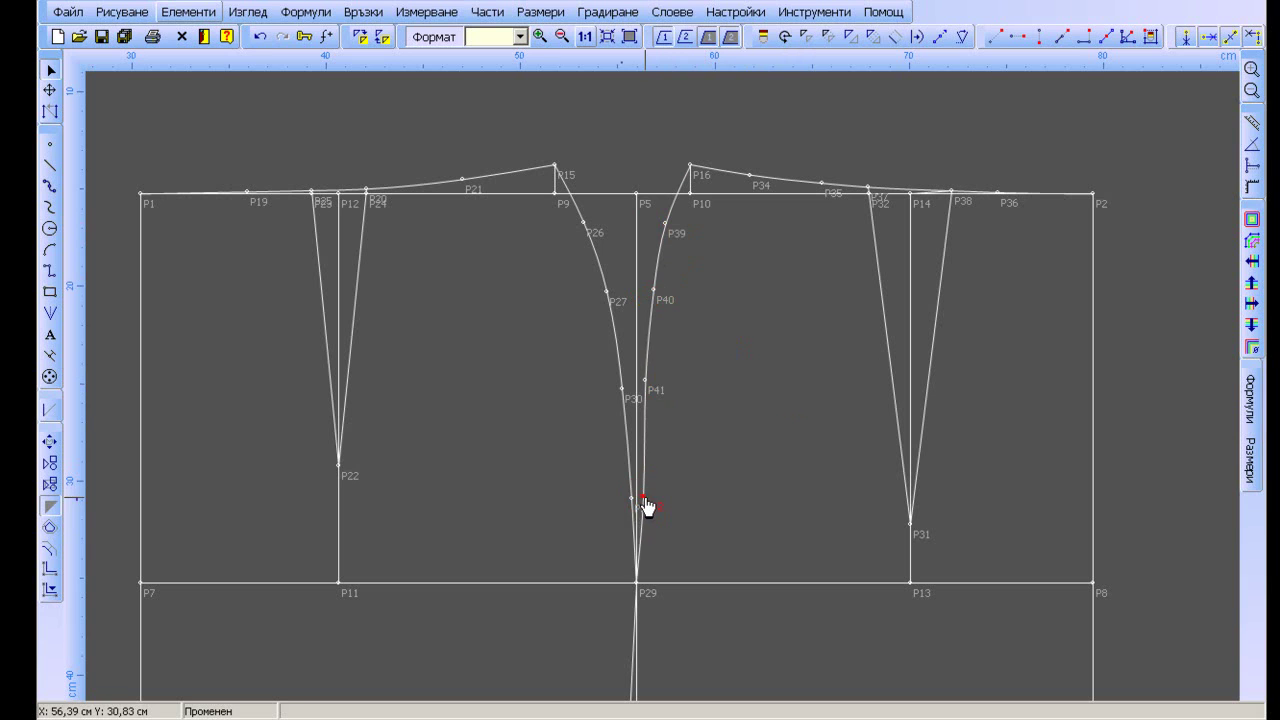
drag(641, 498, 642, 501)
drag(650, 384, 646, 395)
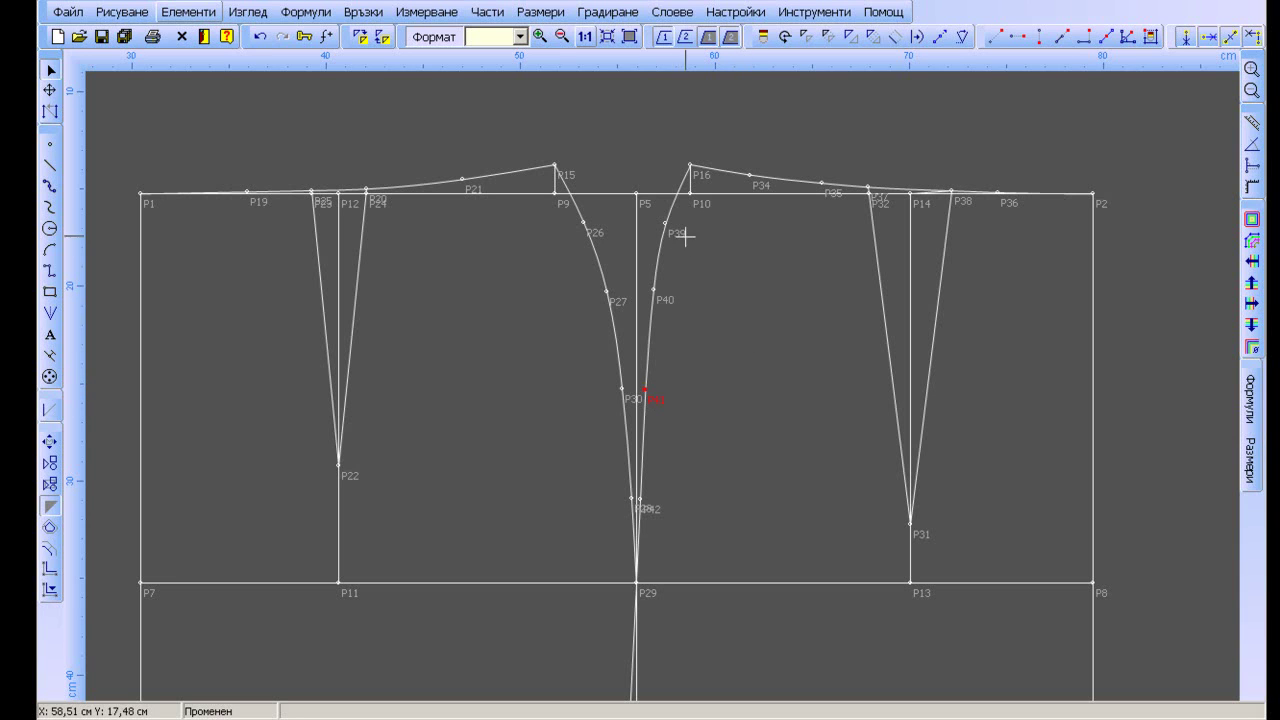
Fine-tune P39, P40, P41 and P42 with small drags to smooth the curve toward P29
drag(665, 225, 668, 234)
drag(656, 301, 652, 297)
drag(647, 392, 644, 390)
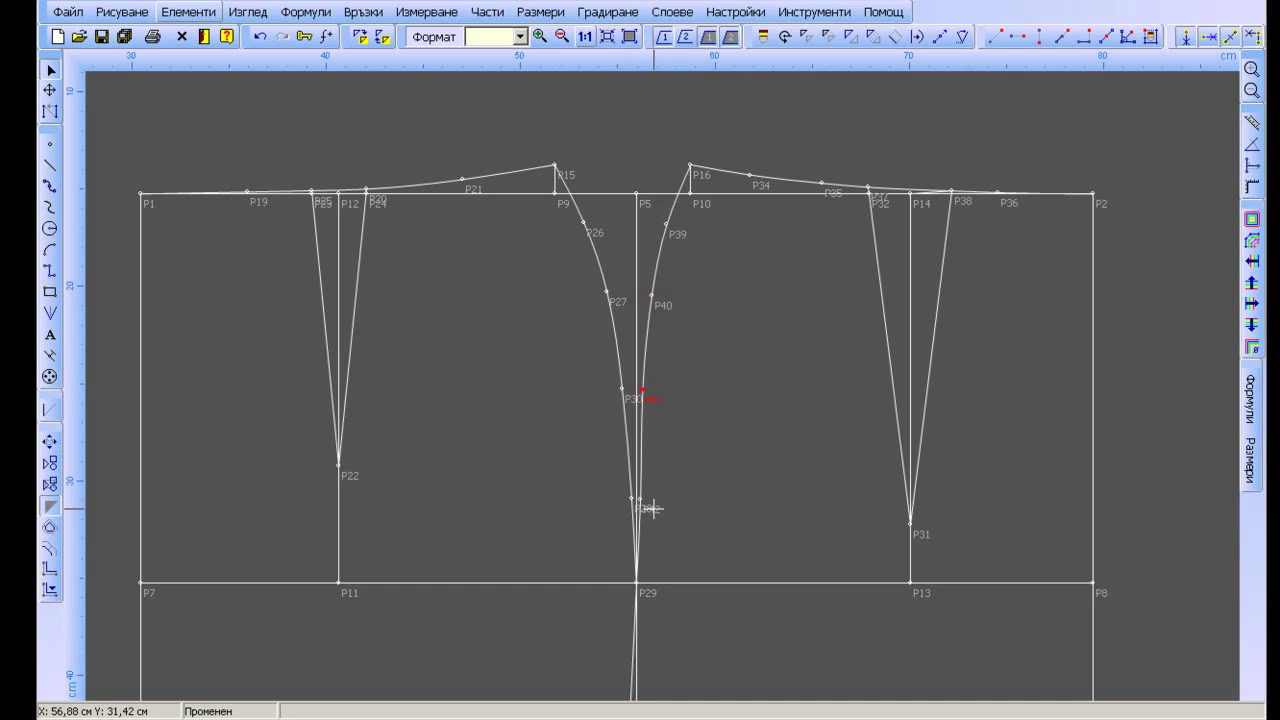
drag(643, 509, 639, 509)
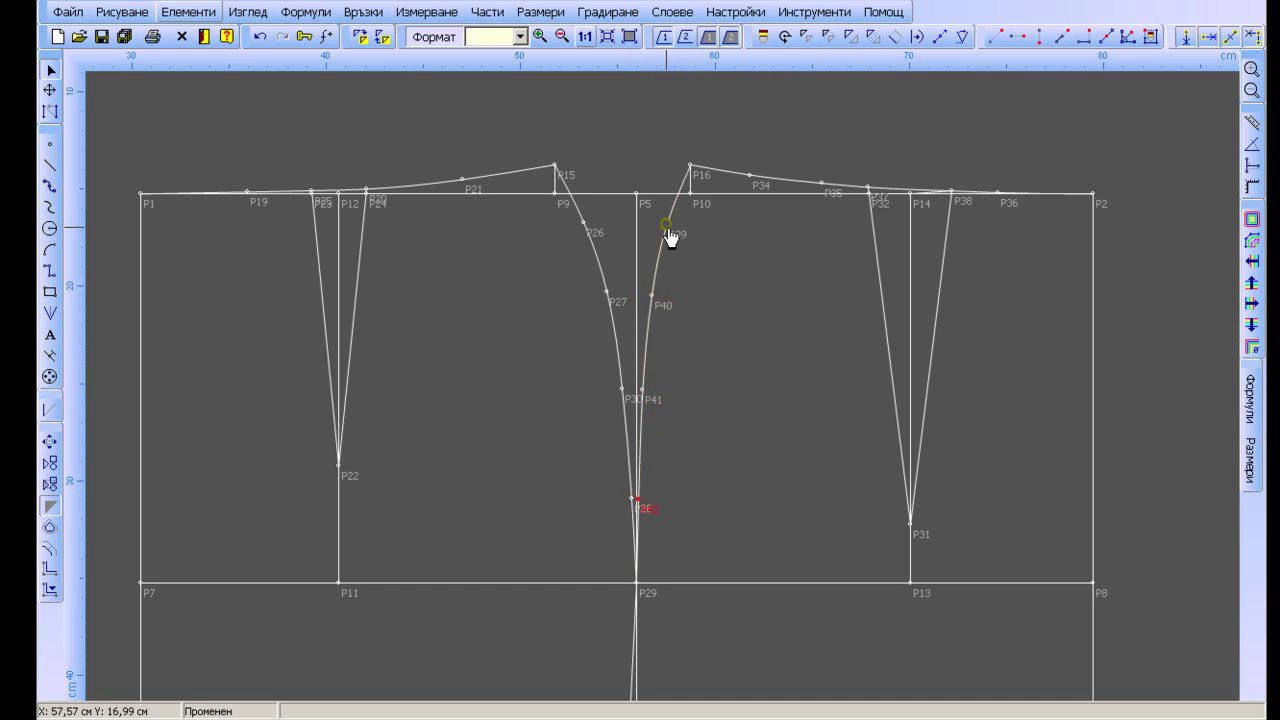
drag(666, 224, 671, 226)
drag(652, 303, 651, 302)
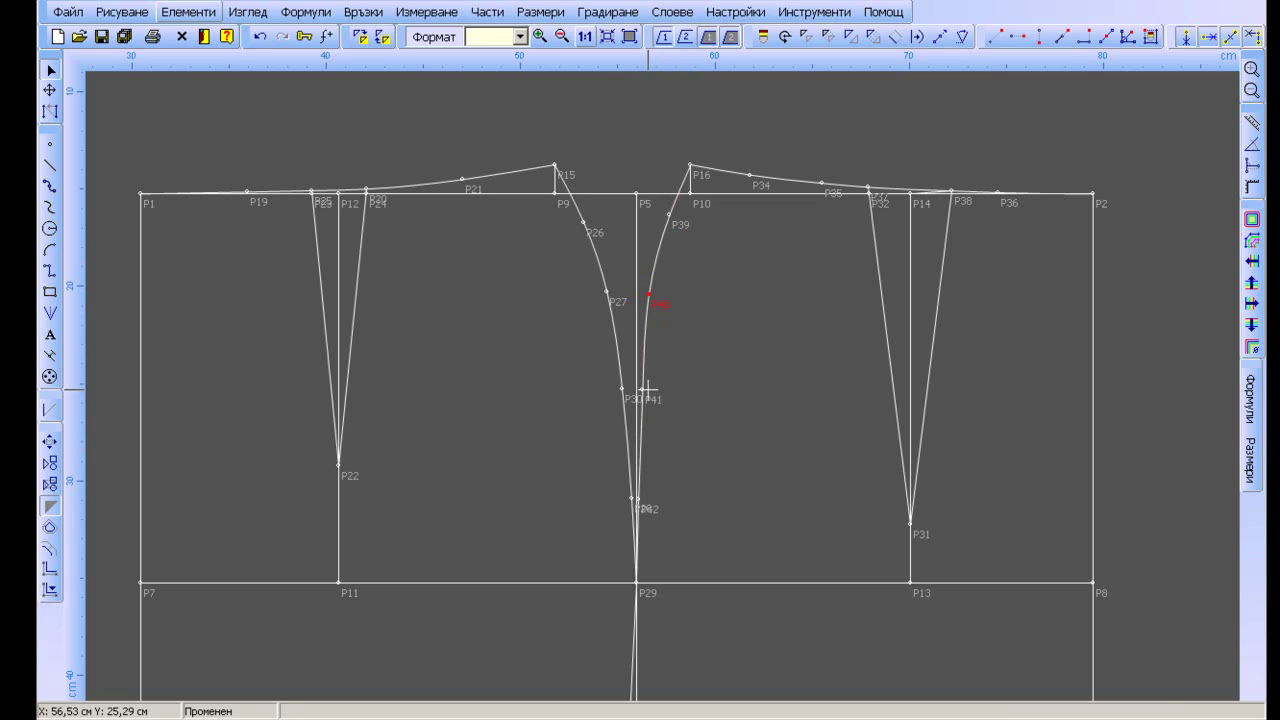
drag(644, 392, 643, 393)
At 1:4 scale, draw a straight line from P29 down to P18 on the hem and recentre the view
click(520, 38)
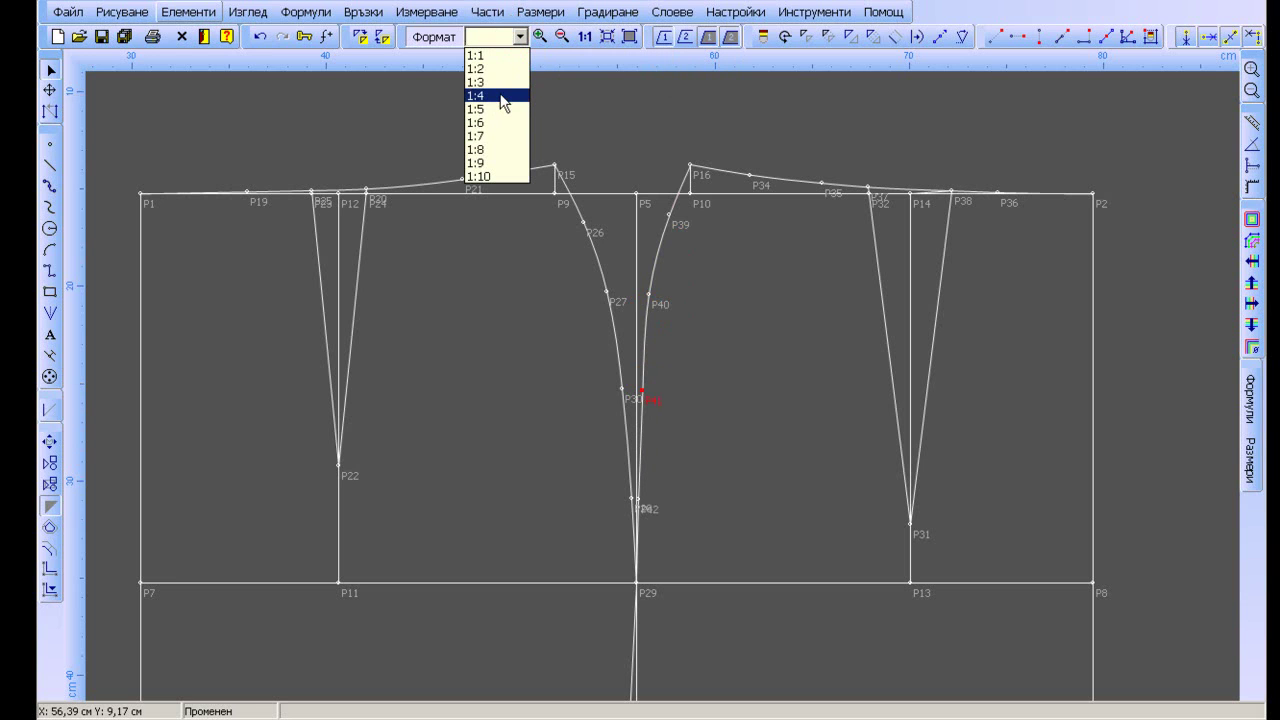
click(502, 96)
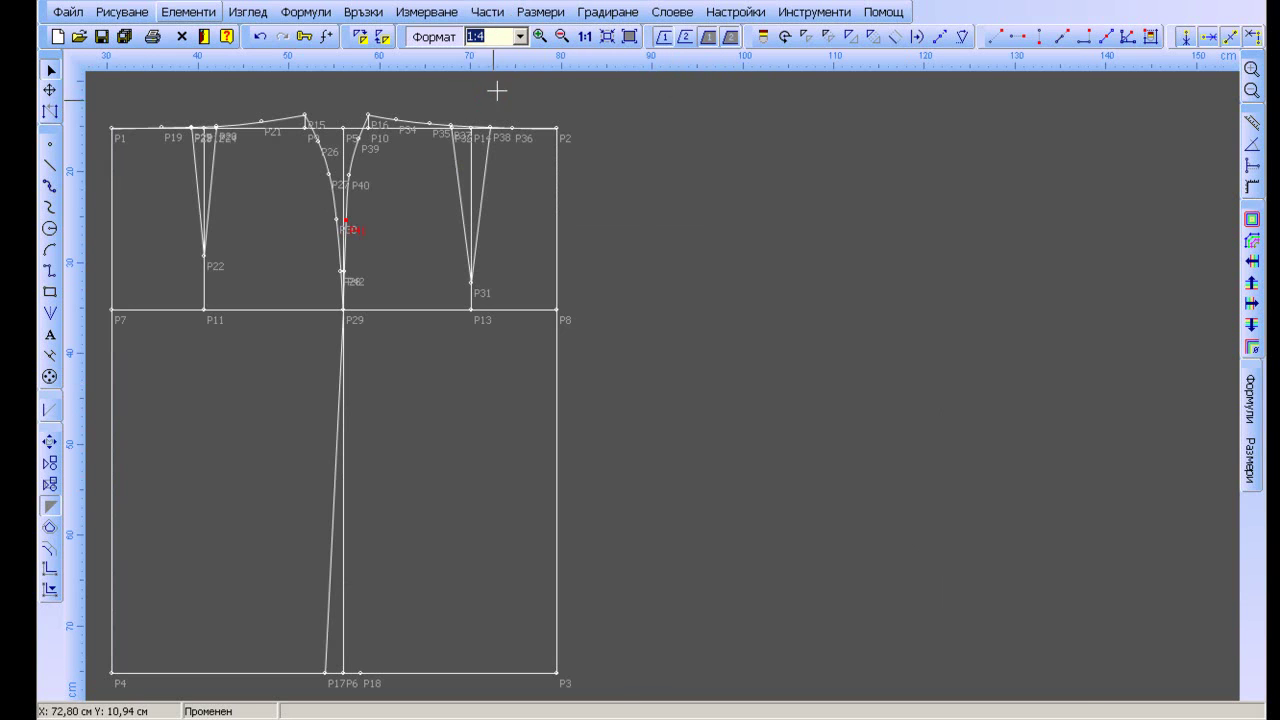
click(48, 166)
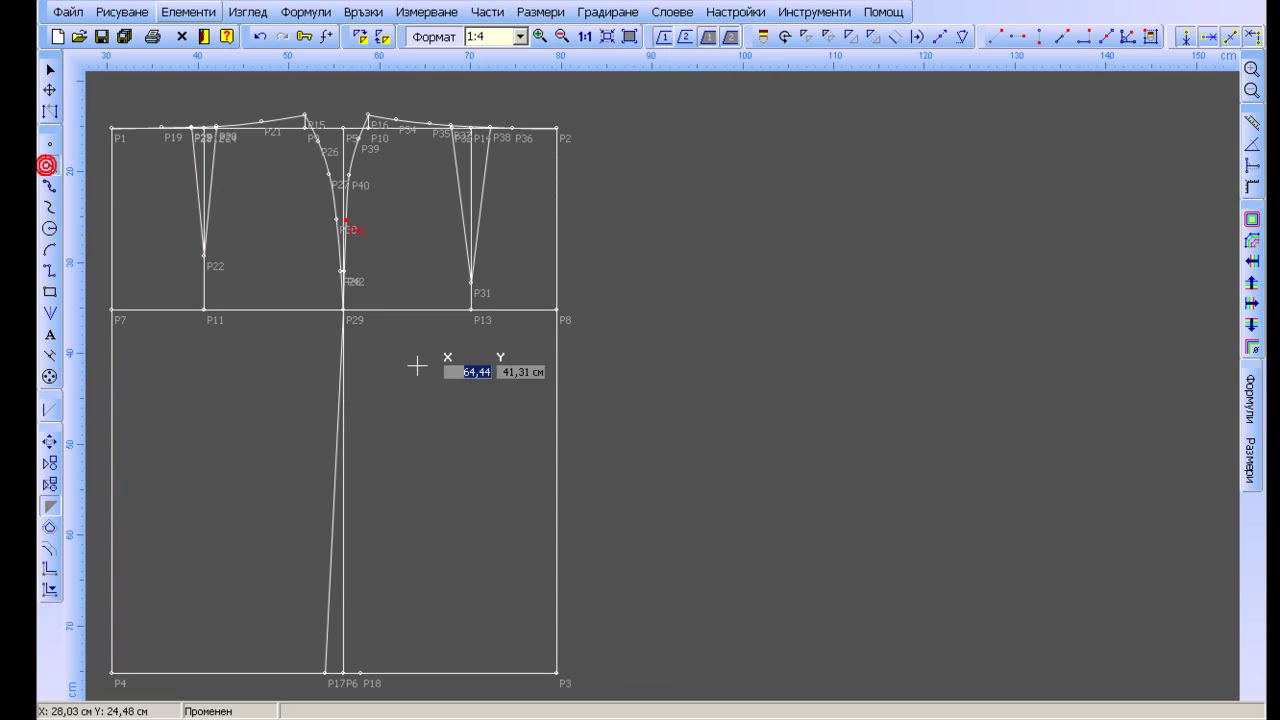
click(343, 310)
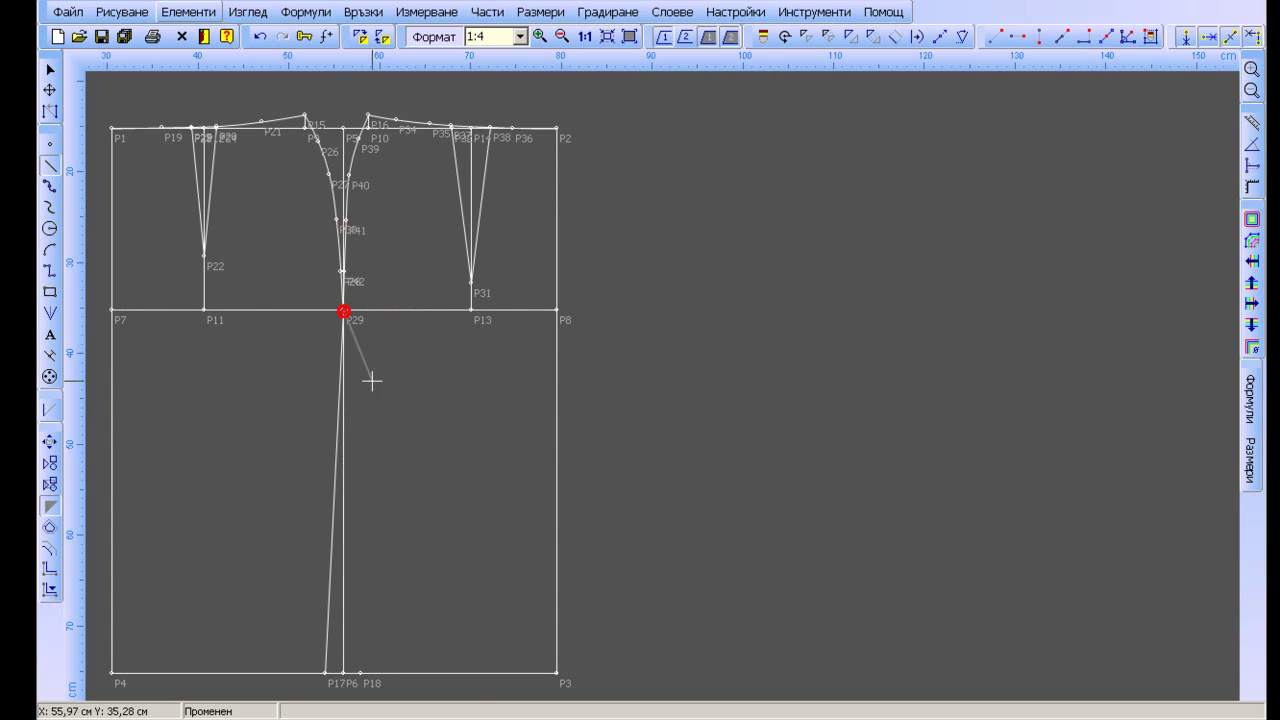
click(360, 672)
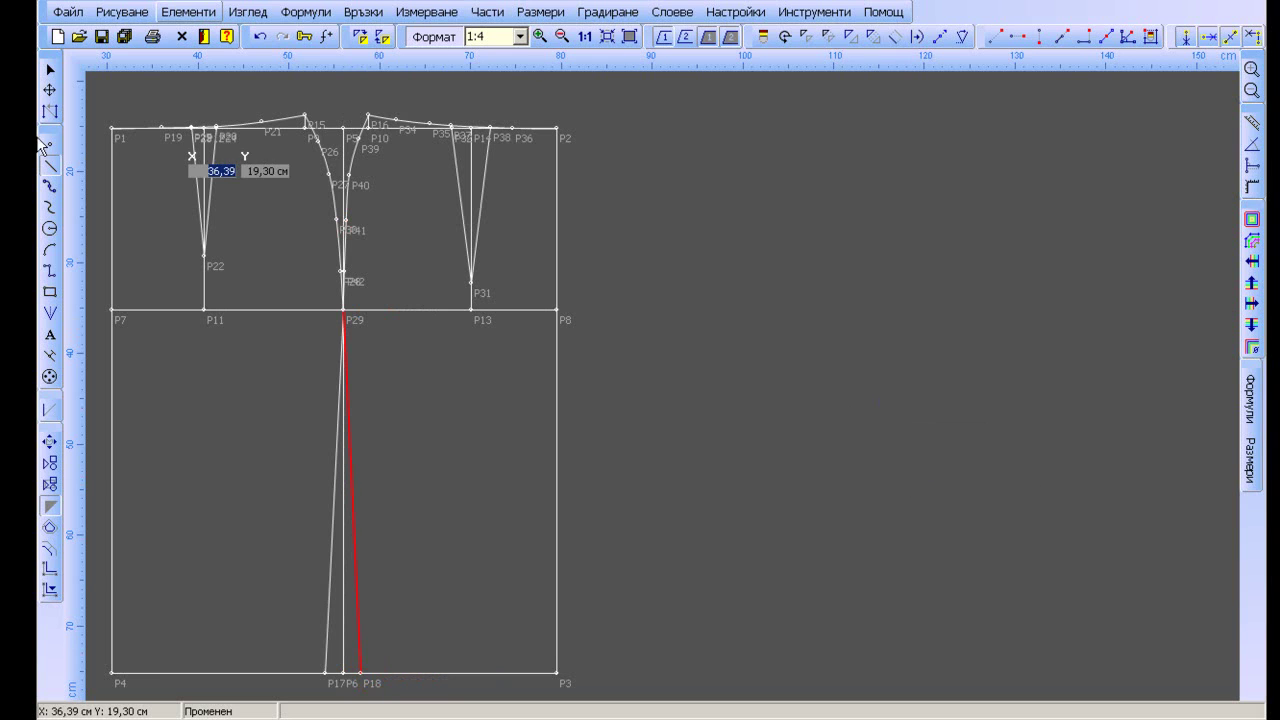
click(52, 70)
click(828, 350)
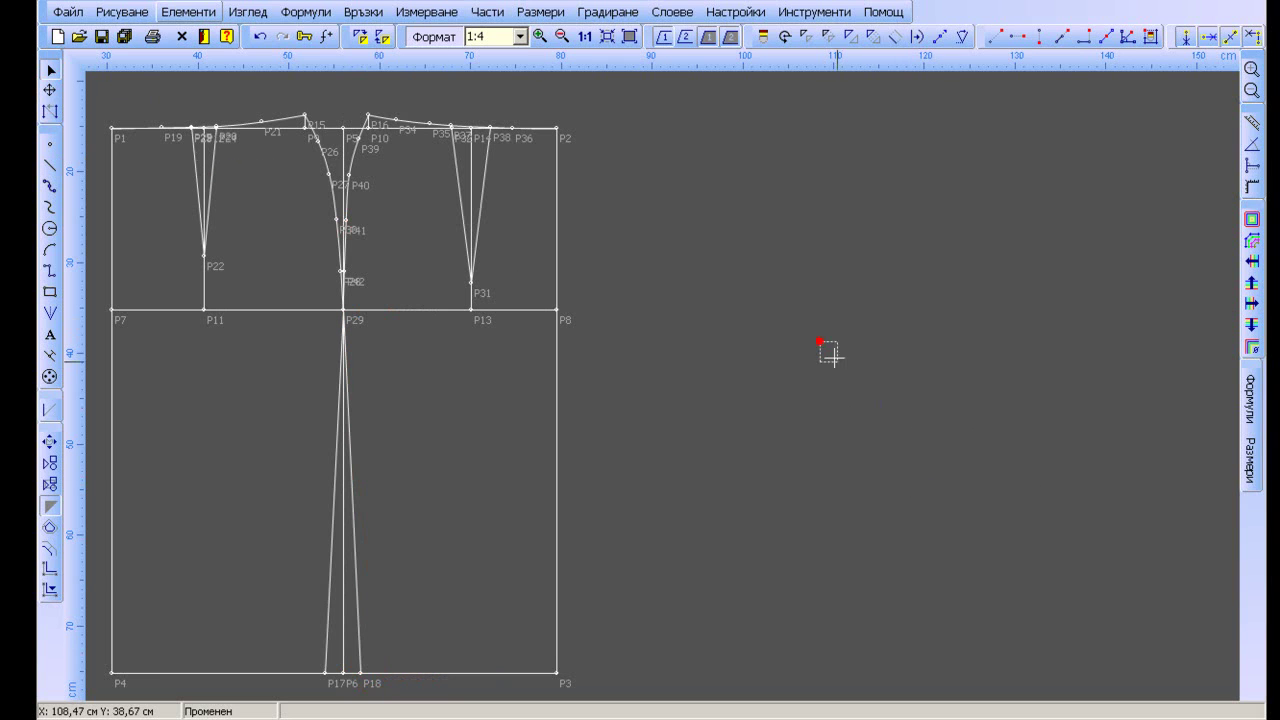
click(629, 37)
mouse_move(686, 366)
mouse_down()
mouse_move(901, 361)
mouse_move(867, 399)
mouse_up()
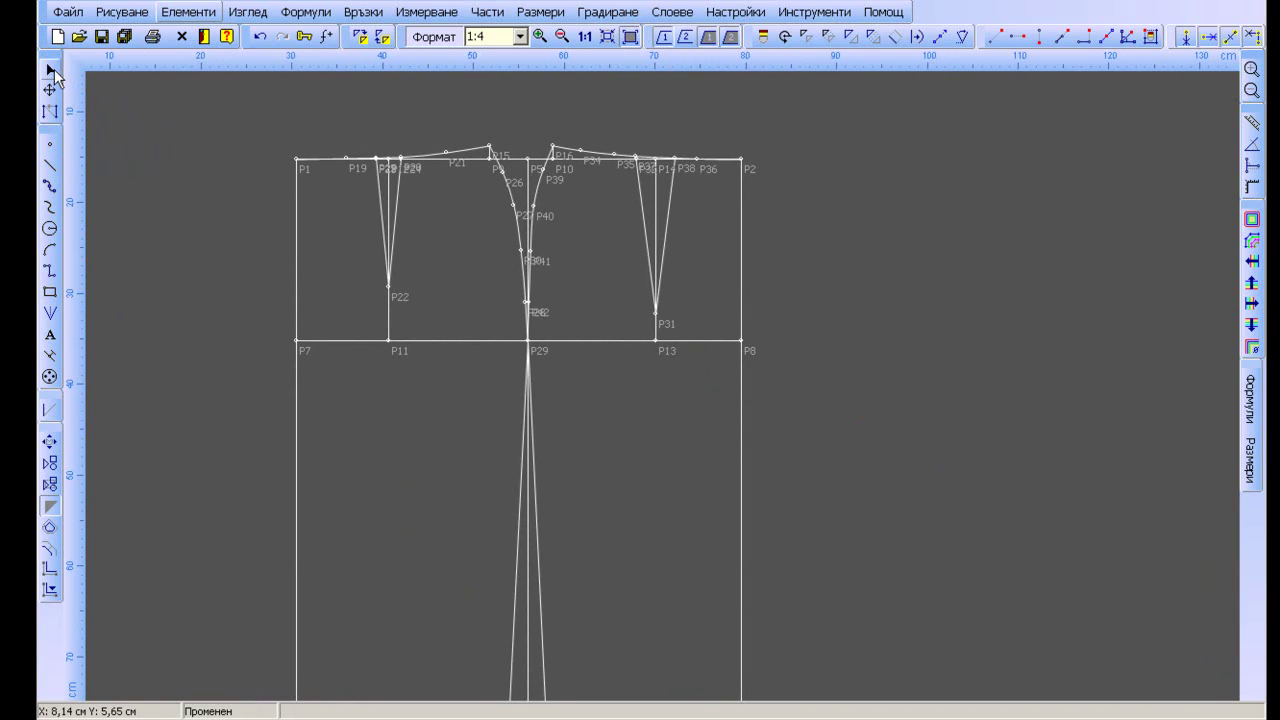
click(52, 72)
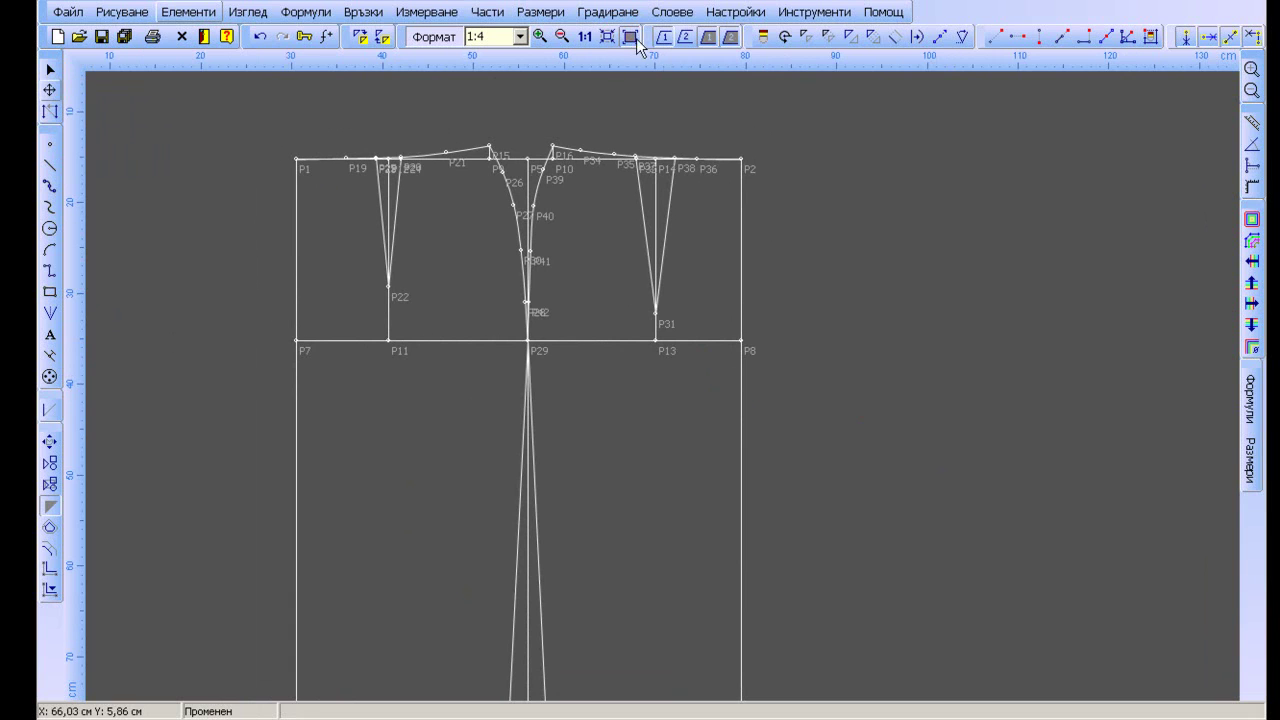
middle_drag(612, 98, 635, 84)
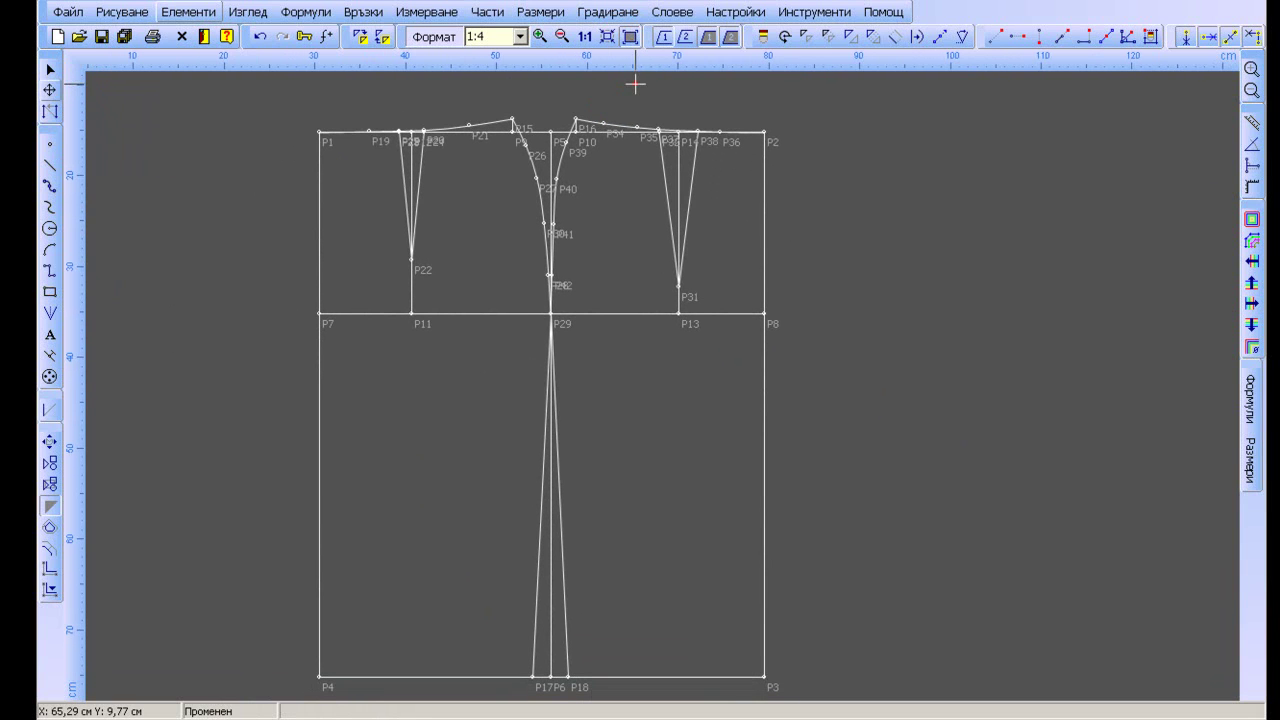